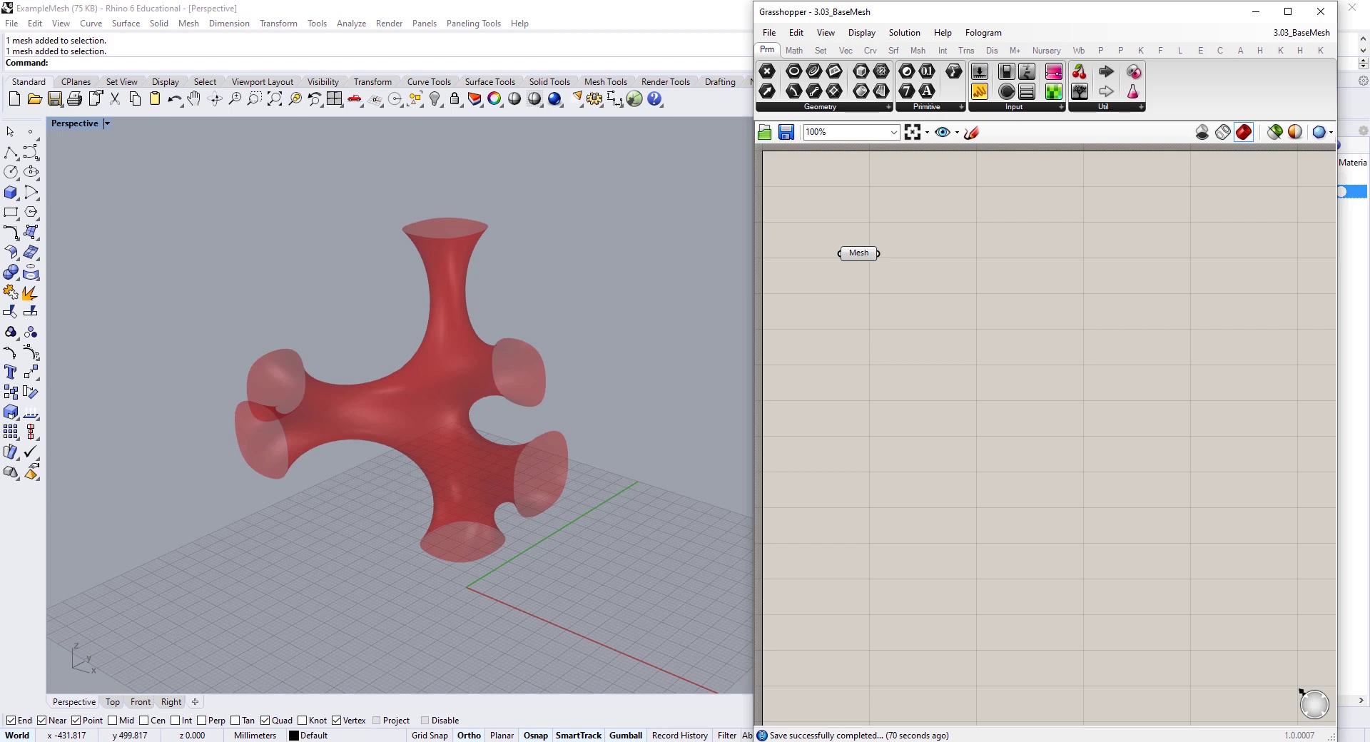
# - Add a Face Boundaries component and feed the Mesh parameter into its input
pyautogui.click(330, 601)
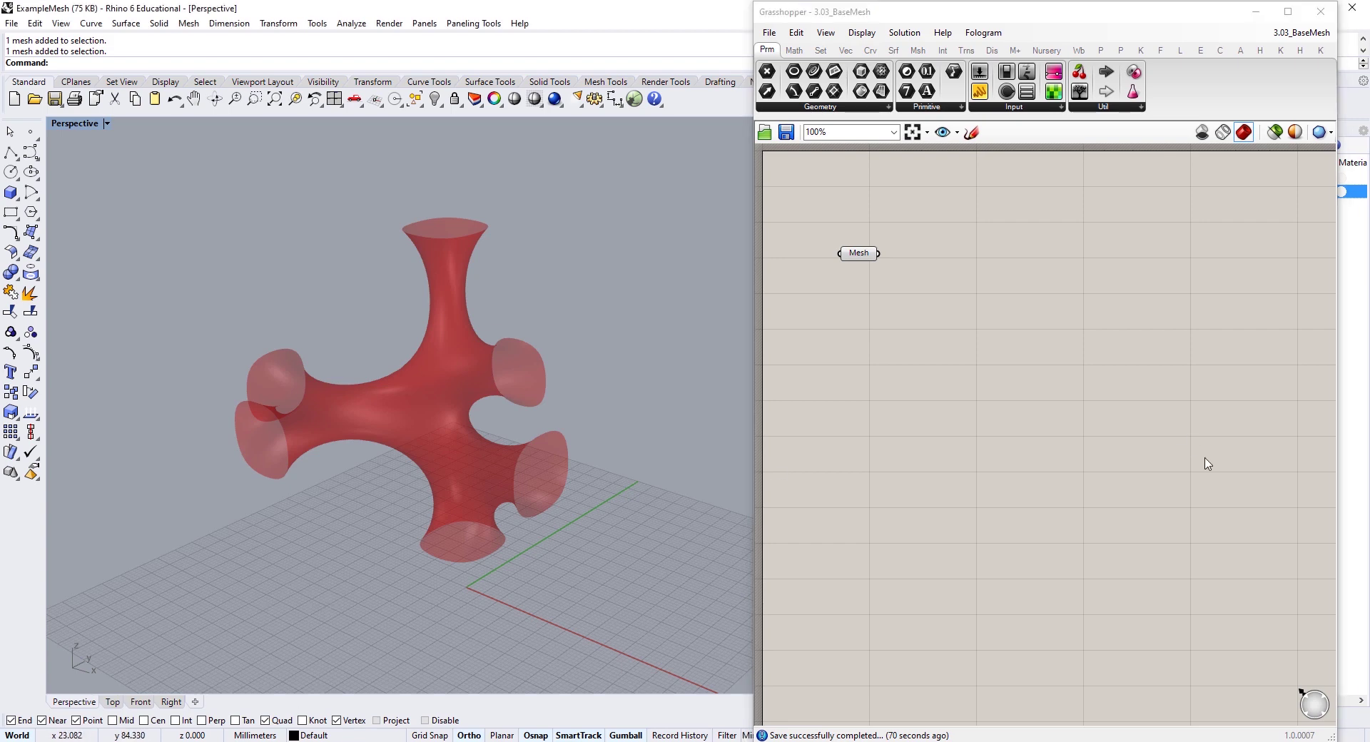
pyautogui.doubleClick(931, 269)
pyautogui.write('face')
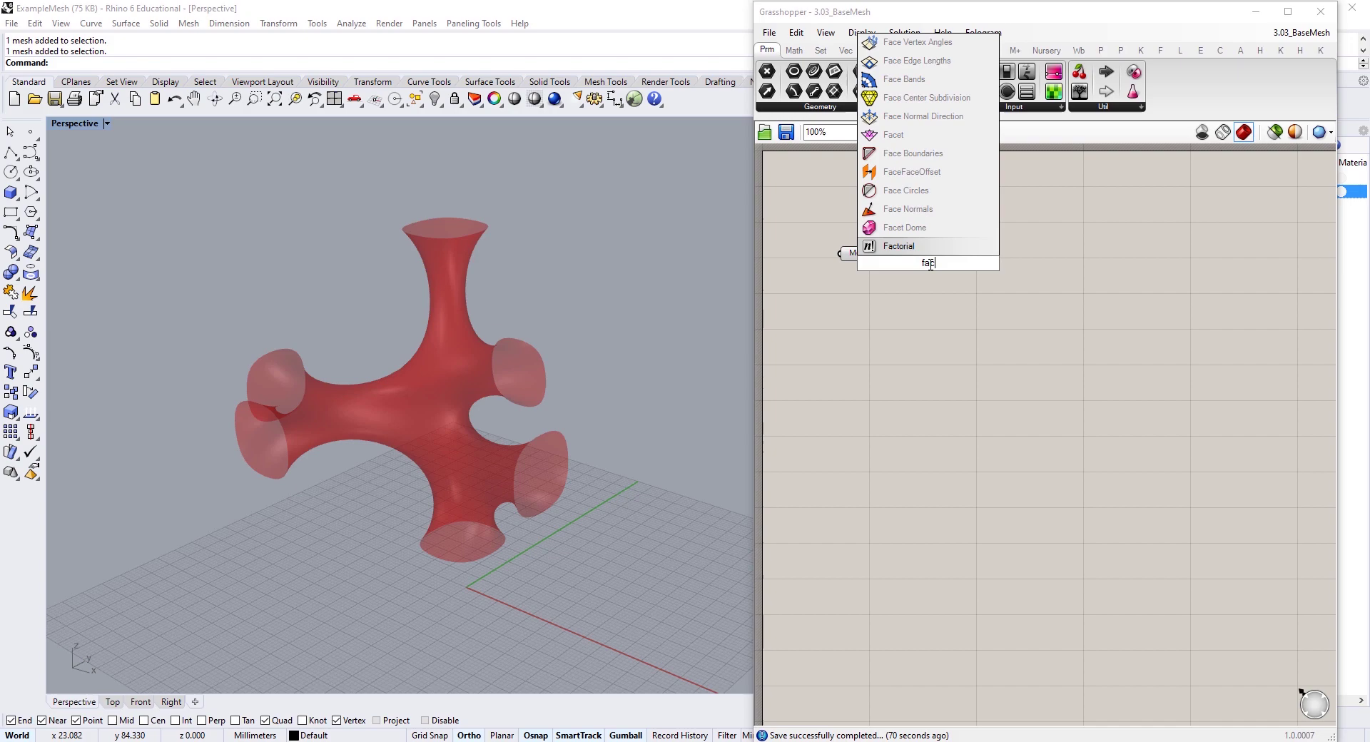
pyautogui.click(912, 152)
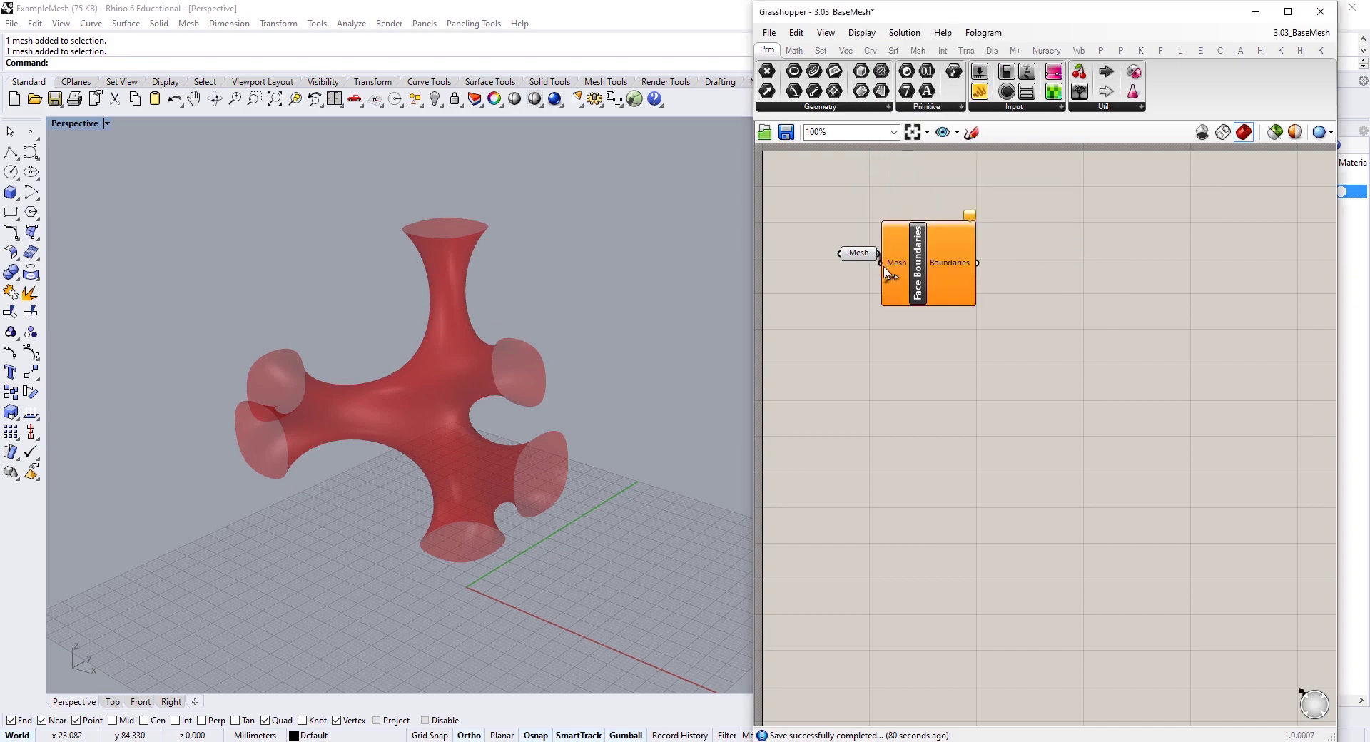
pyautogui.moveTo(878, 254); pyautogui.dragTo(927, 262)
# - Examine the mesh's face layout in the viewport, and delete the Face Boundaries component
pyautogui.scroll(10, 537, 473)
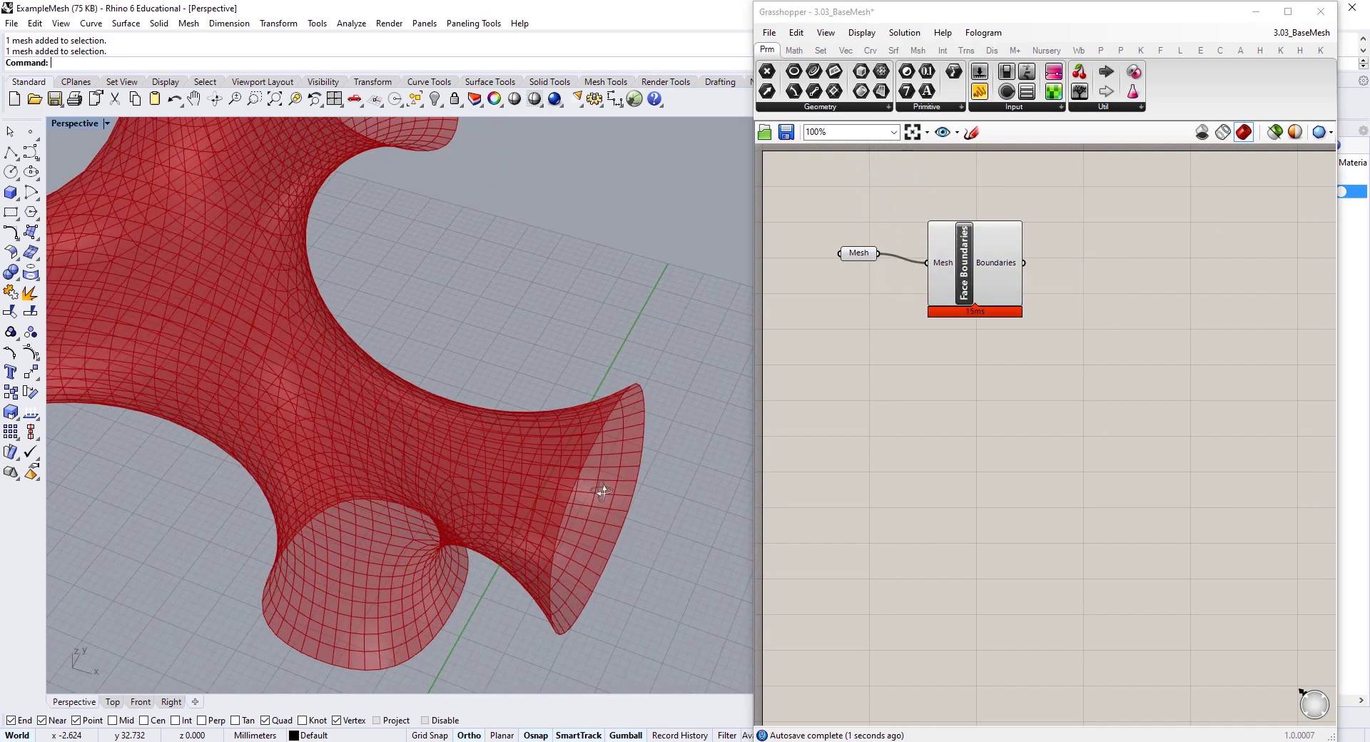
pyautogui.moveTo(587, 465); pyautogui.dragTo(637, 477, button='right')
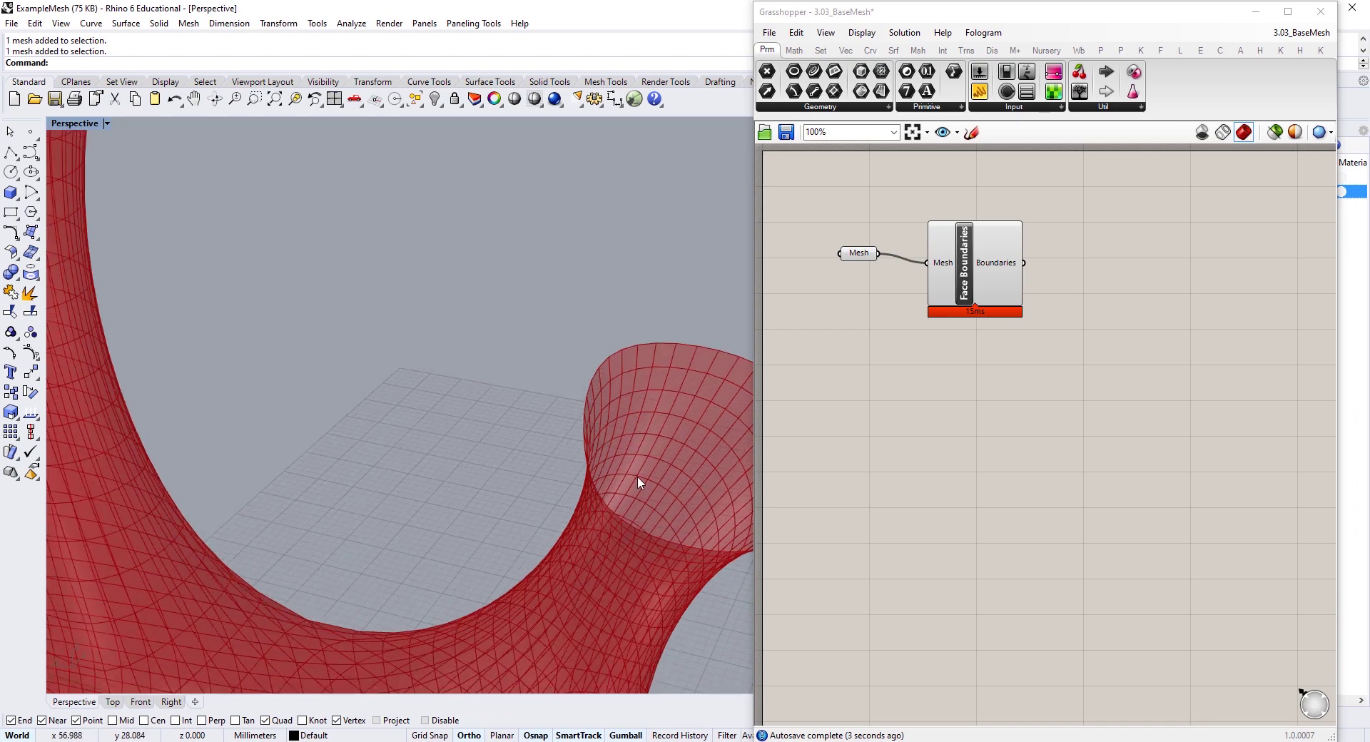
pyautogui.scroll(-10, 576, 553)
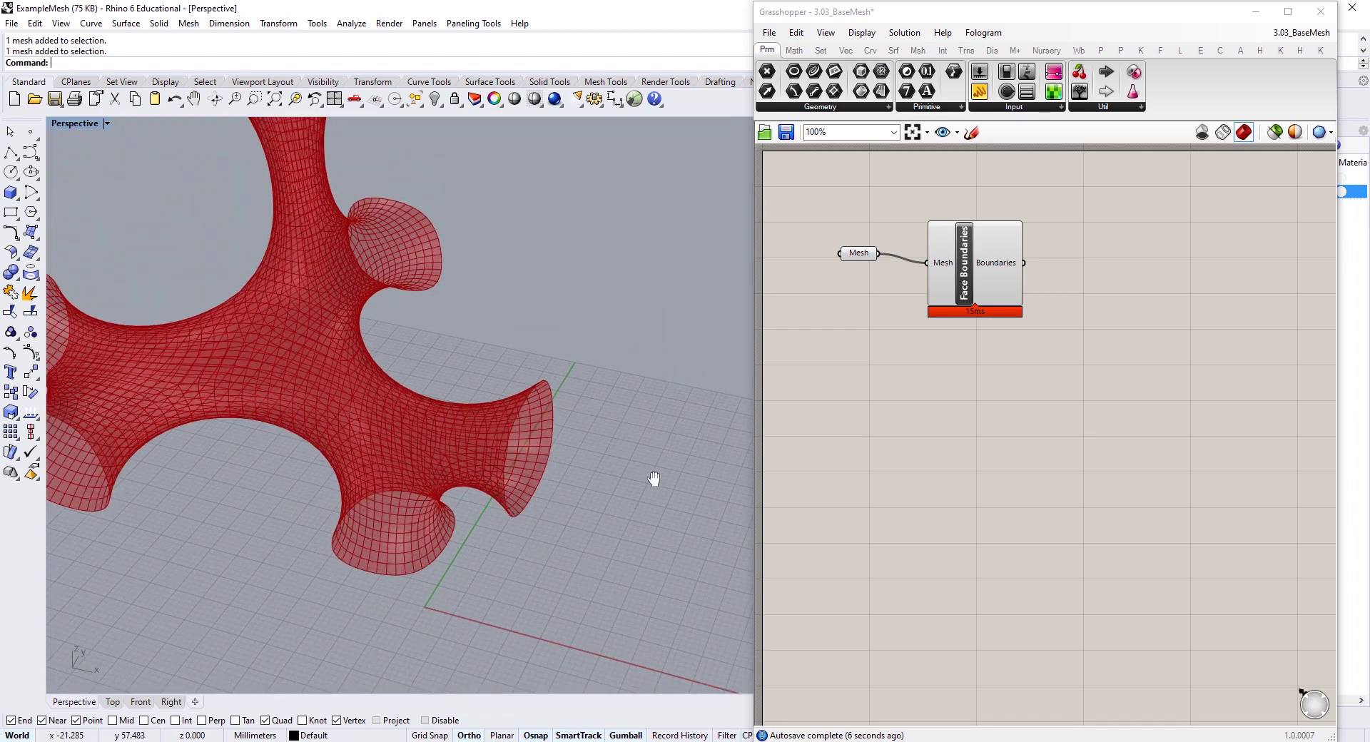
pyautogui.click(942, 286)
pyautogui.press('Delete')
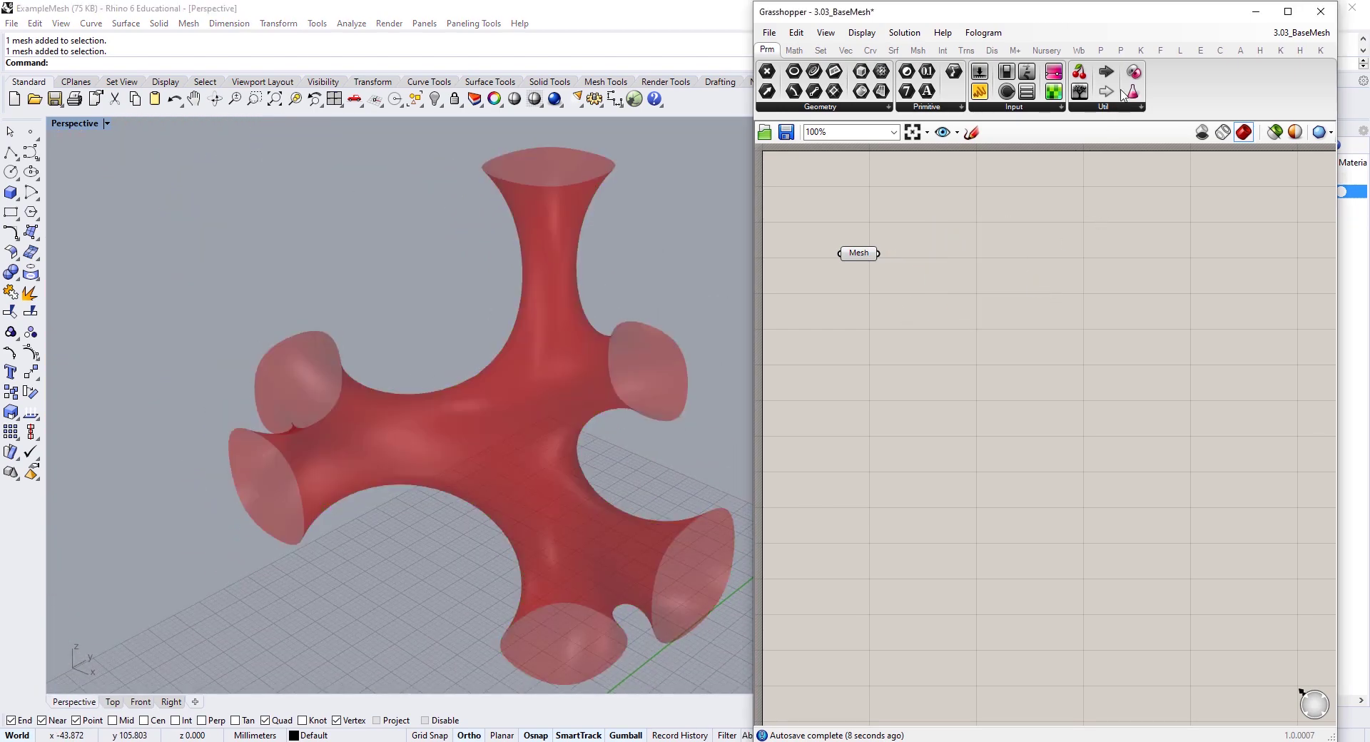
# - Place Kangaroo's Stripper mesh component beside the Mesh parameter and connect the mesh to its Mesh input
pyautogui.click(1140, 50)
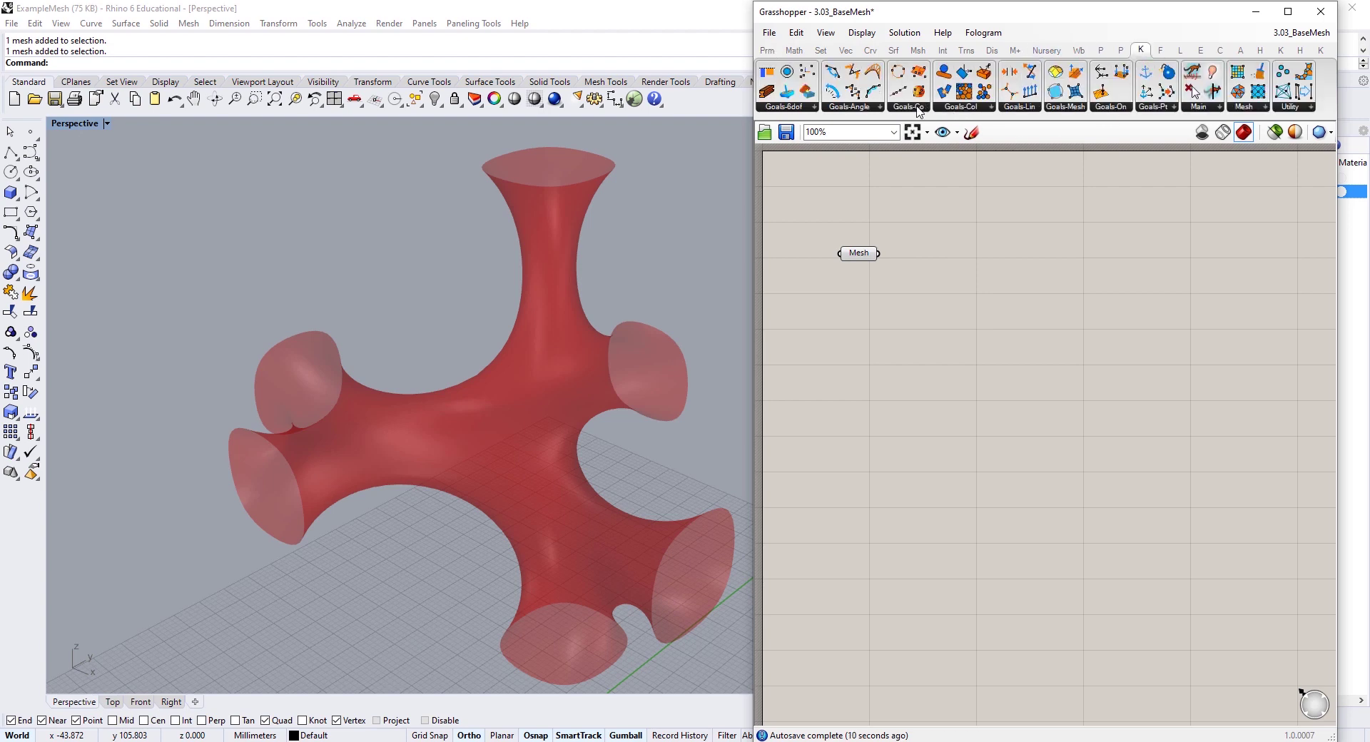
pyautogui.moveTo(749, 220); pyautogui.dragTo(661, 314)
pyautogui.keyDown('shift'); pyautogui.moveTo(424, 304); pyautogui.dragTo(298, 277, button='right'); pyautogui.keyUp('shift')
pyautogui.click(1259, 106)
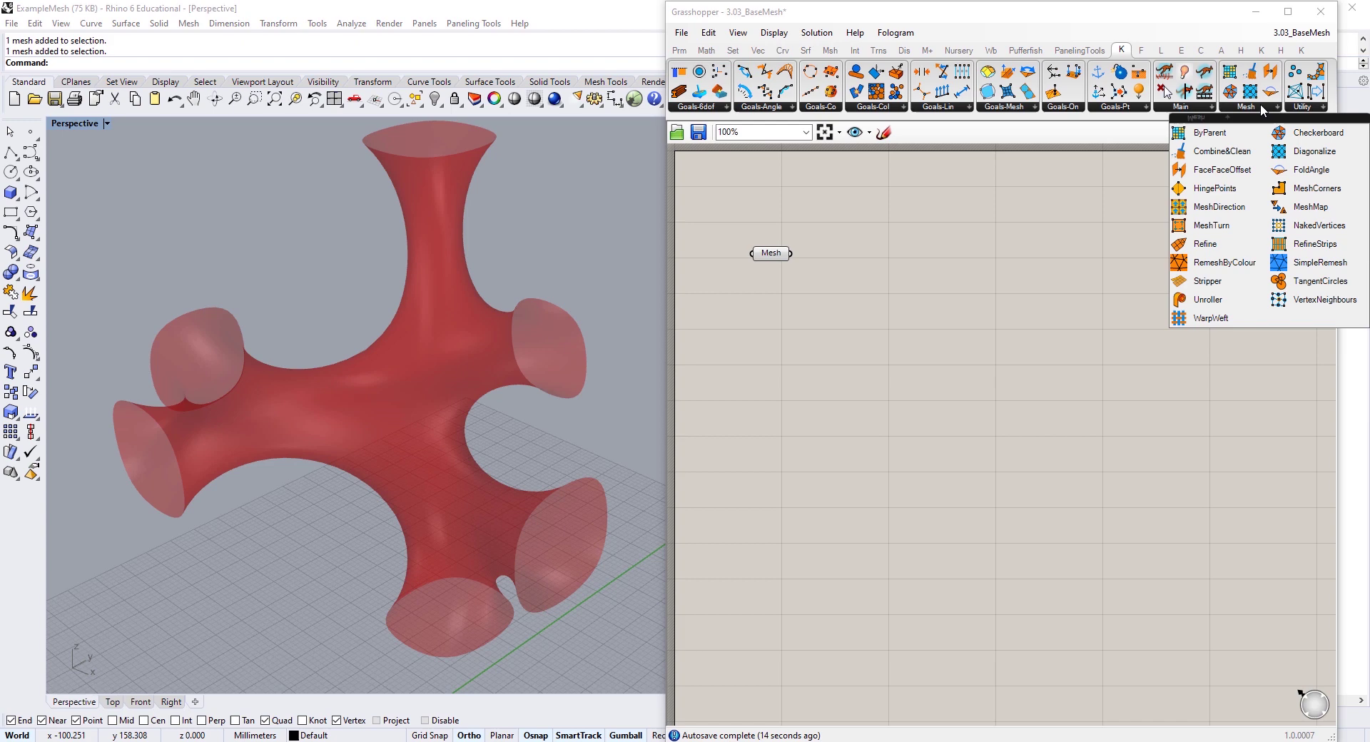
pyautogui.moveTo(1207, 280); pyautogui.dragTo(917, 267)
pyautogui.moveTo(790, 254); pyautogui.dragTo(881, 267)
pyautogui.moveTo(911, 280); pyautogui.dragTo(918, 267)
pyautogui.click(964, 338)
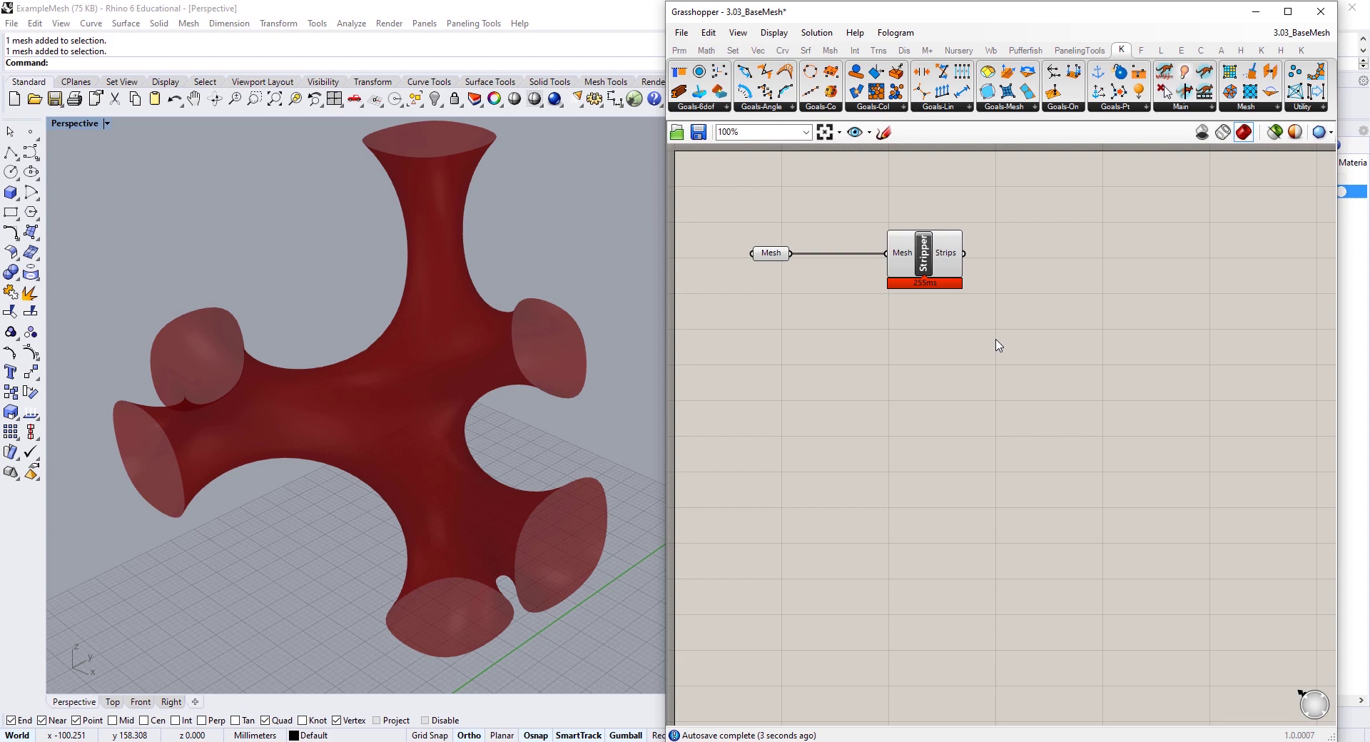
# - Add a Dispatch component after Stripper and connect the Strips output to its List input
pyautogui.scroll(-3, 485, 507)
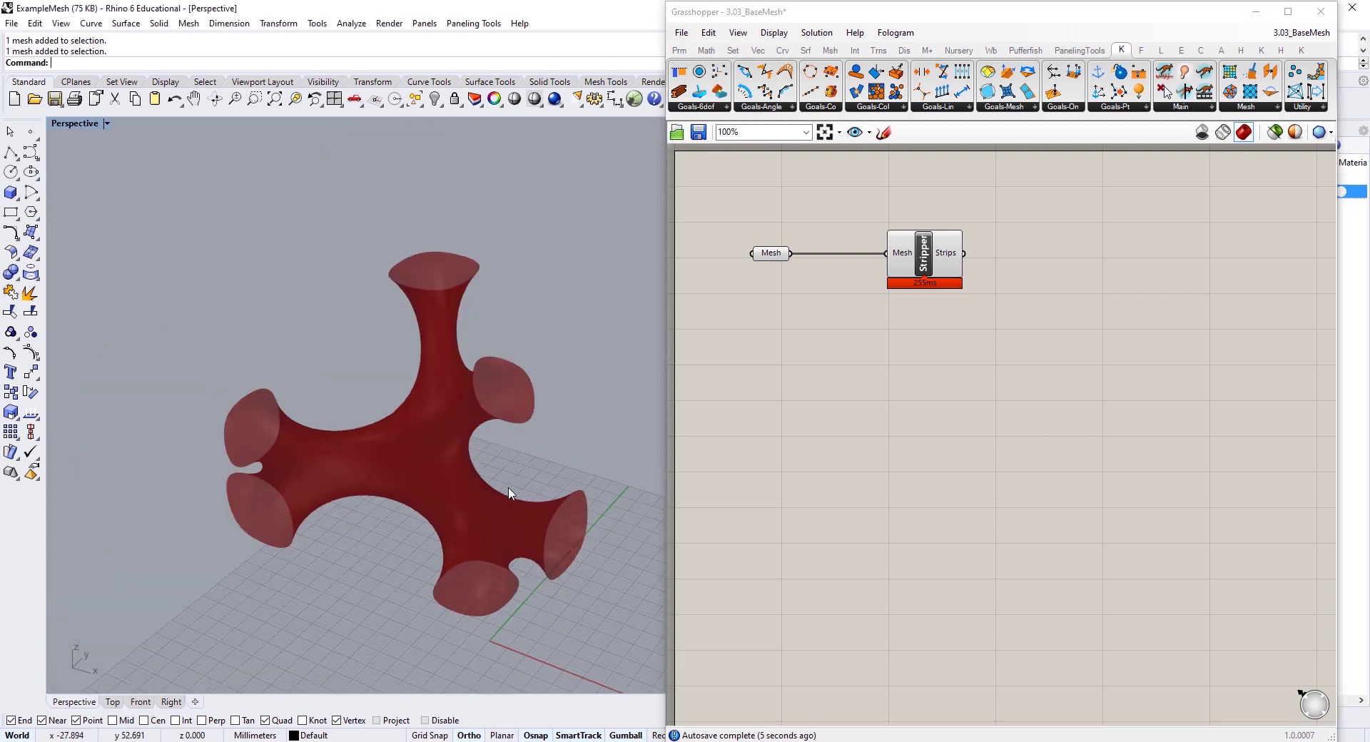
pyautogui.moveTo(953, 253)
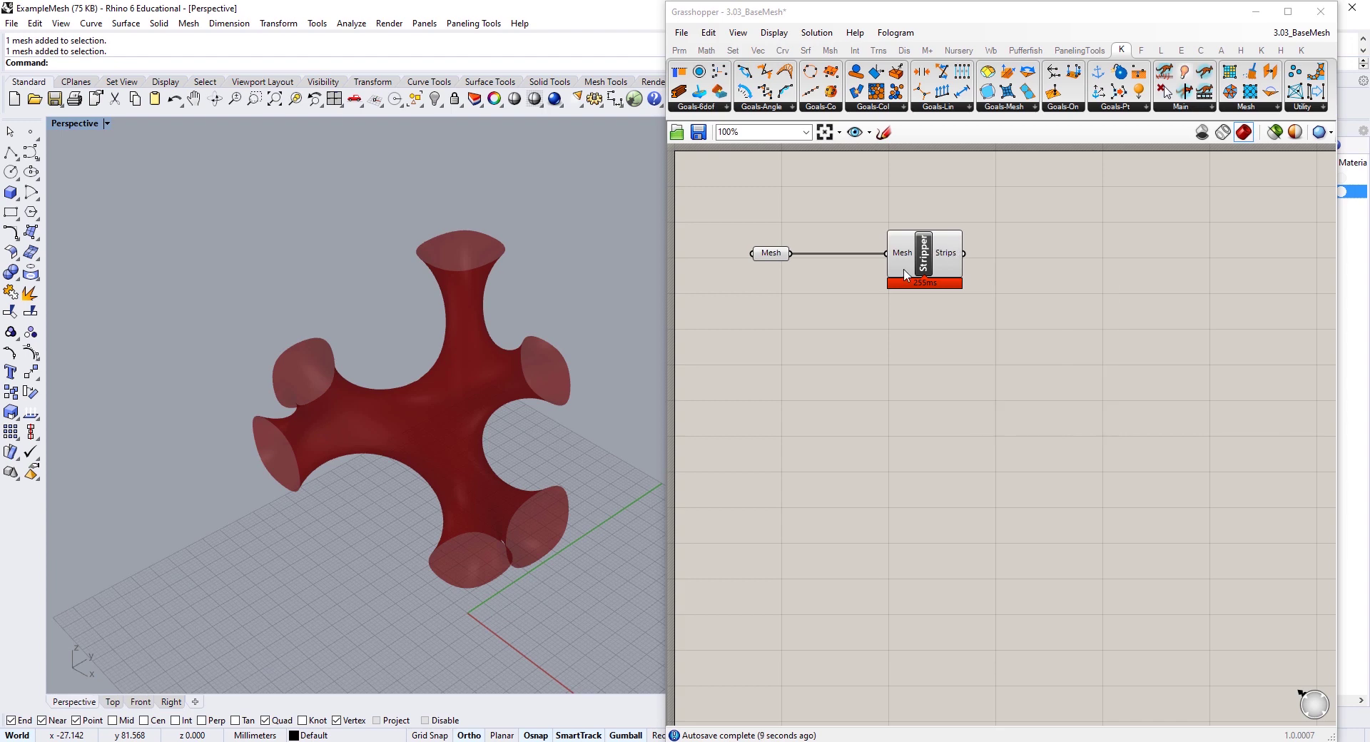
pyautogui.moveTo(904, 256)
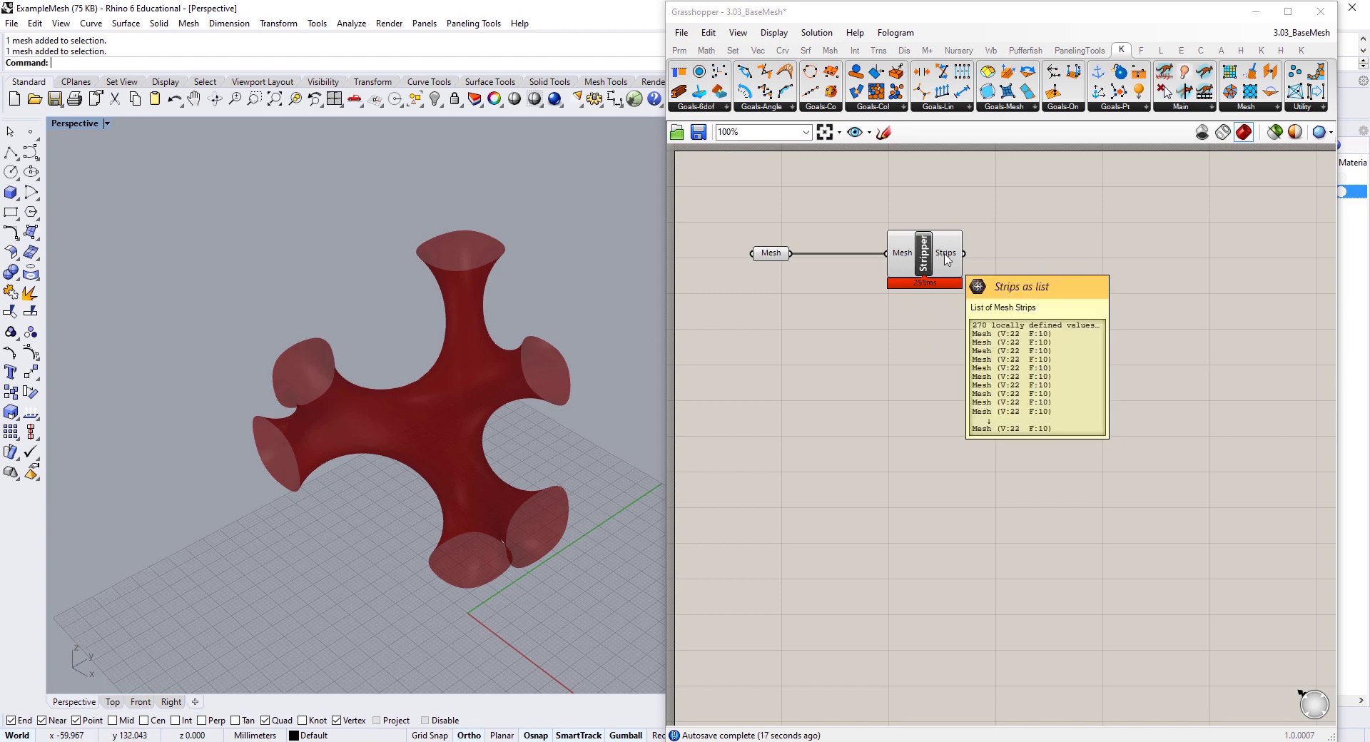
pyautogui.moveTo(489, 427); pyautogui.dragTo(493, 400, button='right')
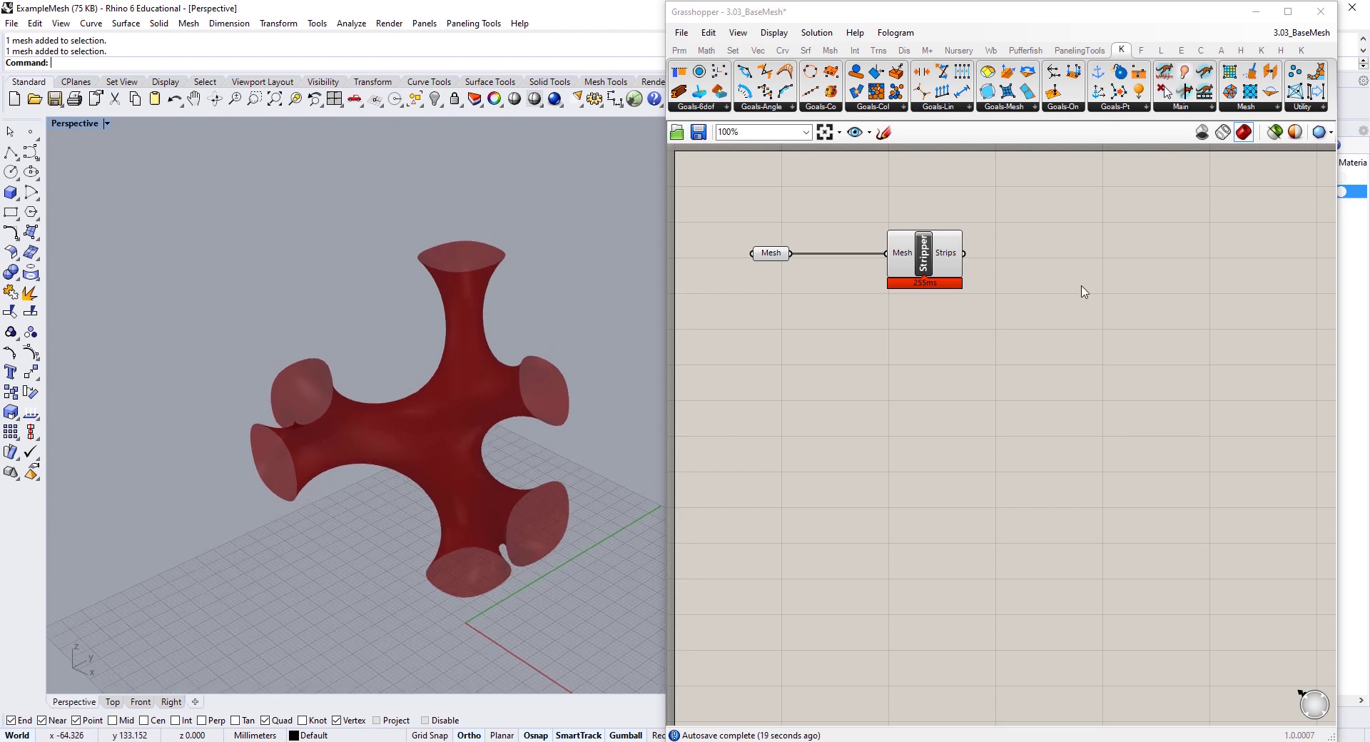
pyautogui.doubleClick(1041, 299)
pyautogui.write('dispat')
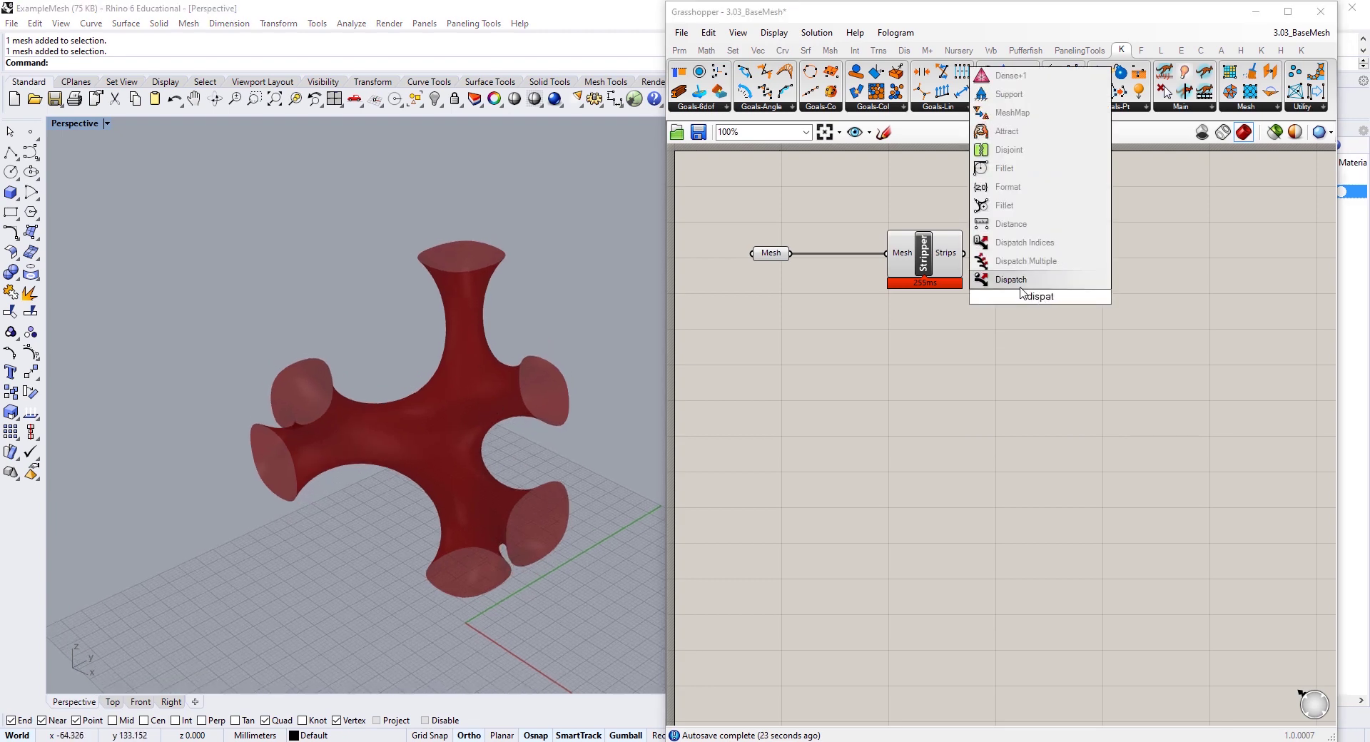
pyautogui.click(1020, 288)
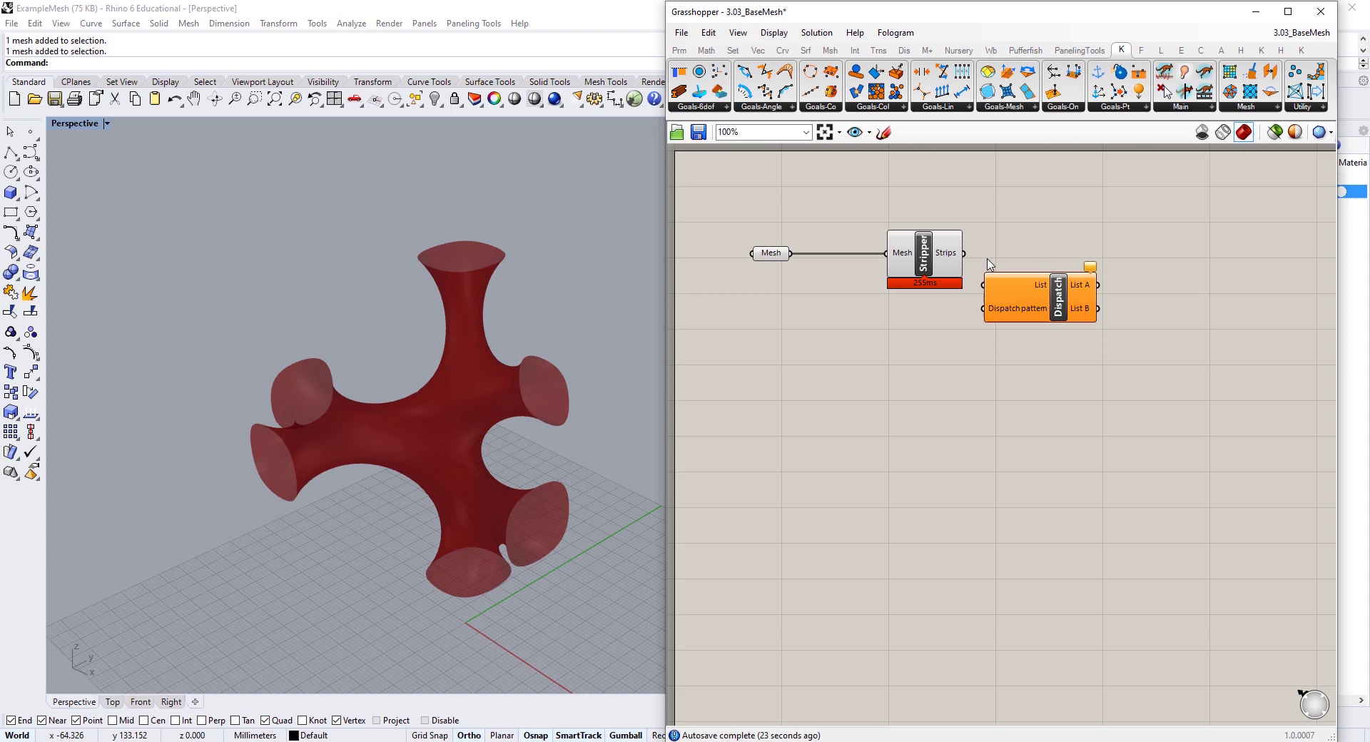
pyautogui.moveTo(963, 253); pyautogui.dragTo(986, 285)
pyautogui.moveTo(1020, 314); pyautogui.dragTo(1078, 283)
pyautogui.moveTo(1080, 287)
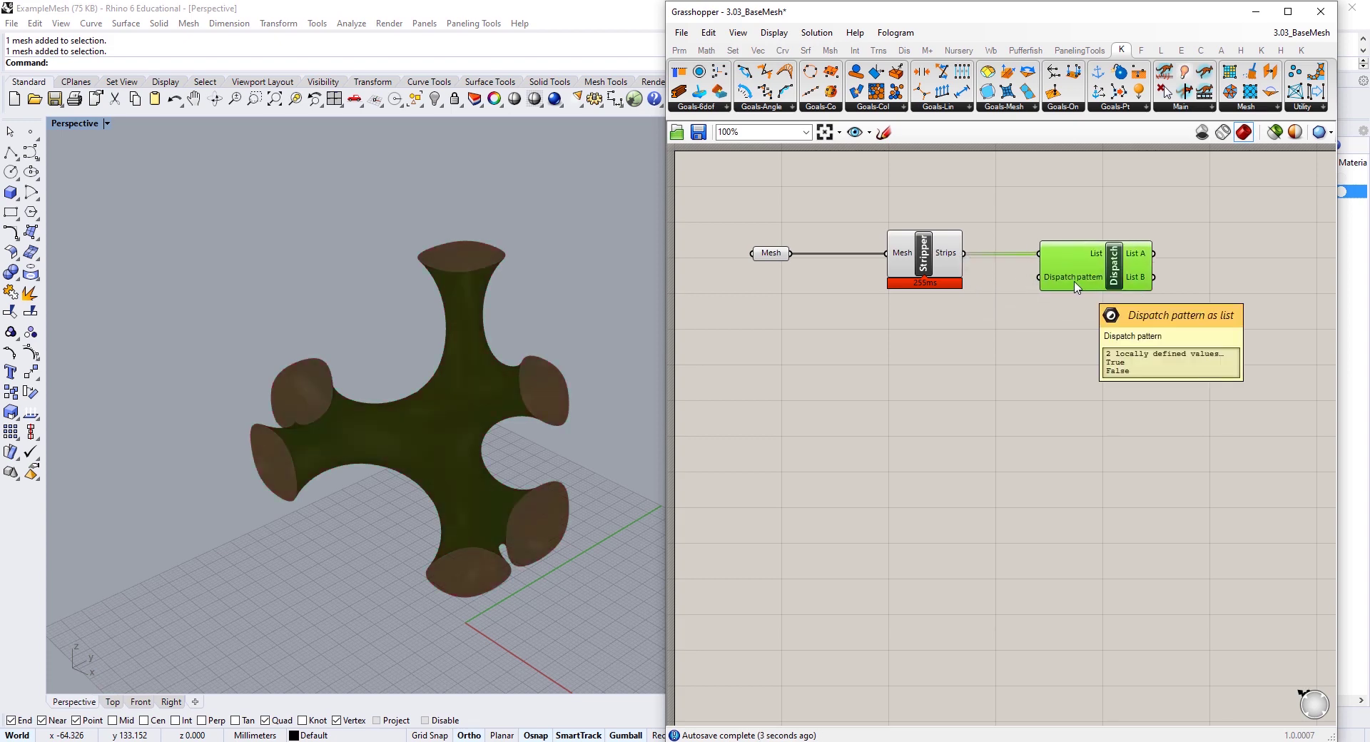
# - Add two Custom Preview components, feeding Dispatch's List A into one Geometry input and List B into the other
pyautogui.moveTo(1139, 311); pyautogui.dragTo(1096, 324, button='right')
pyautogui.moveTo(1138, 316); pyautogui.dragTo(1124, 306, button='right')
pyautogui.doubleClick(1151, 316)
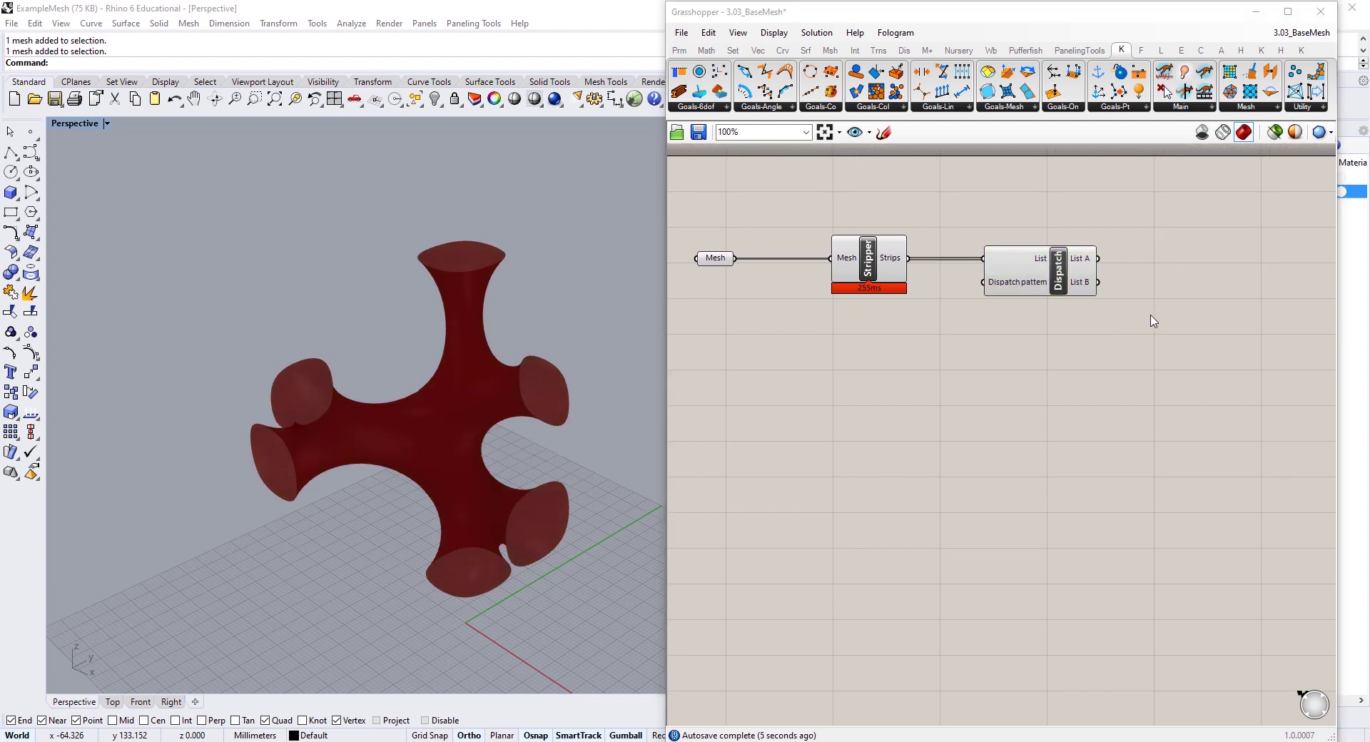
pyautogui.doubleClick(1153, 321)
pyautogui.write('prev')
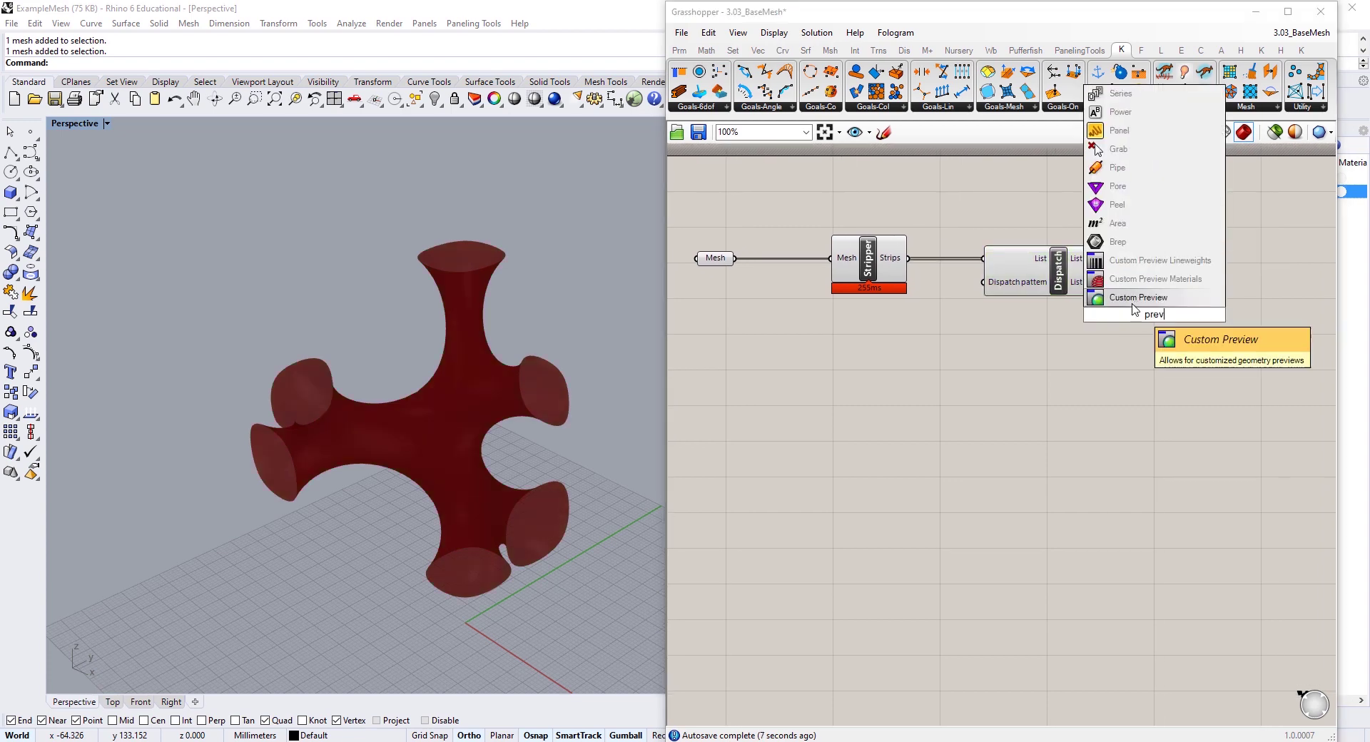
pyautogui.click(1138, 296)
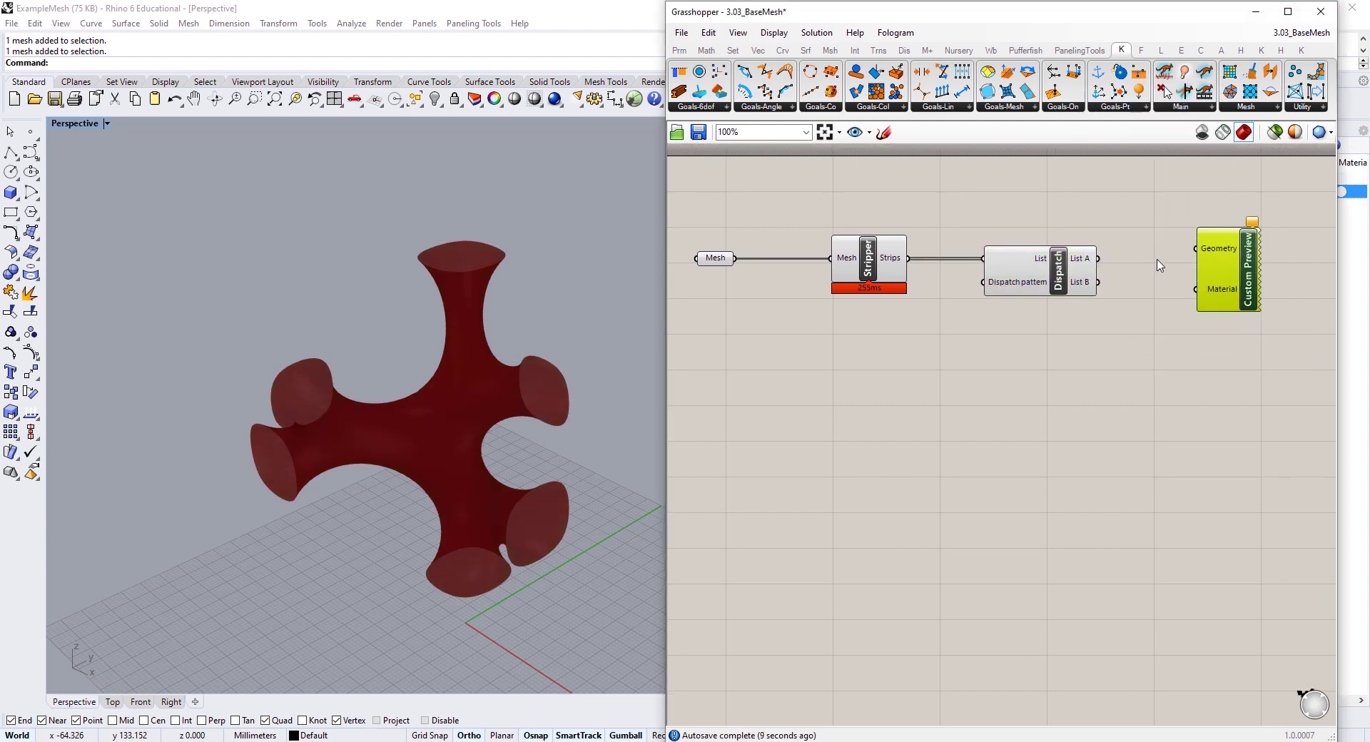
pyautogui.moveTo(1093, 258); pyautogui.dragTo(1277, 388)
pyautogui.moveTo(1096, 281); pyautogui.dragTo(1252, 363)
pyautogui.click(1200, 452)
# - Add a white Colour Swatch and connect it to the Material input of the List A preview
pyautogui.moveTo(1201, 453); pyautogui.dragTo(1071, 430, button='right')
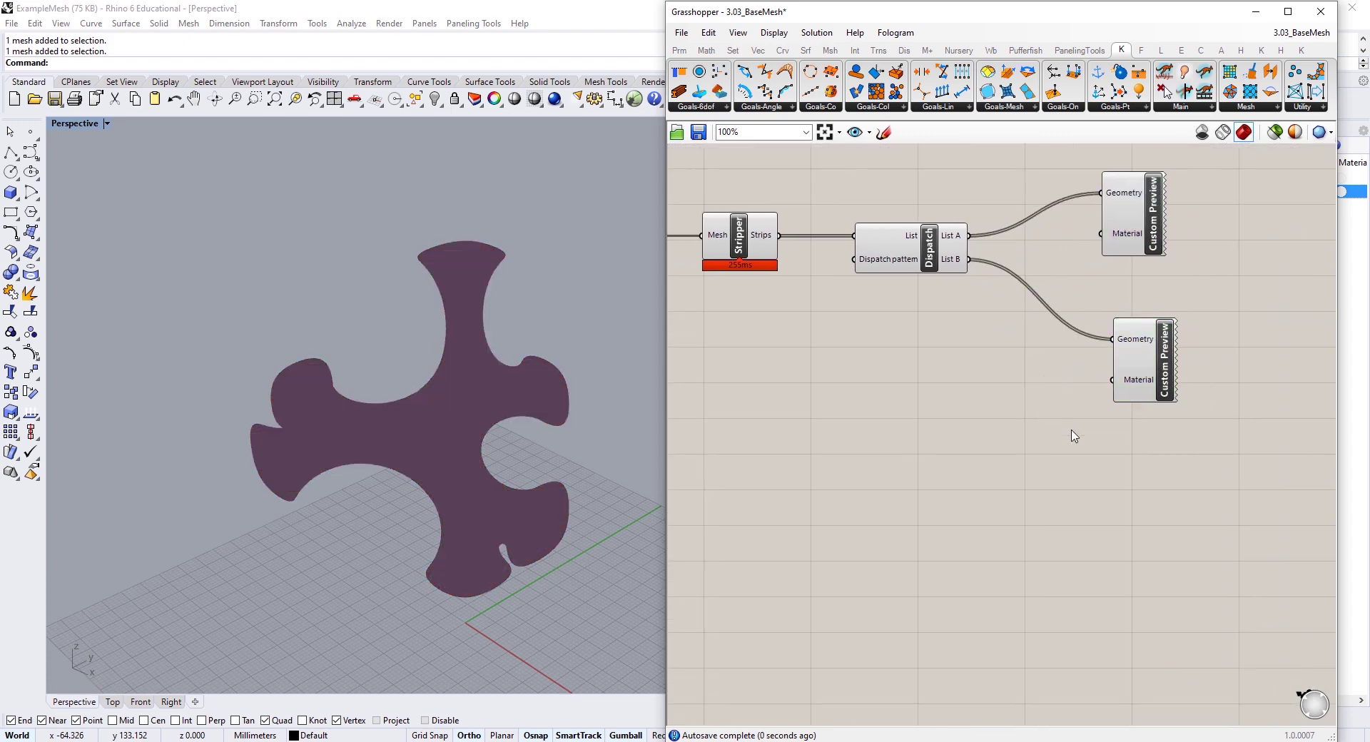
pyautogui.doubleClick(1039, 420)
pyautogui.write('swat')
pyautogui.click(1030, 402)
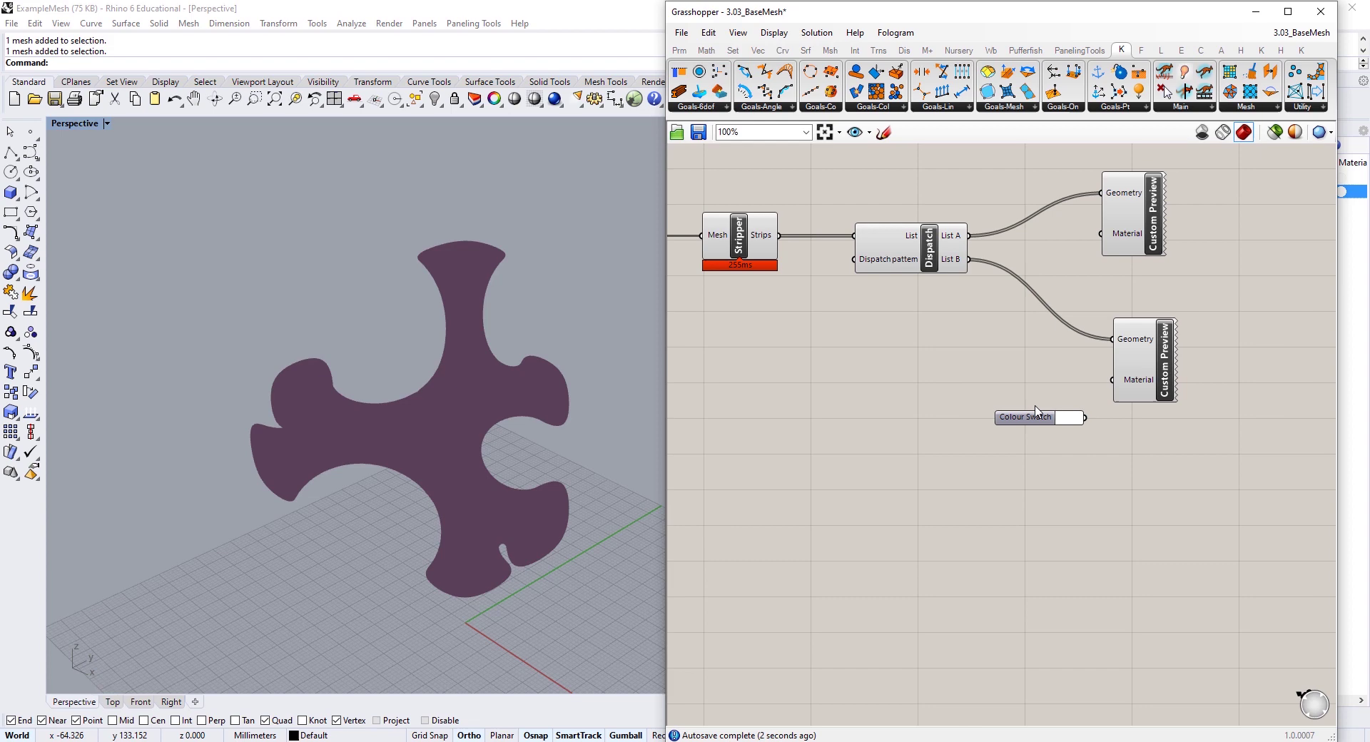
pyautogui.moveTo(1032, 412); pyautogui.dragTo(1101, 234)
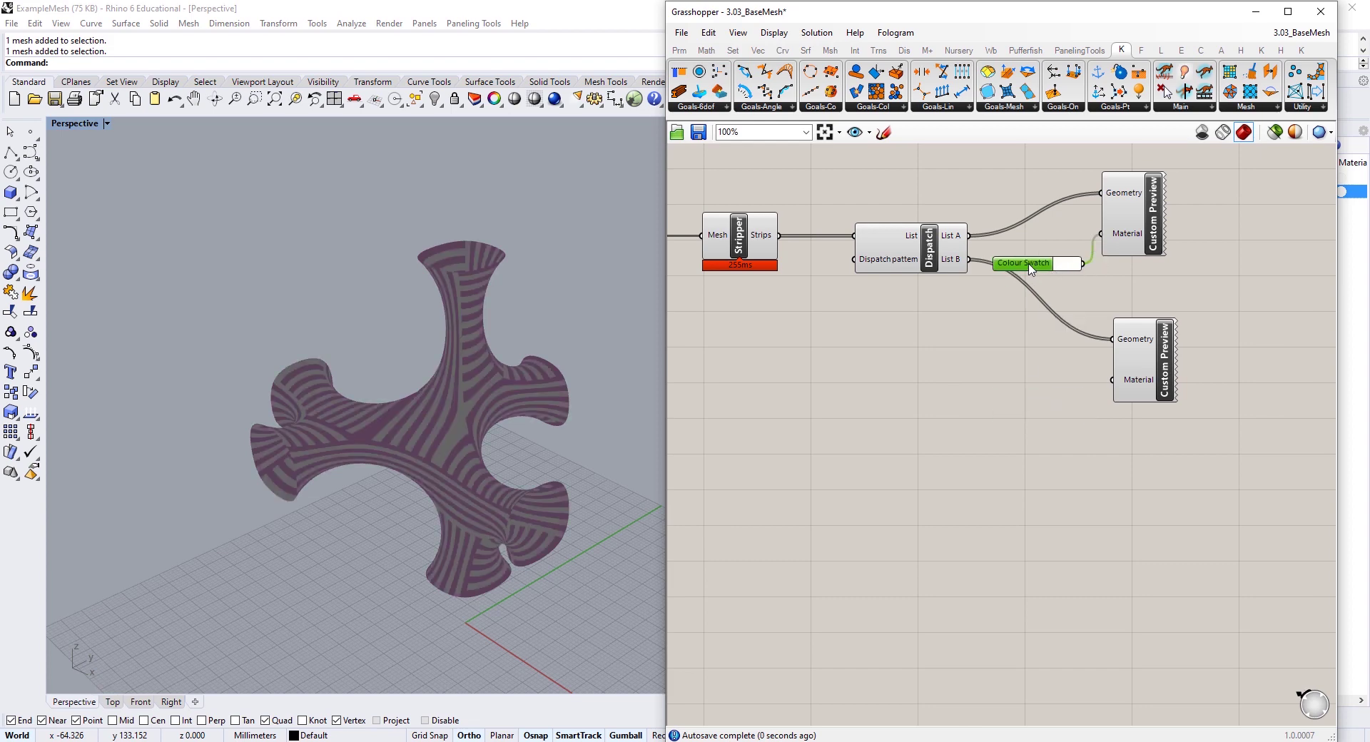
# - Feed the List B preview's Material with a duplicated Colour Swatch set to blue: hue 223°, saturation 100, value 58
pyautogui.keyDown('alt'); pyautogui.moveTo(1030, 265); pyautogui.dragTo(1023, 428); pyautogui.keyUp('alt')
pyautogui.click(1067, 428)
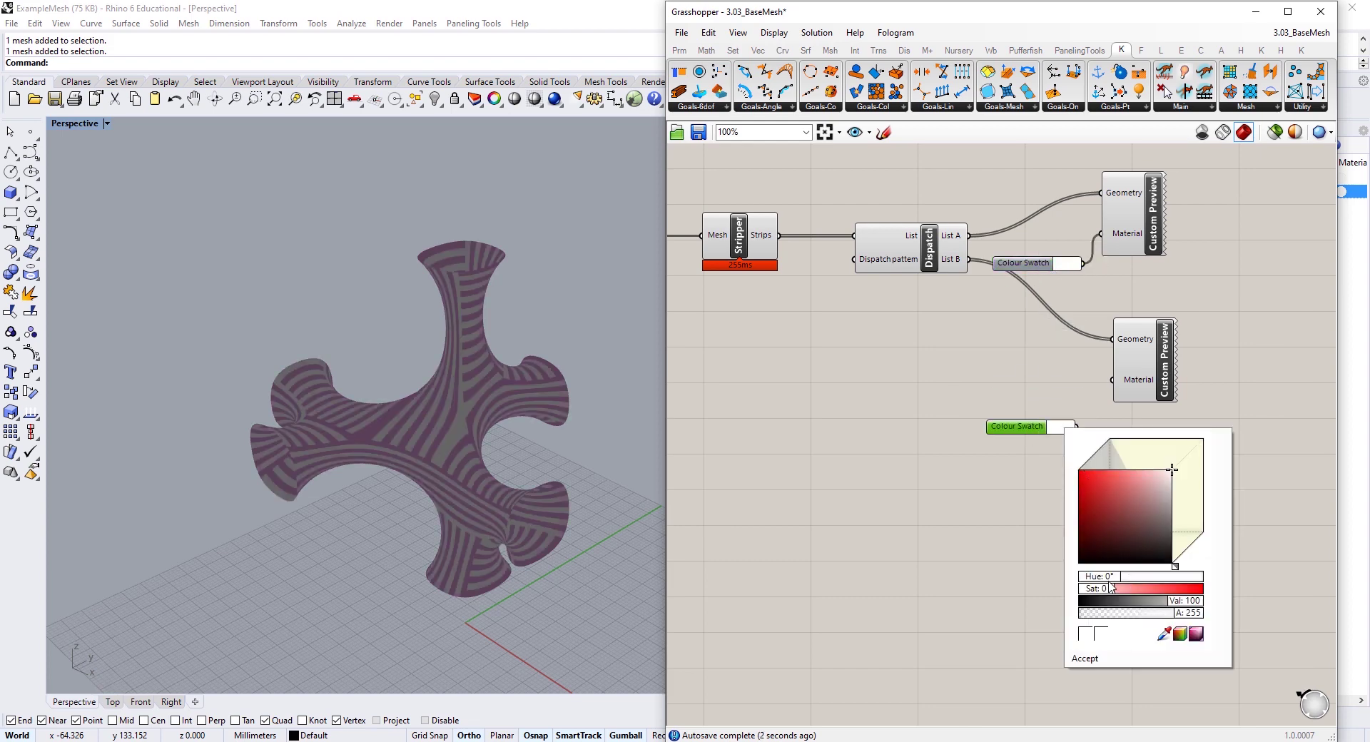
pyautogui.moveTo(1110, 587); pyautogui.dragTo(1224, 591)
pyautogui.moveTo(1100, 577); pyautogui.dragTo(1103, 501)
pyautogui.moveTo(1098, 453); pyautogui.dragTo(1092, 491)
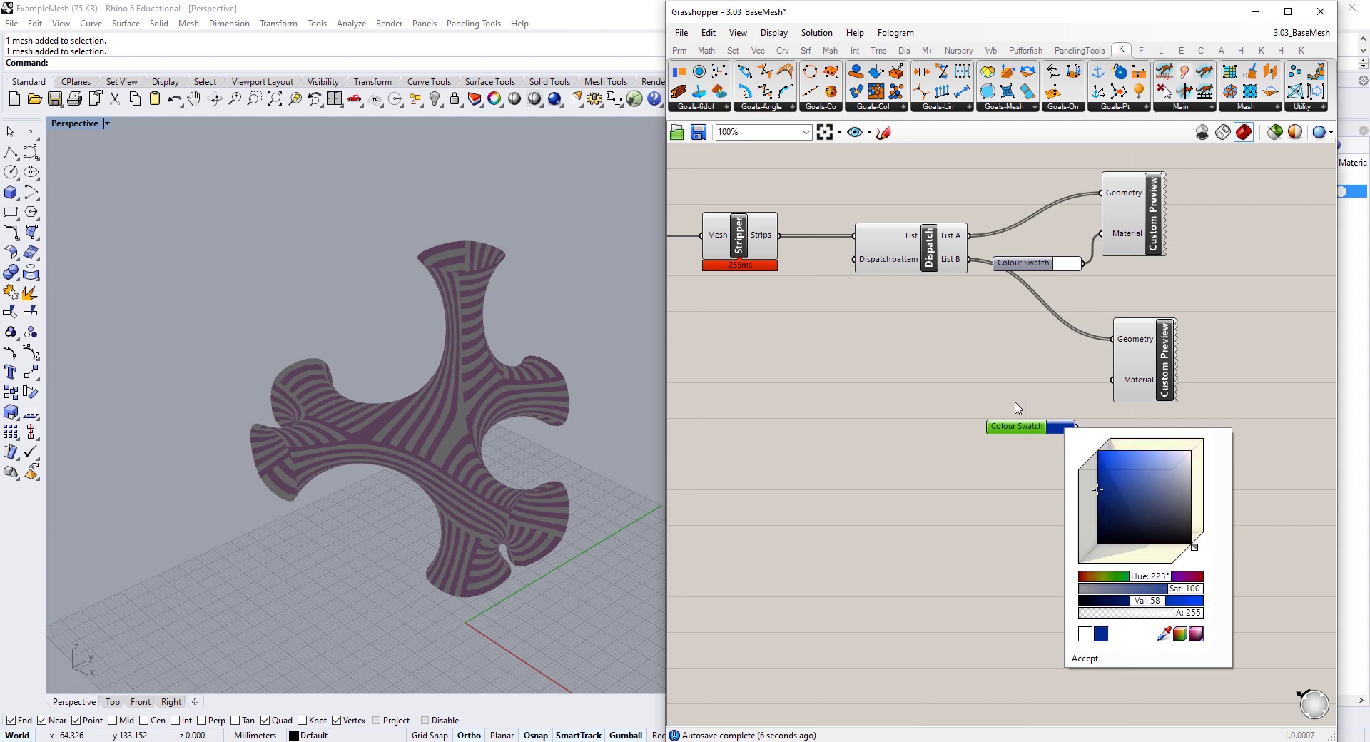
pyautogui.click(1015, 403)
pyautogui.moveTo(1077, 426); pyautogui.dragTo(1114, 385)
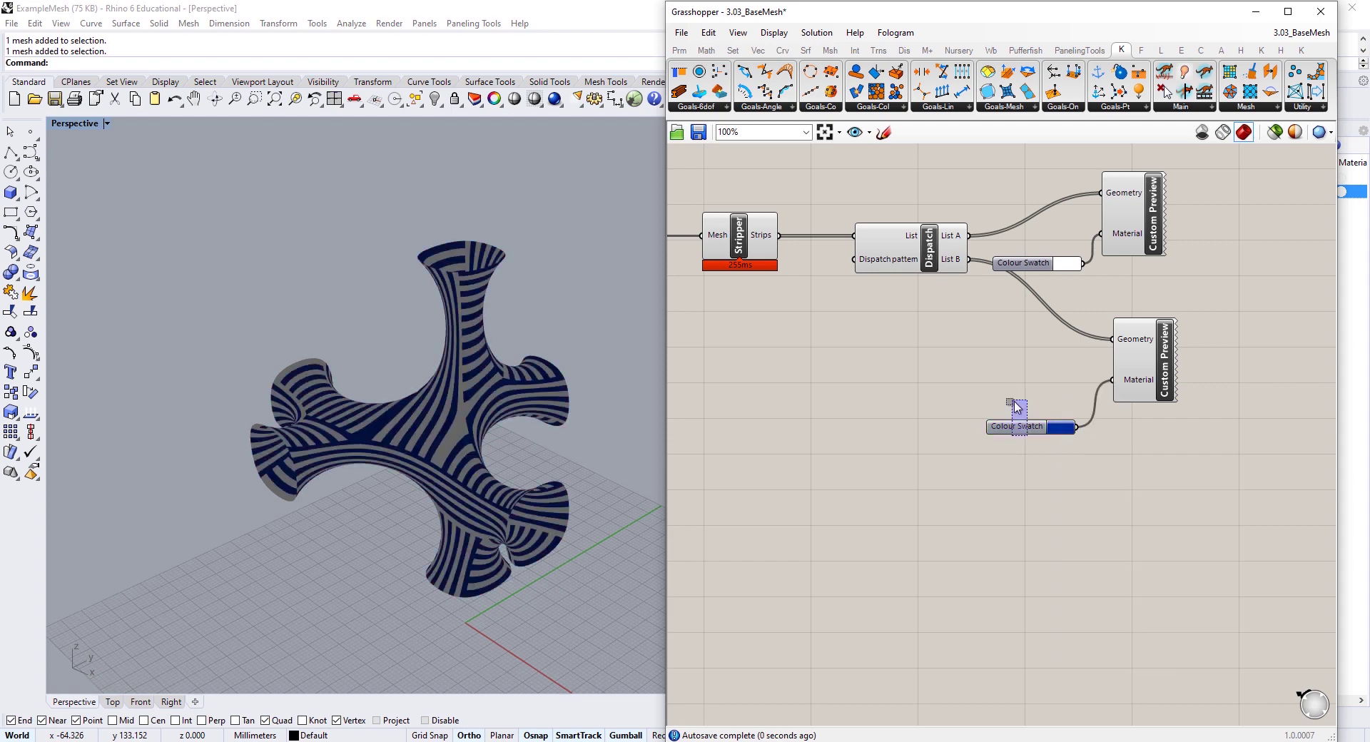
pyautogui.moveTo(1024, 432); pyautogui.dragTo(1014, 397)
# - Turn off the preview of the Mesh, Stripper and Dispatch components together
pyautogui.moveTo(909, 367); pyautogui.dragTo(1061, 404, button='right')
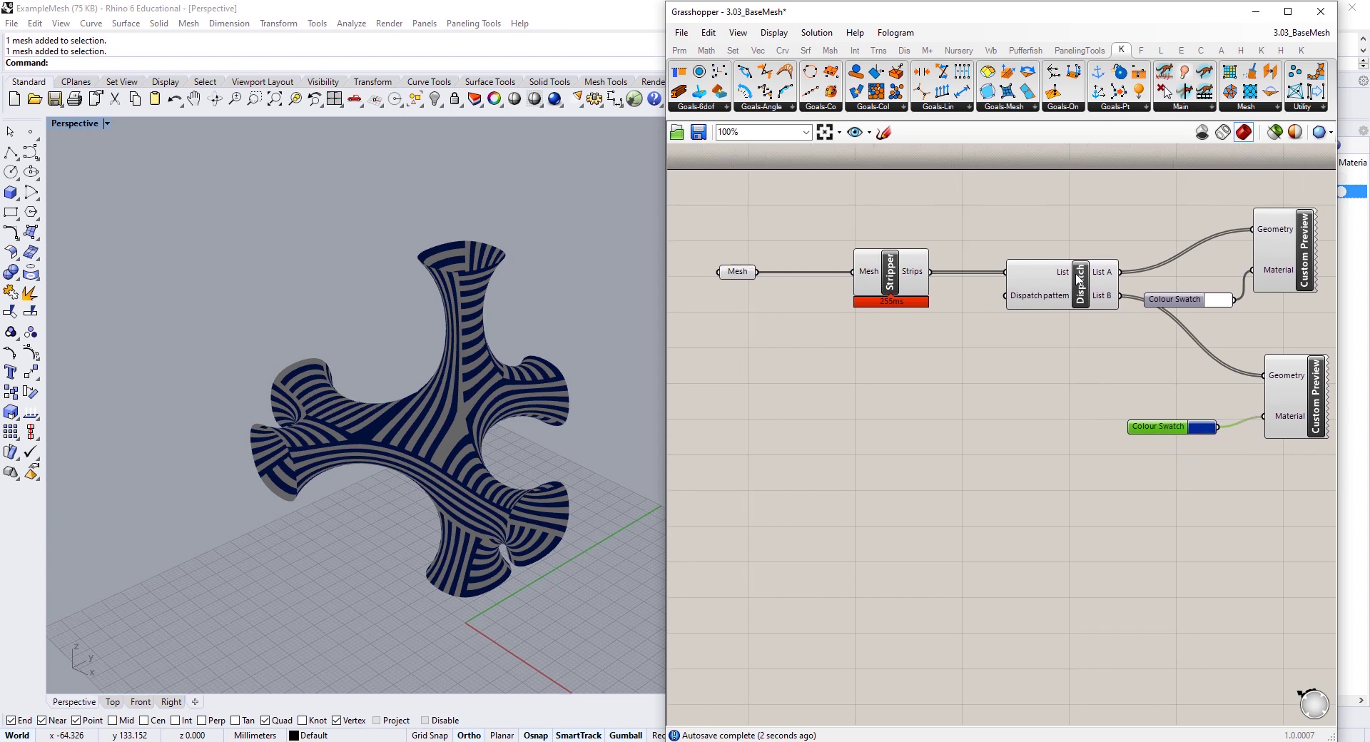
pyautogui.moveTo(691, 362); pyautogui.dragTo(1124, 228)
pyautogui.middleClick(843, 202)
pyautogui.click(881, 237)
pyautogui.middleClick(880, 203)
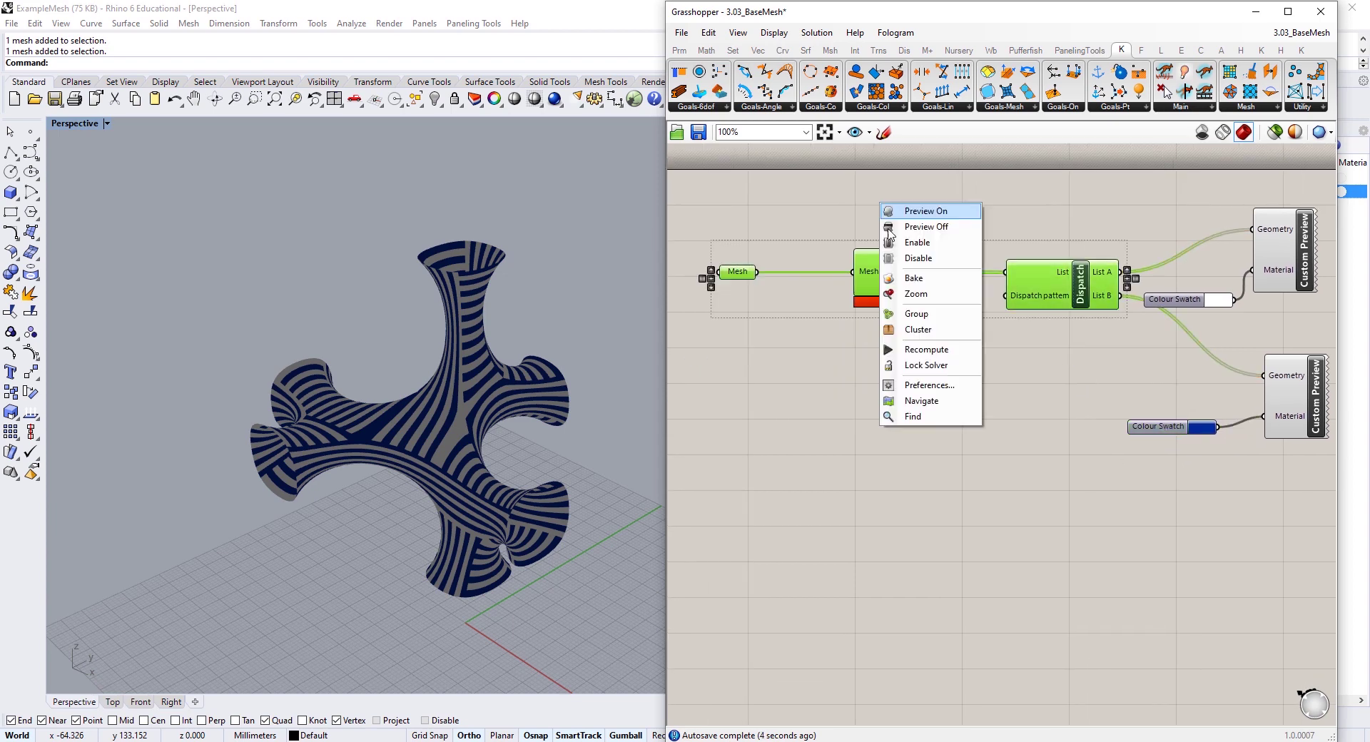
pyautogui.click(931, 229)
pyautogui.click(721, 351)
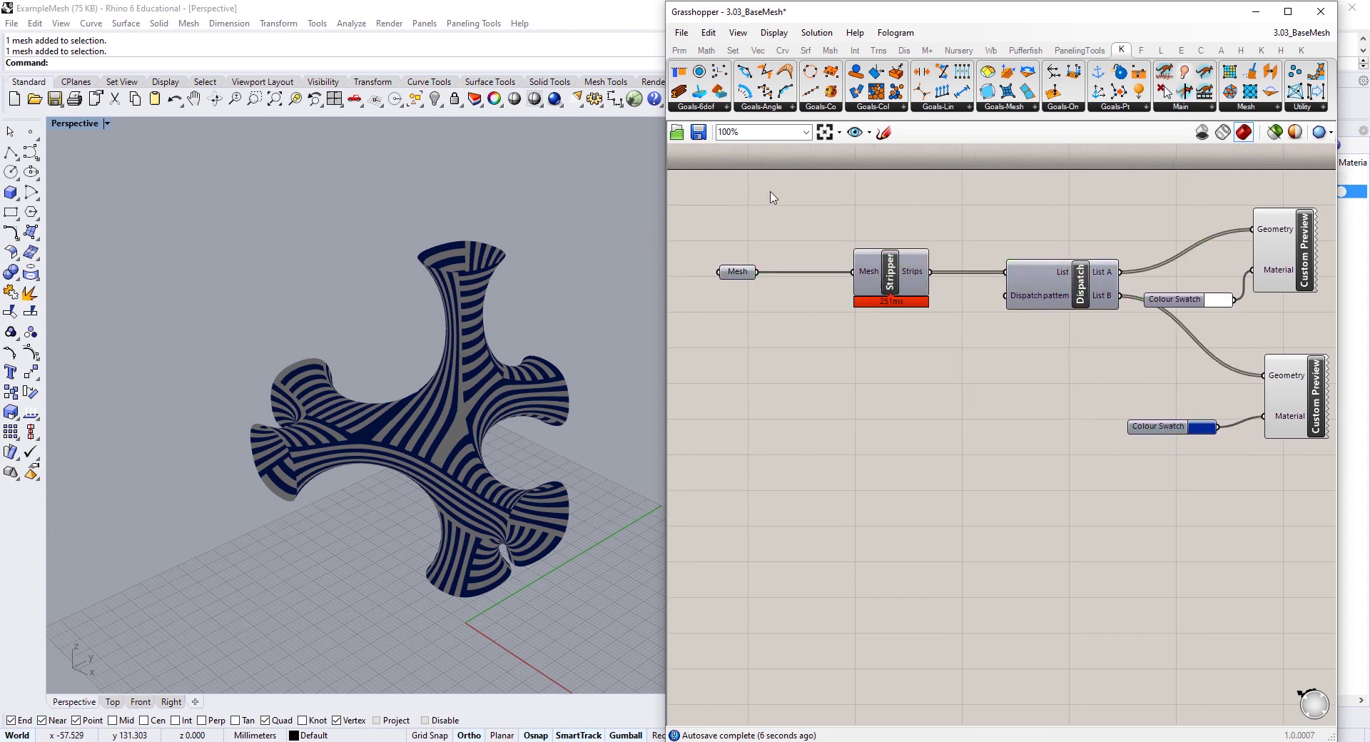
# - Set the Perspective viewport to Rendered display mode and examine the striped mesh from several angles
pyautogui.click(61, 23)
pyautogui.click(90, 367)
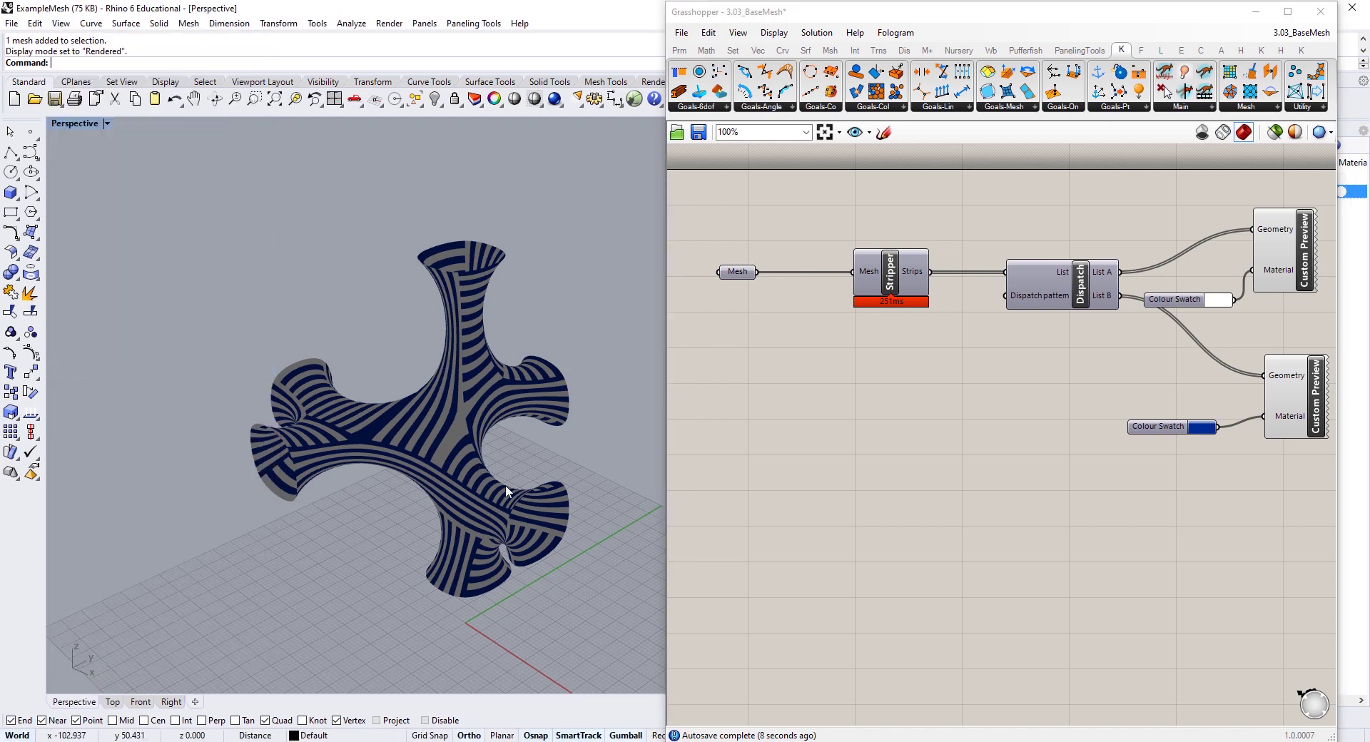
pyautogui.scroll(2, 510, 482)
pyautogui.moveTo(526, 479)
pyautogui.mouseDown(button='right')
pyautogui.moveTo(475, 487)
pyautogui.moveTo(502, 477)
pyautogui.mouseUp(button='right')
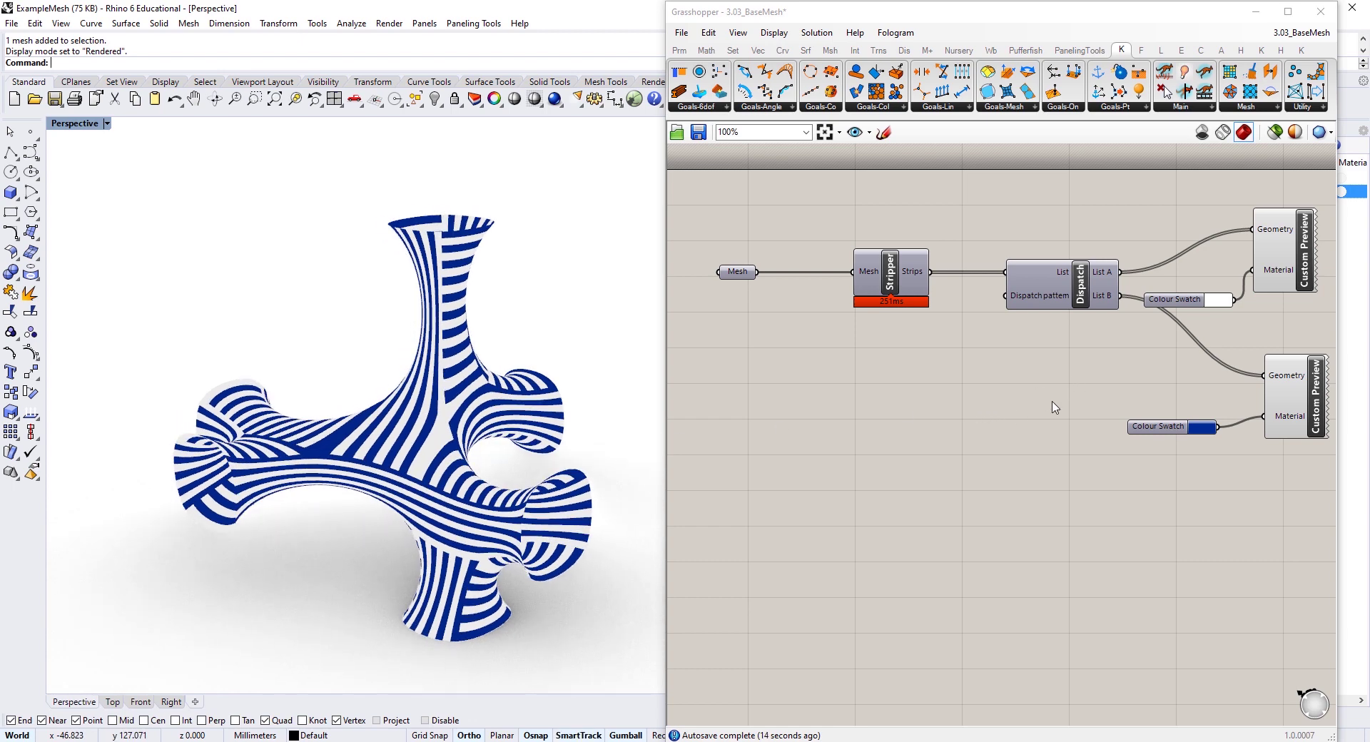
pyautogui.moveTo(531, 537)
pyautogui.mouseDown(button='right')
pyautogui.moveTo(556, 461)
pyautogui.moveTo(549, 400)
pyautogui.moveTo(534, 515)
pyautogui.mouseUp(button='right')
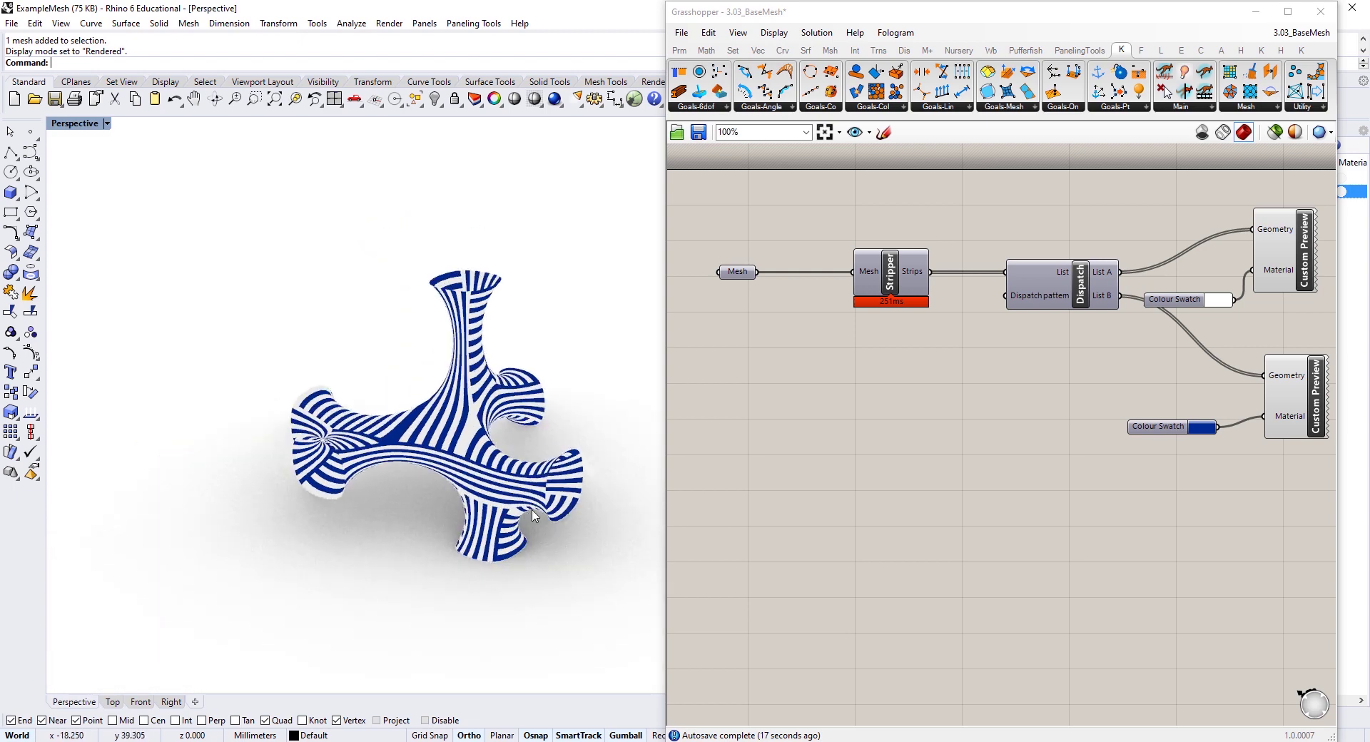
pyautogui.scroll(5, 534, 515)
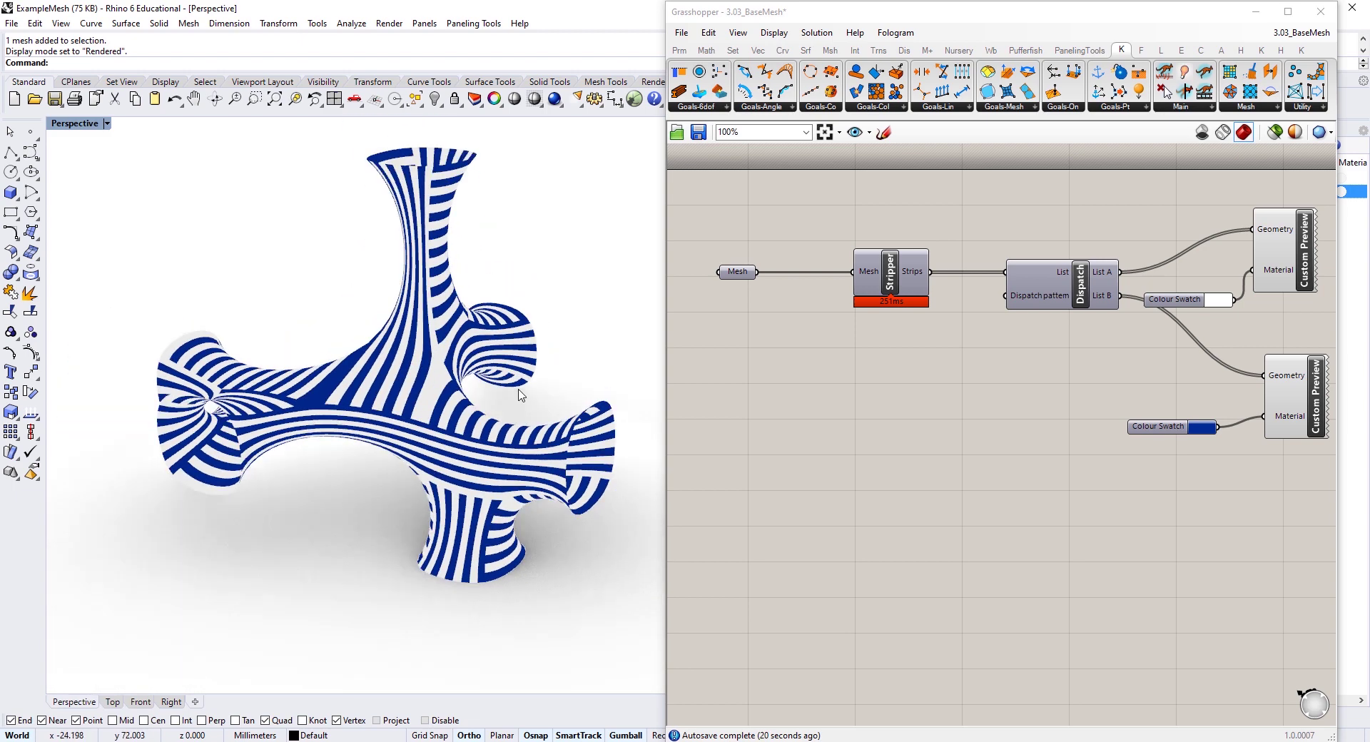
pyautogui.scroll(-3, 538, 400)
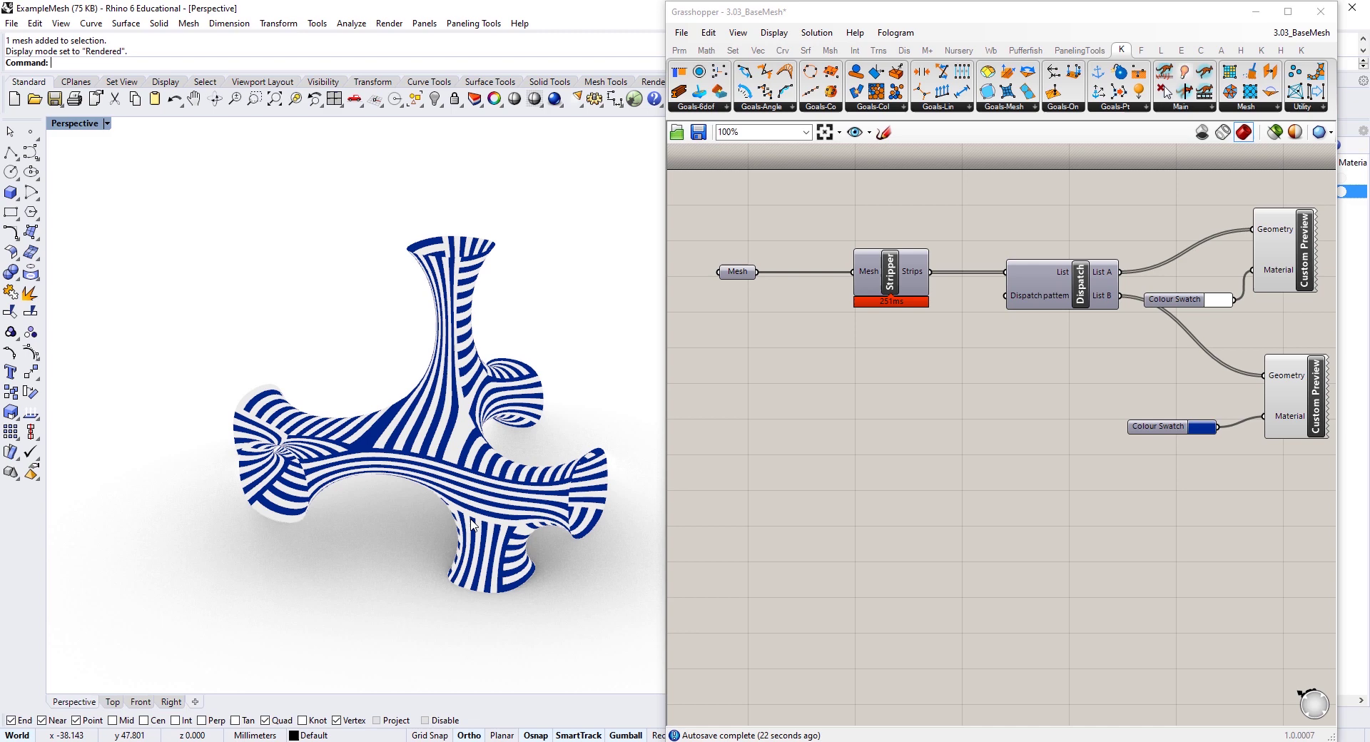
pyautogui.moveTo(343, 472); pyautogui.dragTo(390, 510, button='right')
pyautogui.moveTo(281, 537); pyautogui.dragTo(388, 535, button='right')
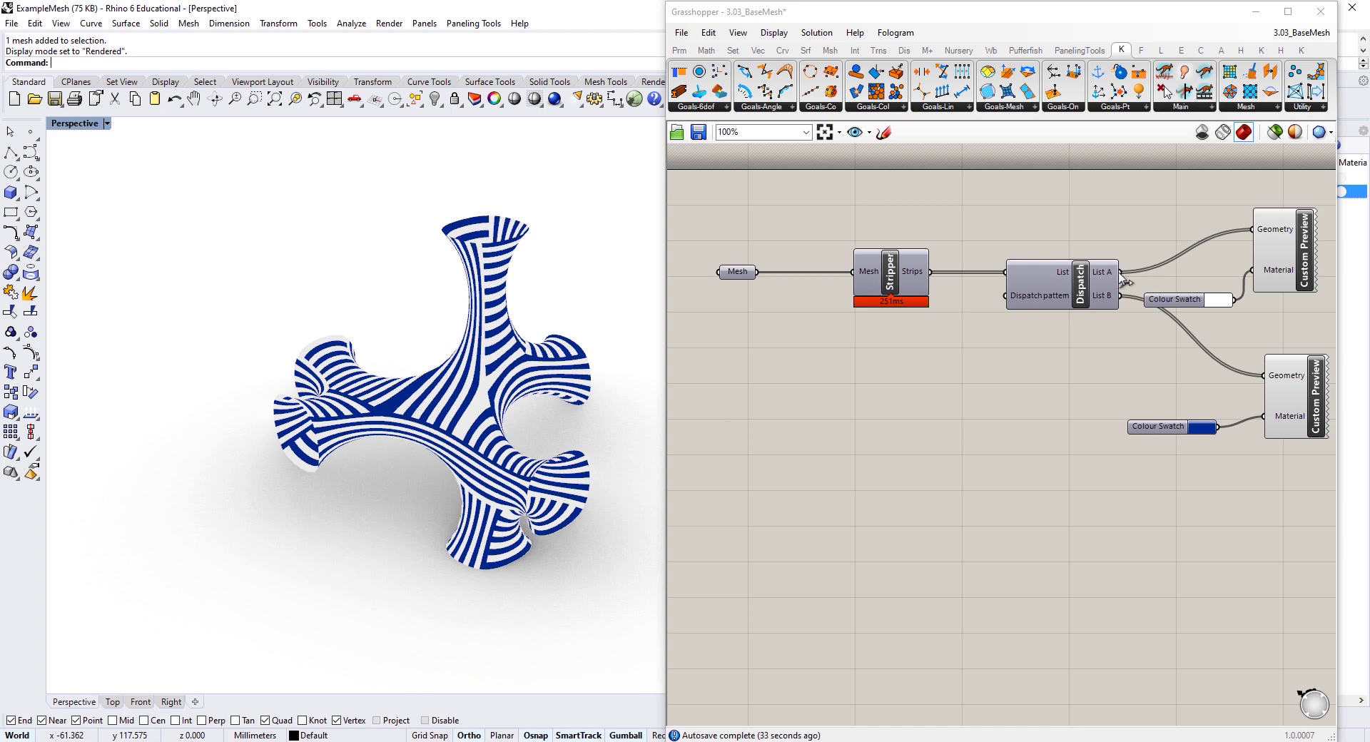
# - Group all the components of the strip definition, from the Mesh parameter to both Custom Previews and Colour Swatches
pyautogui.moveTo(1191, 260); pyautogui.dragTo(1131, 303, button='right')
pyautogui.moveTo(1295, 233); pyautogui.dragTo(677, 522)
pyautogui.moveTo(860, 440); pyautogui.dragTo(859, 441)
pyautogui.rightClick(858, 442)
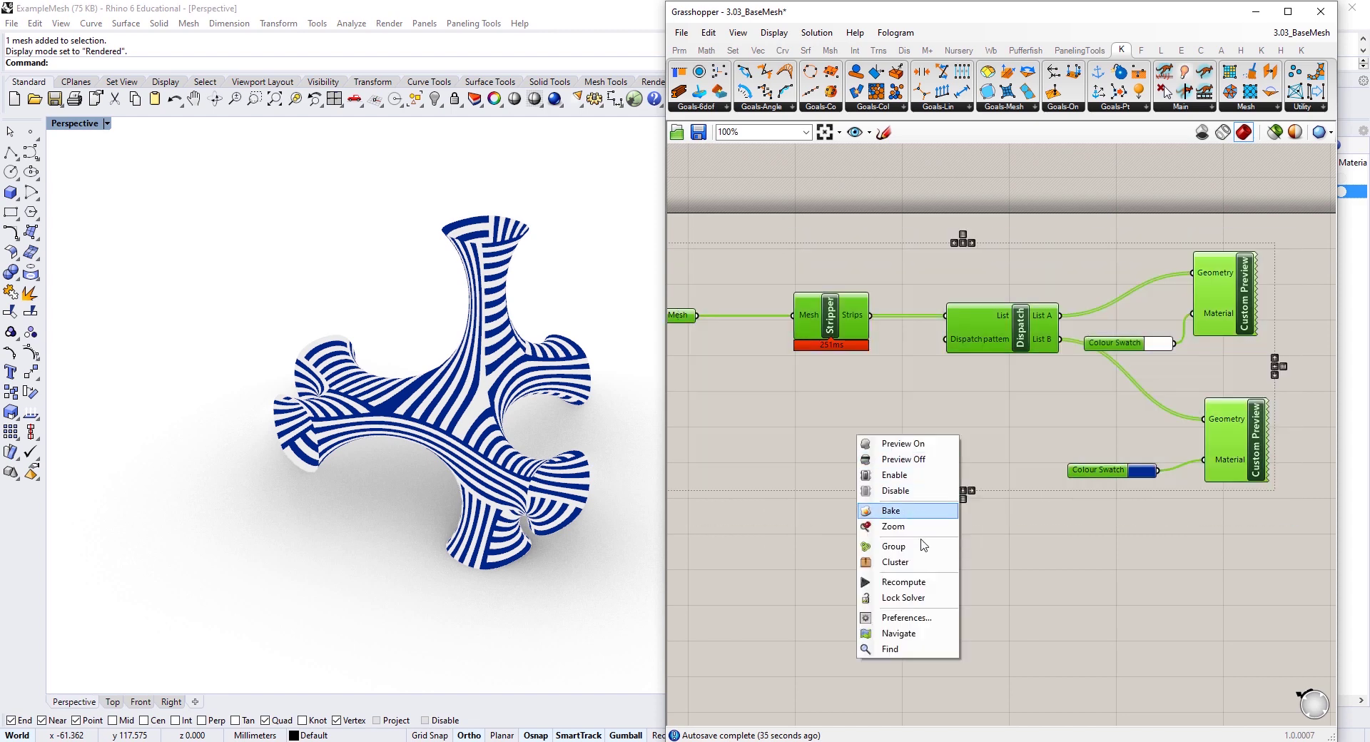
pyautogui.click(888, 551)
# - Name the new group "Strips"
pyautogui.rightClick(929, 279)
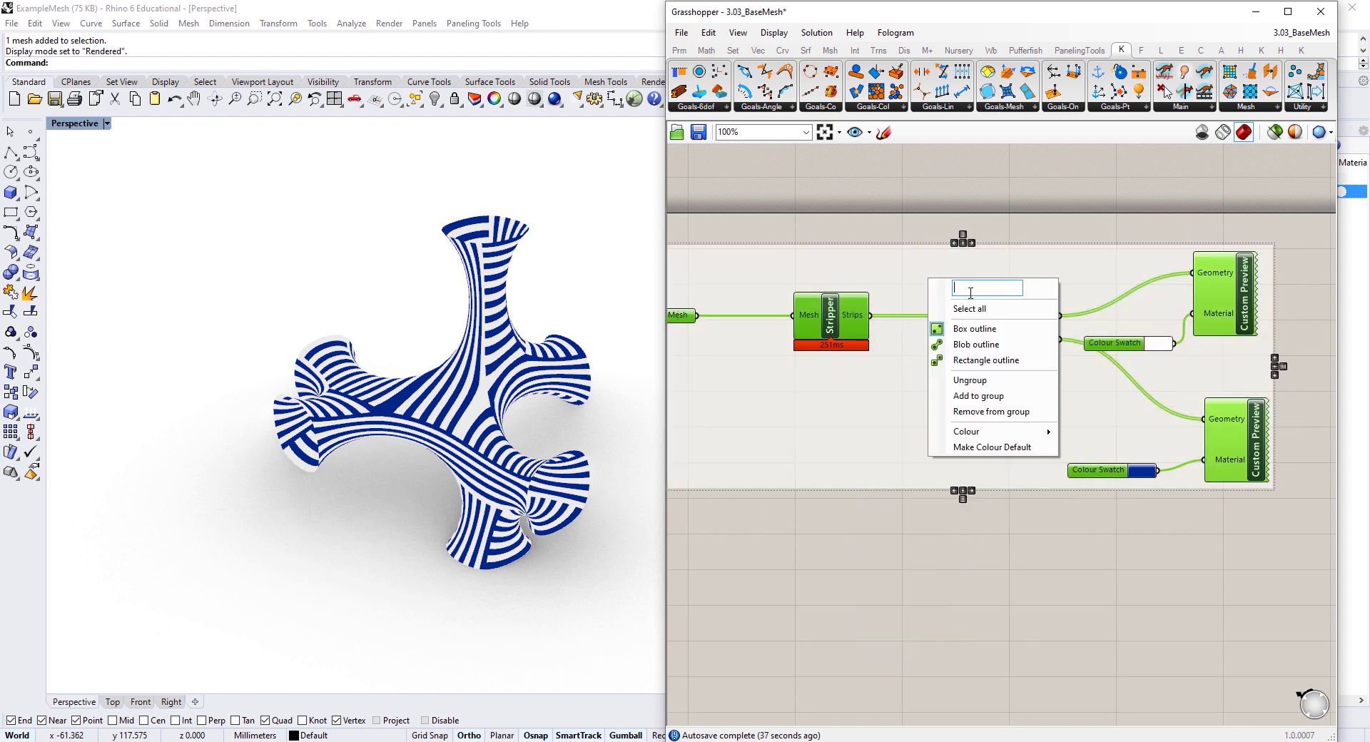
pyautogui.press('capslock')
pyautogui.write('Stips')
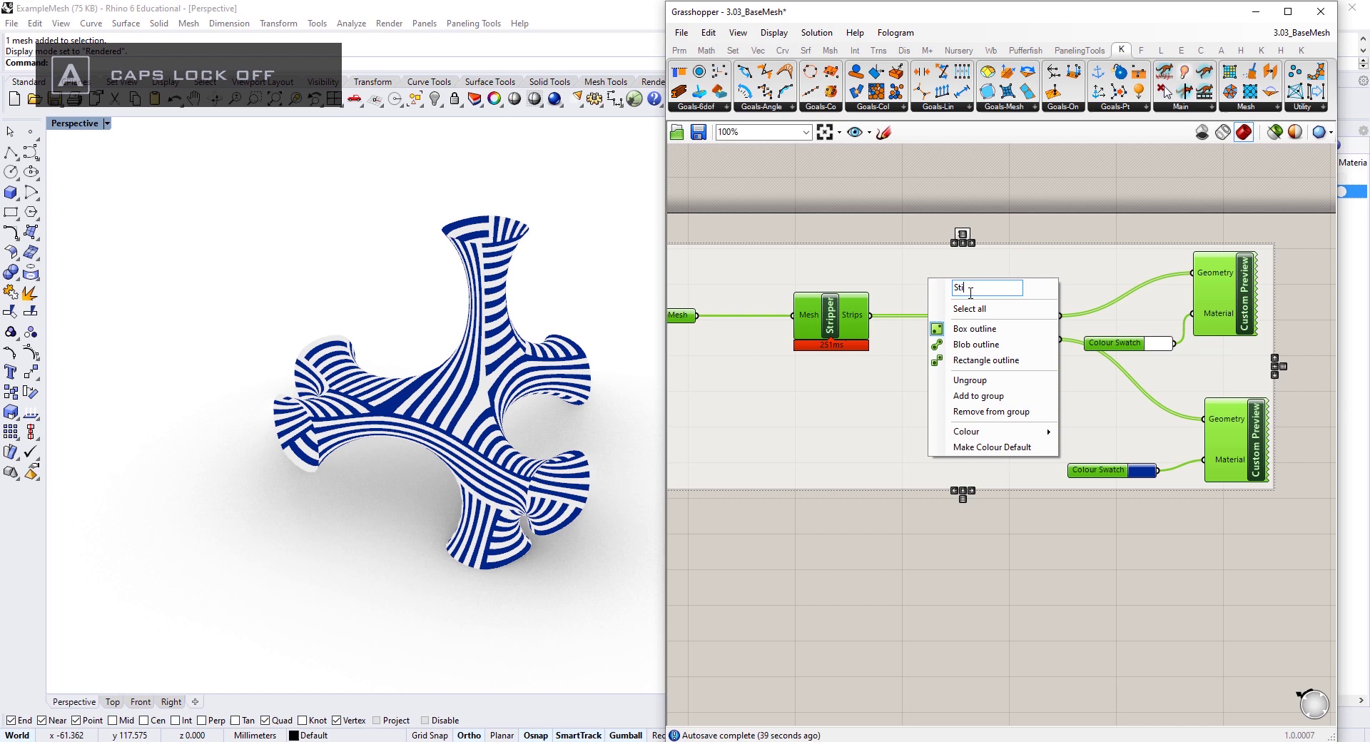
pyautogui.press('BackSpace')
pyautogui.press('BackSpace')
pyautogui.press('BackSpace')
pyautogui.write('rips')
pyautogui.click(860, 554)
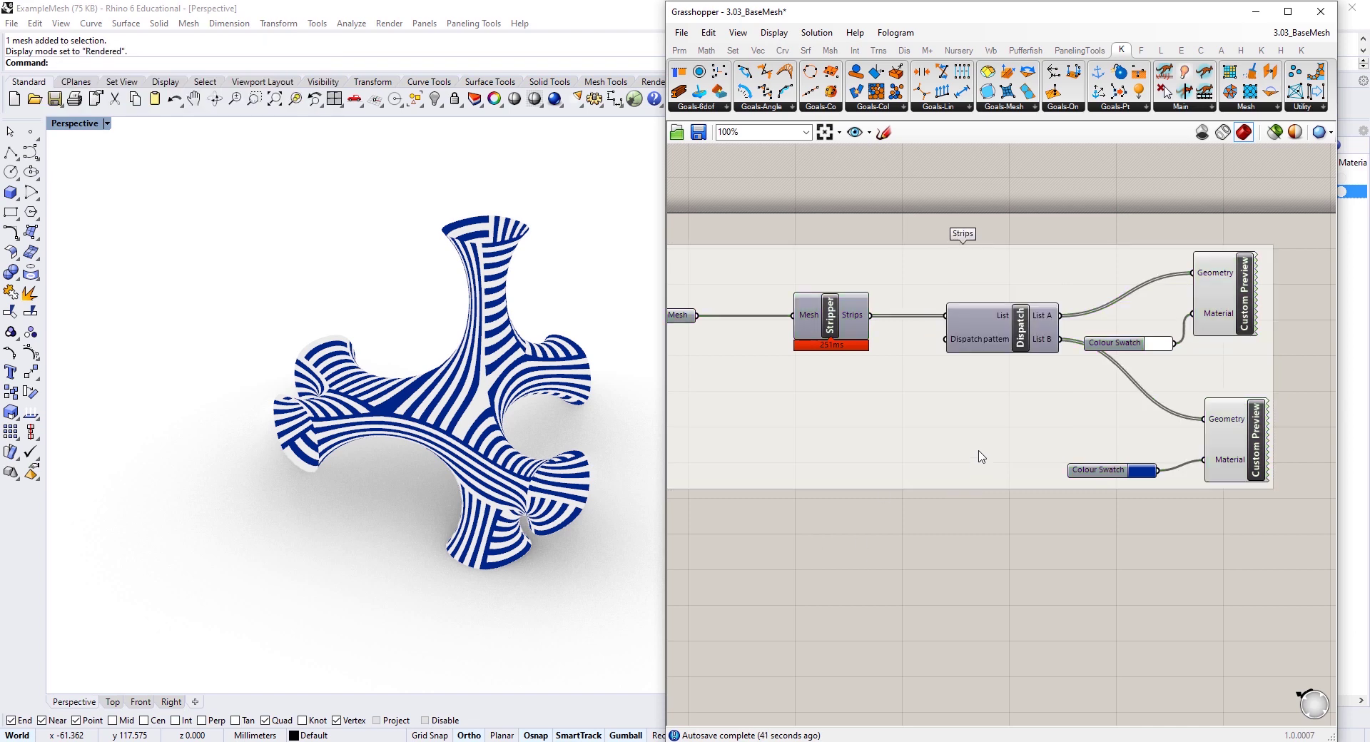
# - Duplicate the Mesh parameter below the Strips group and disable all the components in that group
pyautogui.moveTo(978, 455); pyautogui.dragTo(1126, 397, button='right')
pyautogui.keyDown('alt'); pyautogui.moveTo(828, 263); pyautogui.dragTo(831, 570); pyautogui.keyUp('alt')
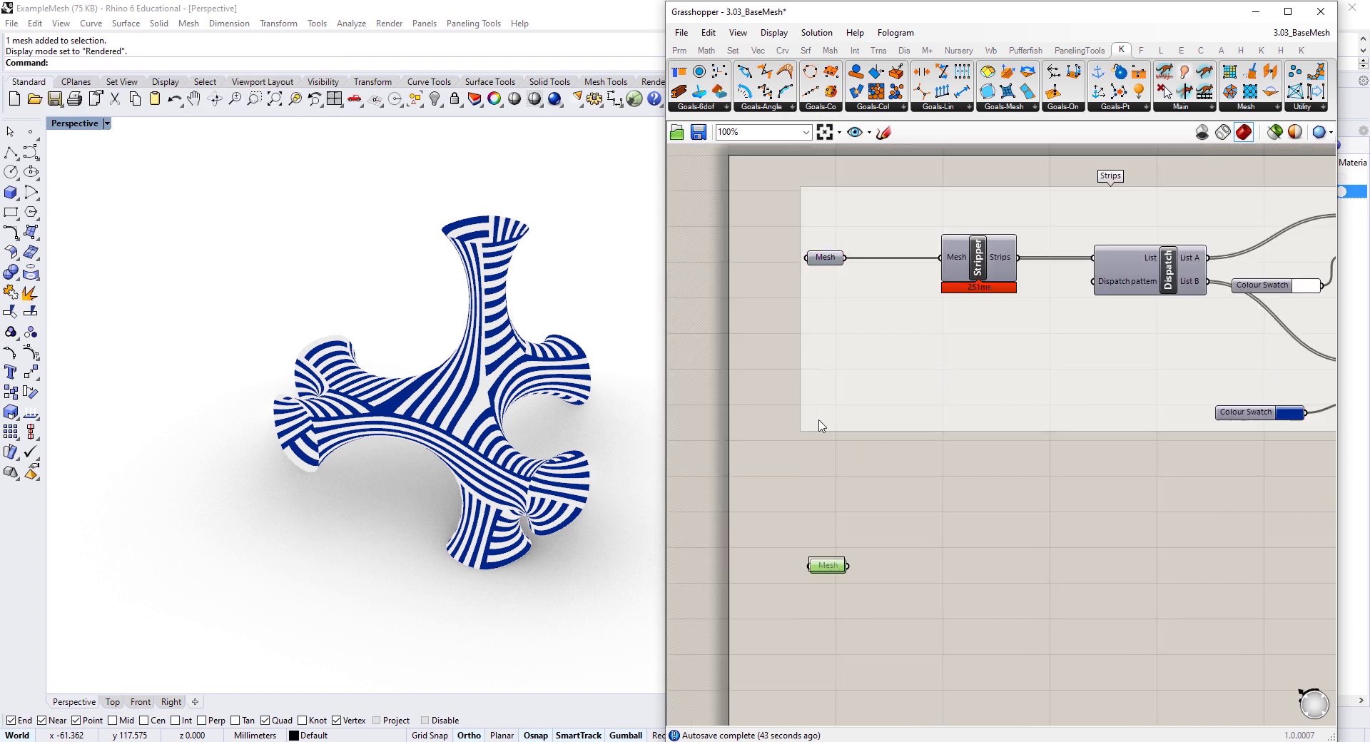
pyautogui.scroll(-2, 819, 428)
pyautogui.moveTo(820, 428); pyautogui.dragTo(706, 402, button='right')
pyautogui.moveTo(1211, 188); pyautogui.dragTo(650, 446)
pyautogui.rightClick(912, 465)
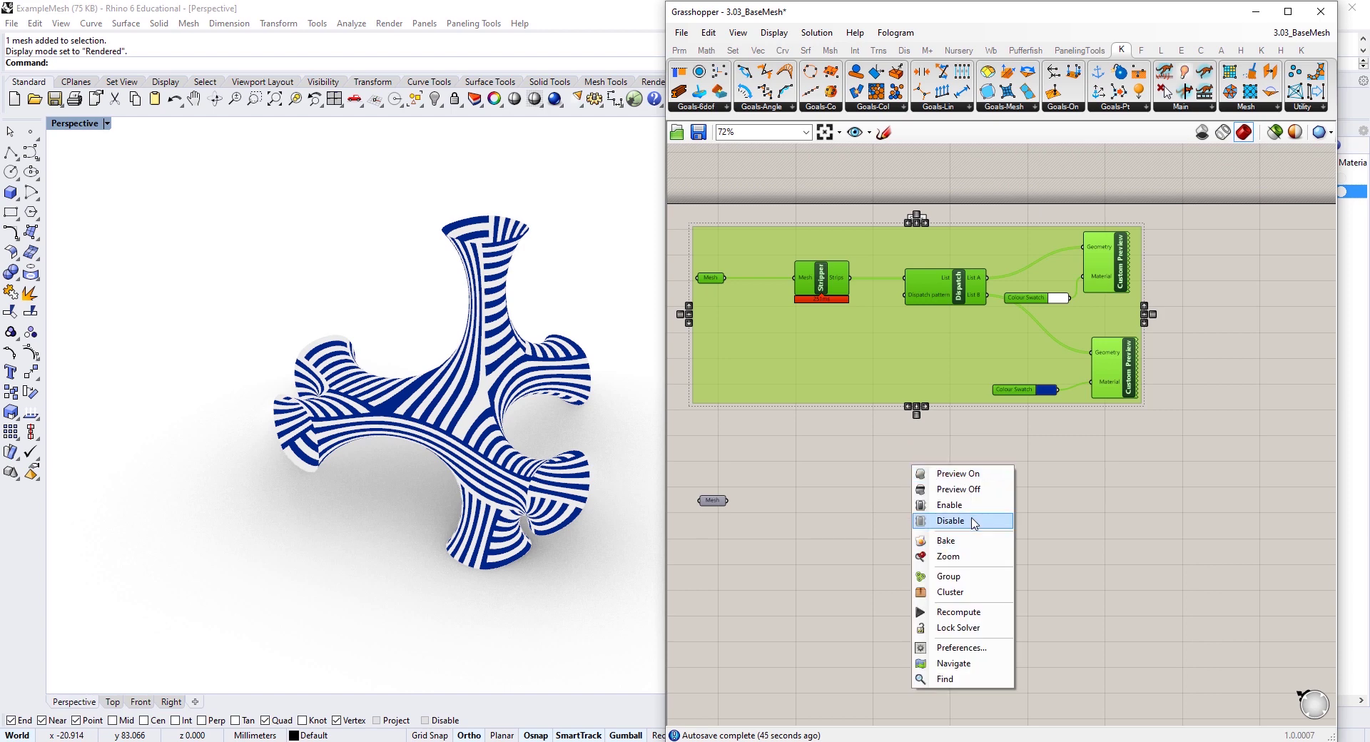
pyautogui.click(945, 519)
# - Set the Perspective viewport to Shaded display mode and turn on the preview of the duplicated Mesh parameter
pyautogui.click(61, 23)
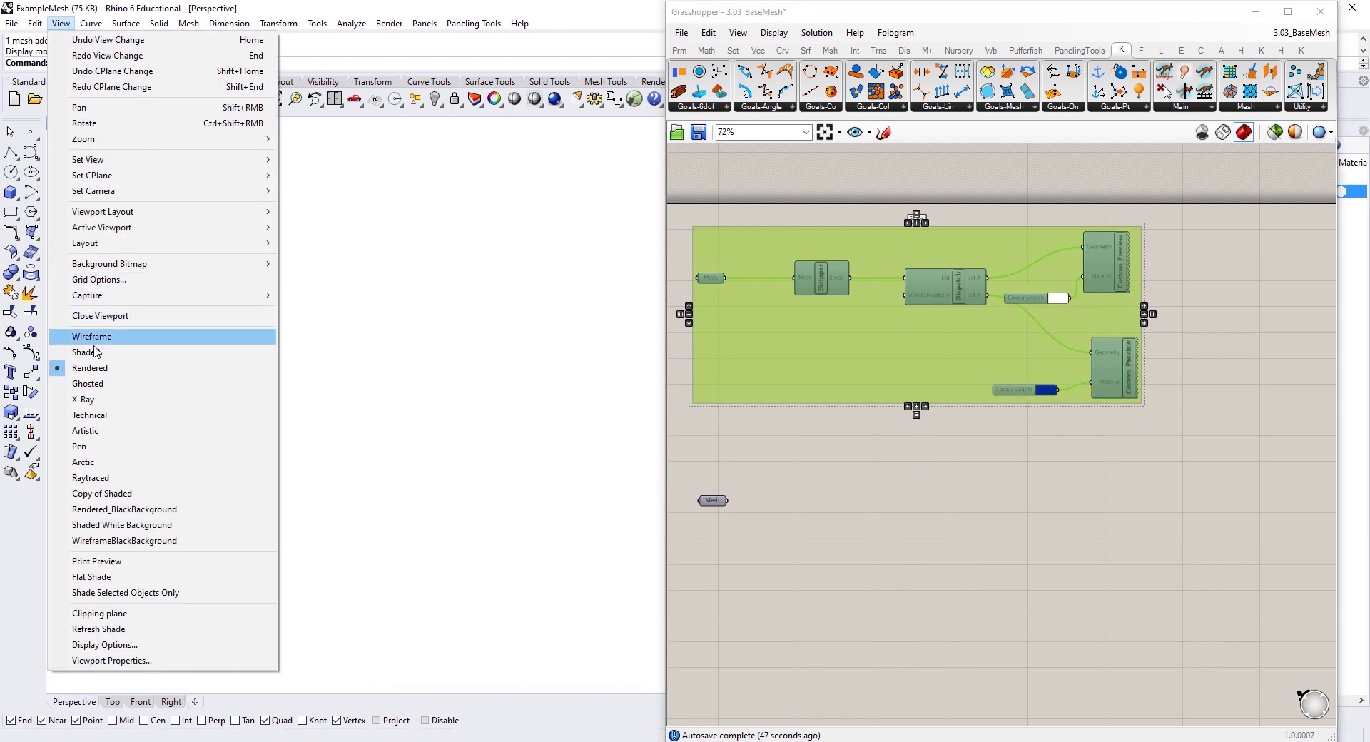
pyautogui.click(179, 353)
pyautogui.rightClick(711, 503)
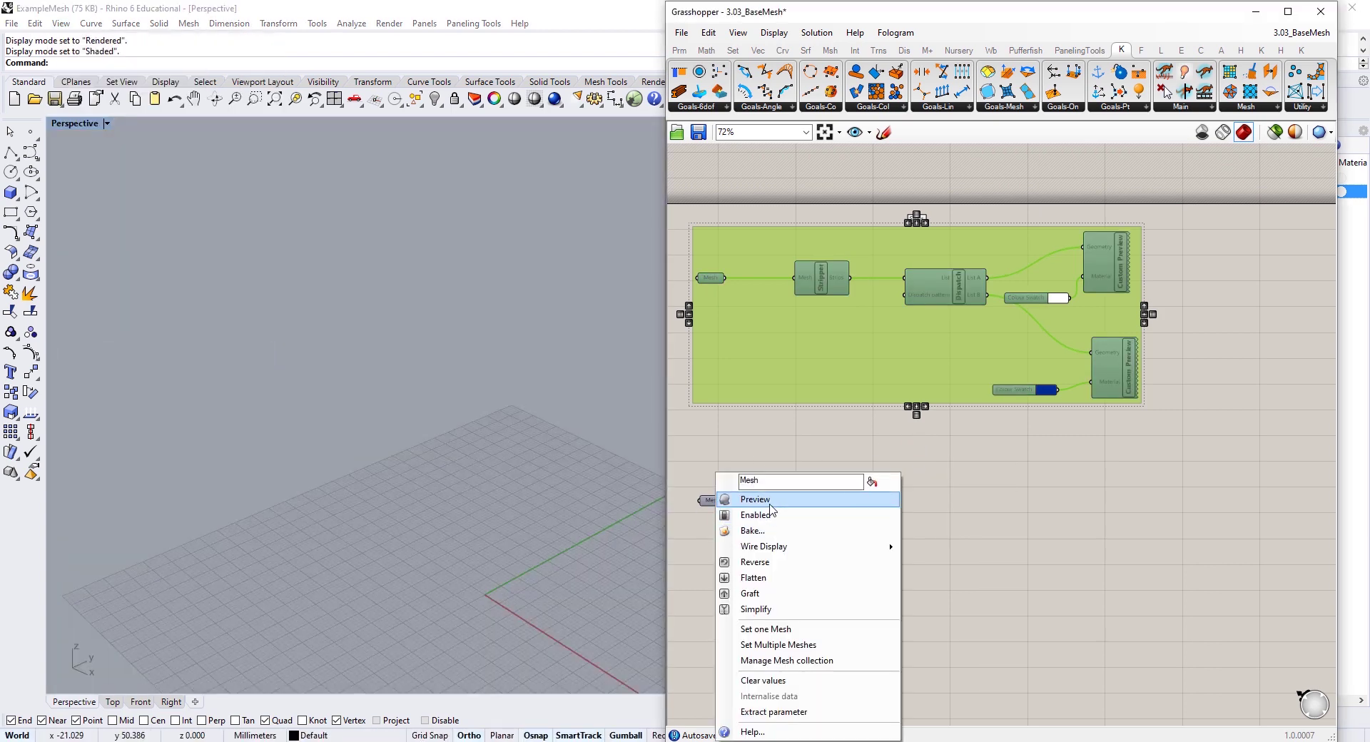
pyautogui.click(767, 508)
pyautogui.moveTo(712, 500); pyautogui.dragTo(732, 499)
pyautogui.click(808, 514)
pyautogui.moveTo(808, 513); pyautogui.dragTo(898, 458, button='right')
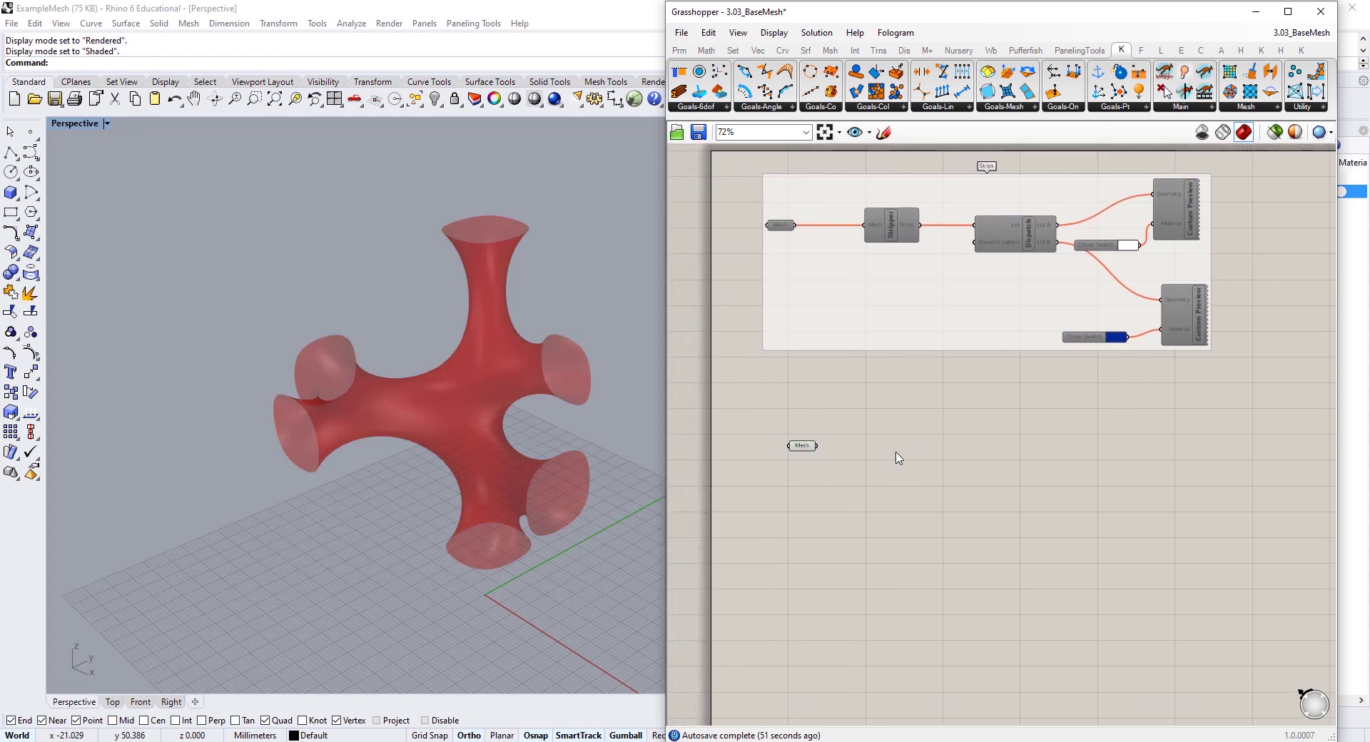
pyautogui.scroll(1, 897, 463)
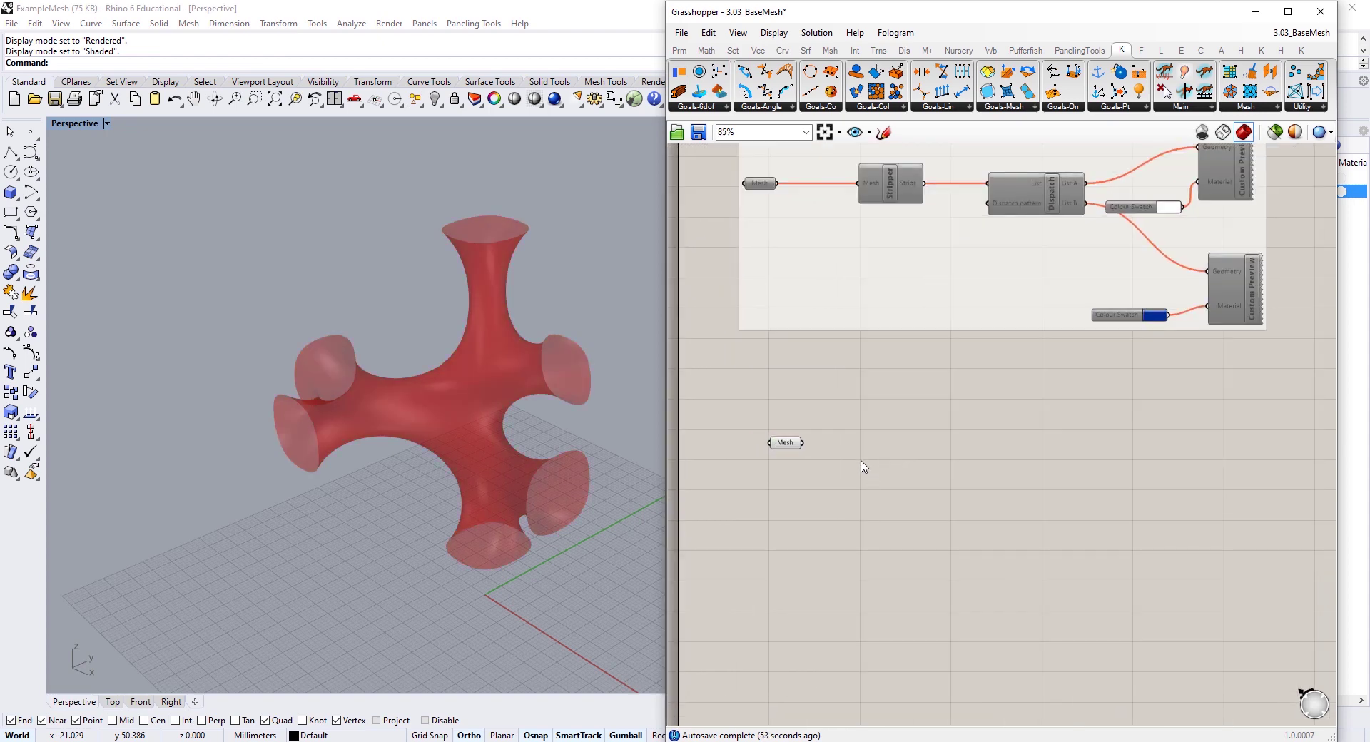
# - Add Kangaroo's Checkerboard component, connect the duplicated Mesh to it, and inspect its face assignments output
pyautogui.click(1224, 106)
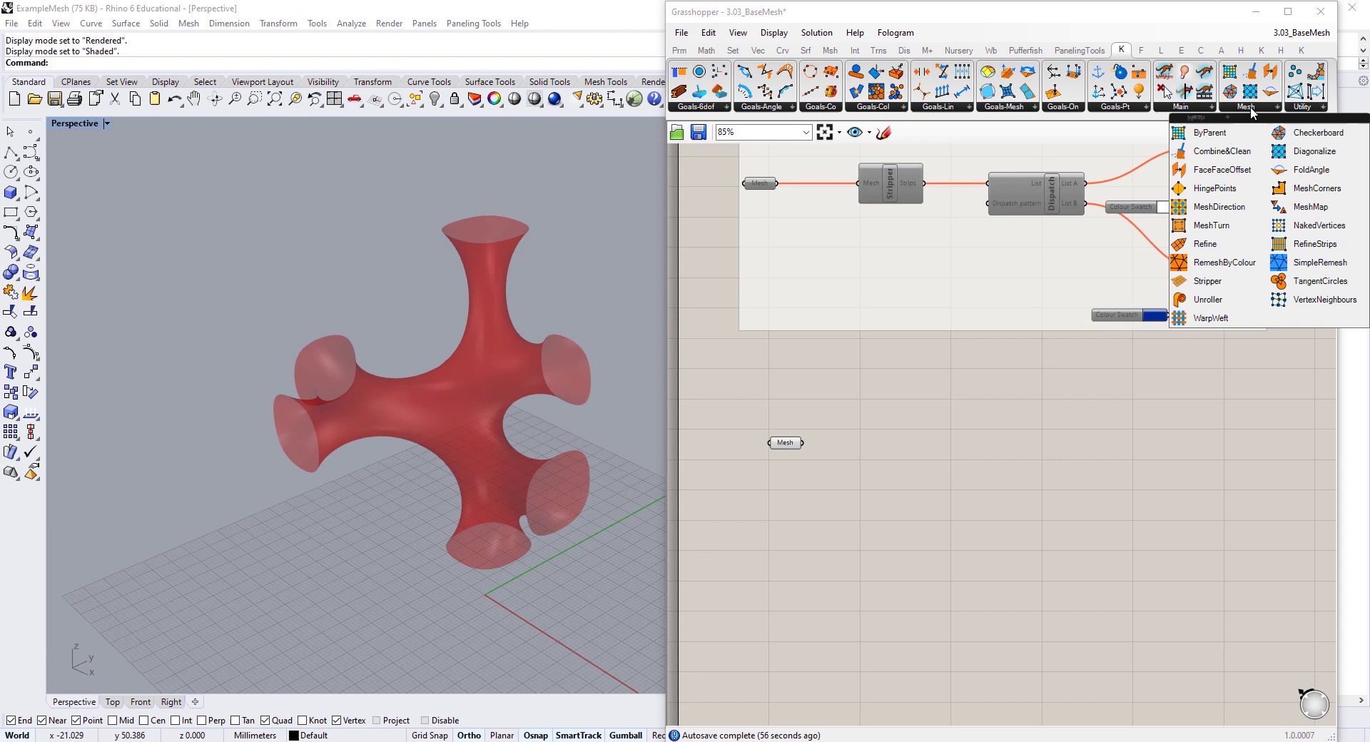
pyautogui.click(1302, 136)
pyautogui.click(885, 469)
pyautogui.moveTo(803, 443); pyautogui.dragTo(857, 529)
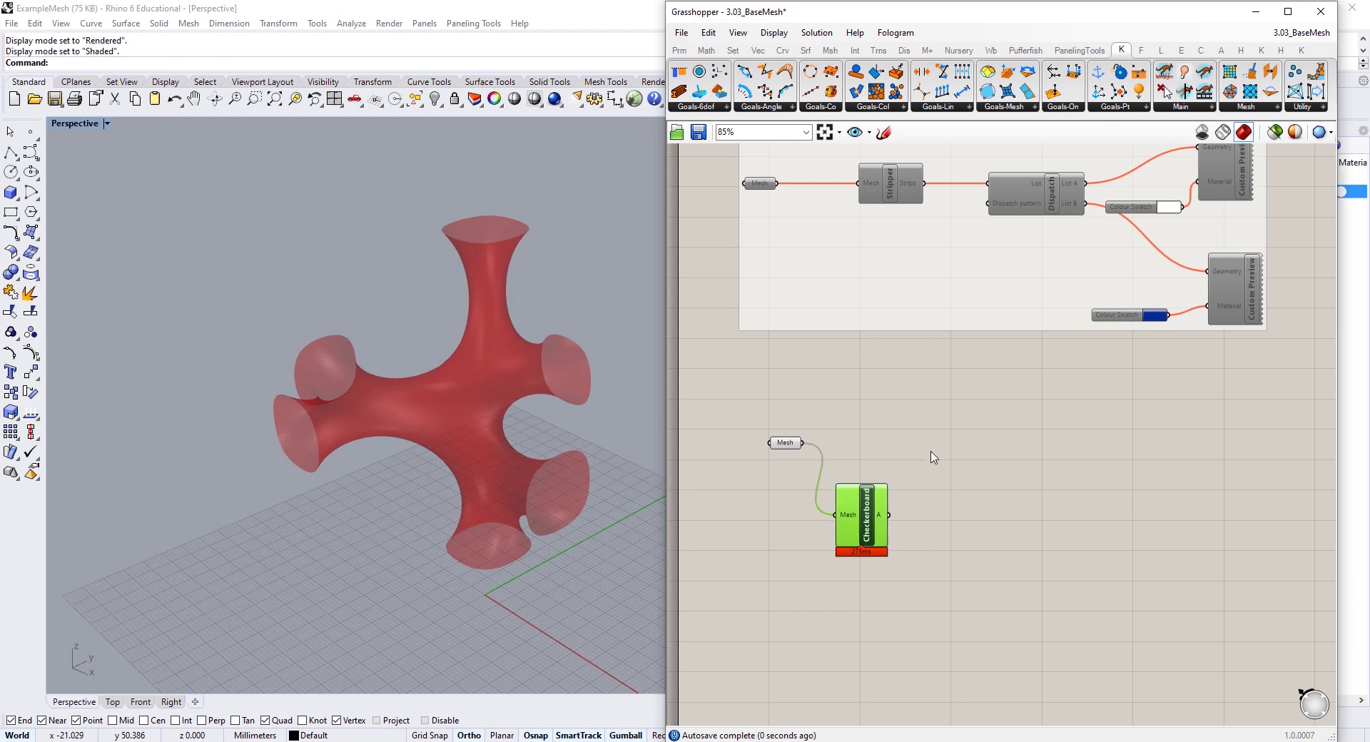
pyautogui.moveTo(886, 518)
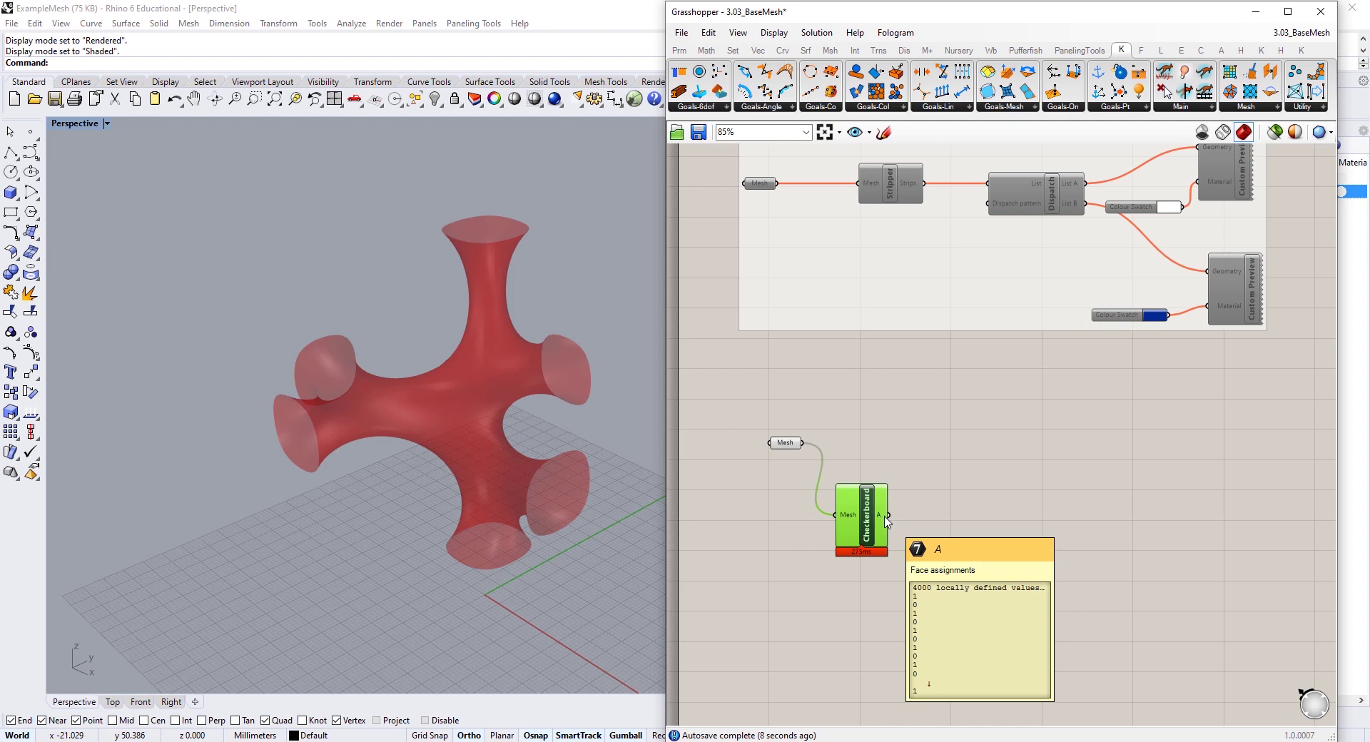
# - Try feeding the Checkerboard output A into a Boolean parameter, and delete that parameter again
pyautogui.doubleClick(953, 529)
pyautogui.write('boo')
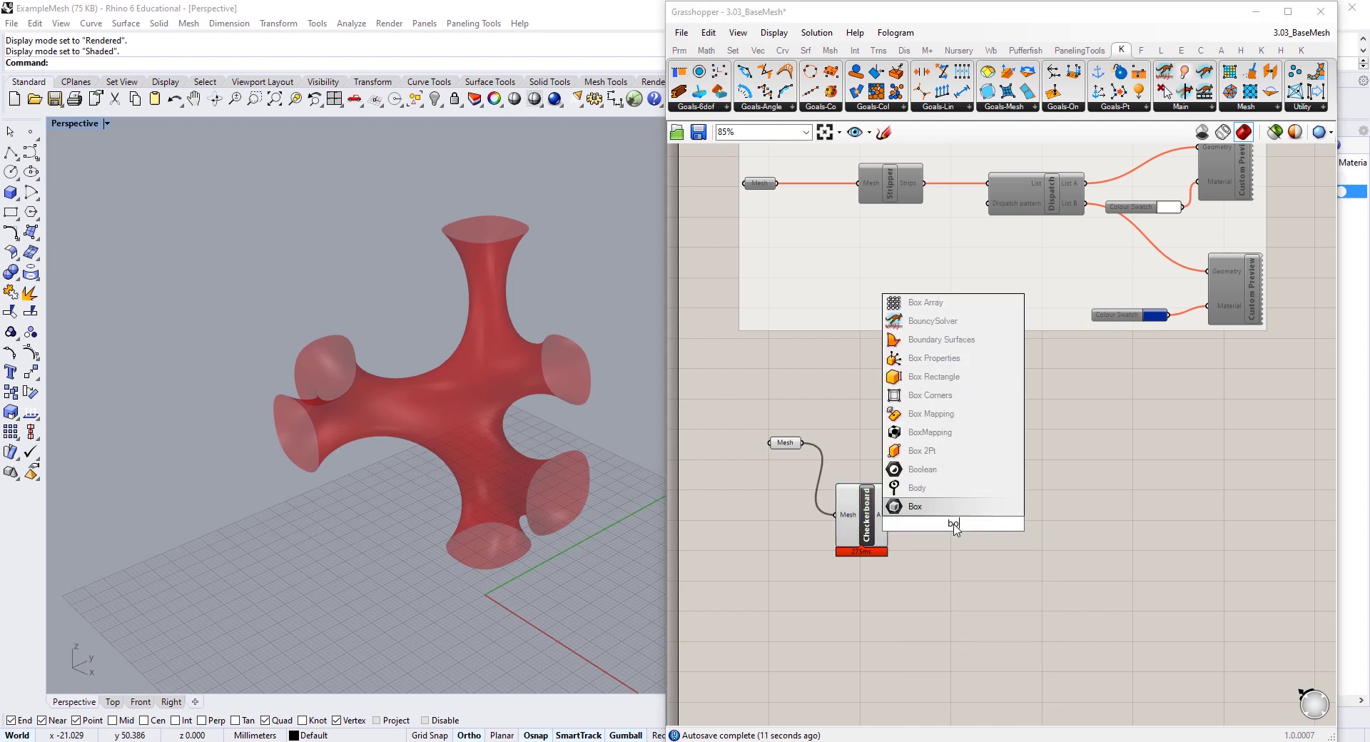
pyautogui.click(917, 505)
pyautogui.moveTo(888, 514); pyautogui.dragTo(936, 522)
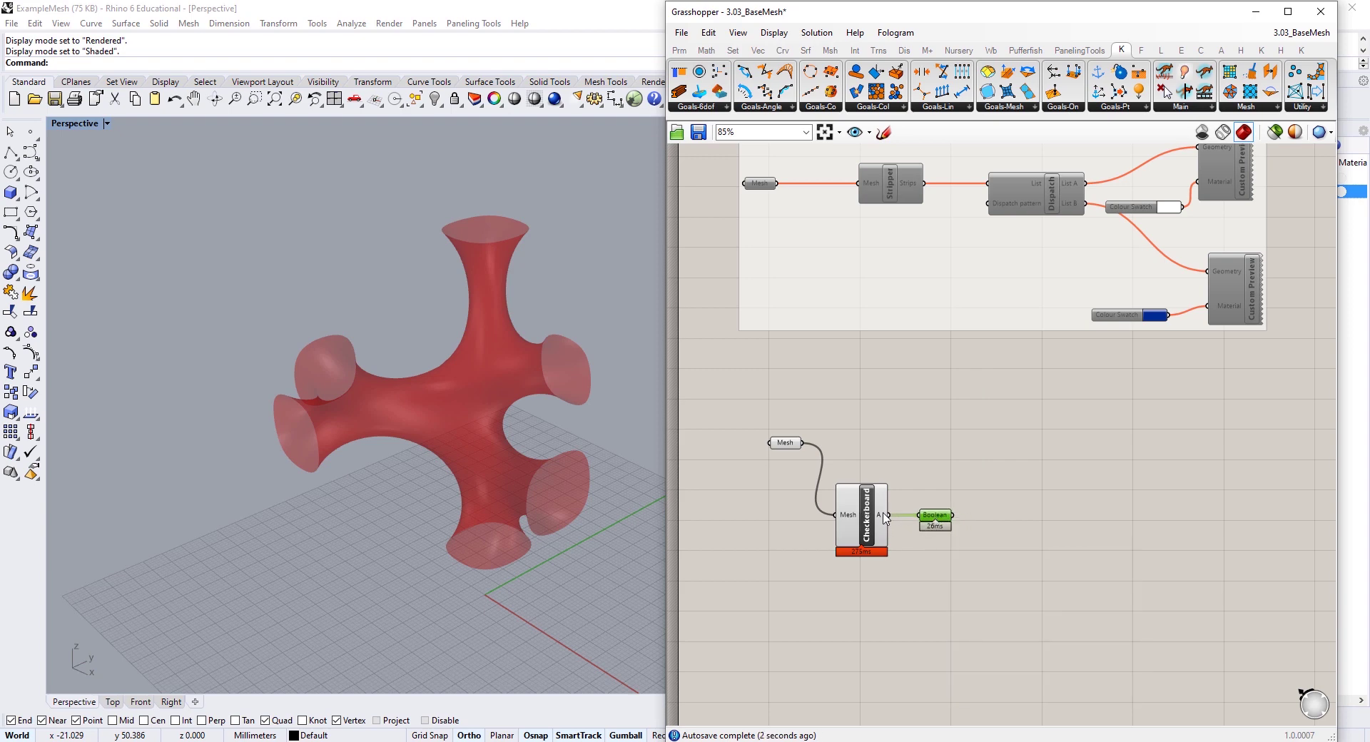
pyautogui.moveTo(884, 518)
pyautogui.press('Delete')
# - Add a Mesh Explode component above Checkerboard, connect the Mesh parameter to it, and space the components out
pyautogui.doubleClick(933, 471)
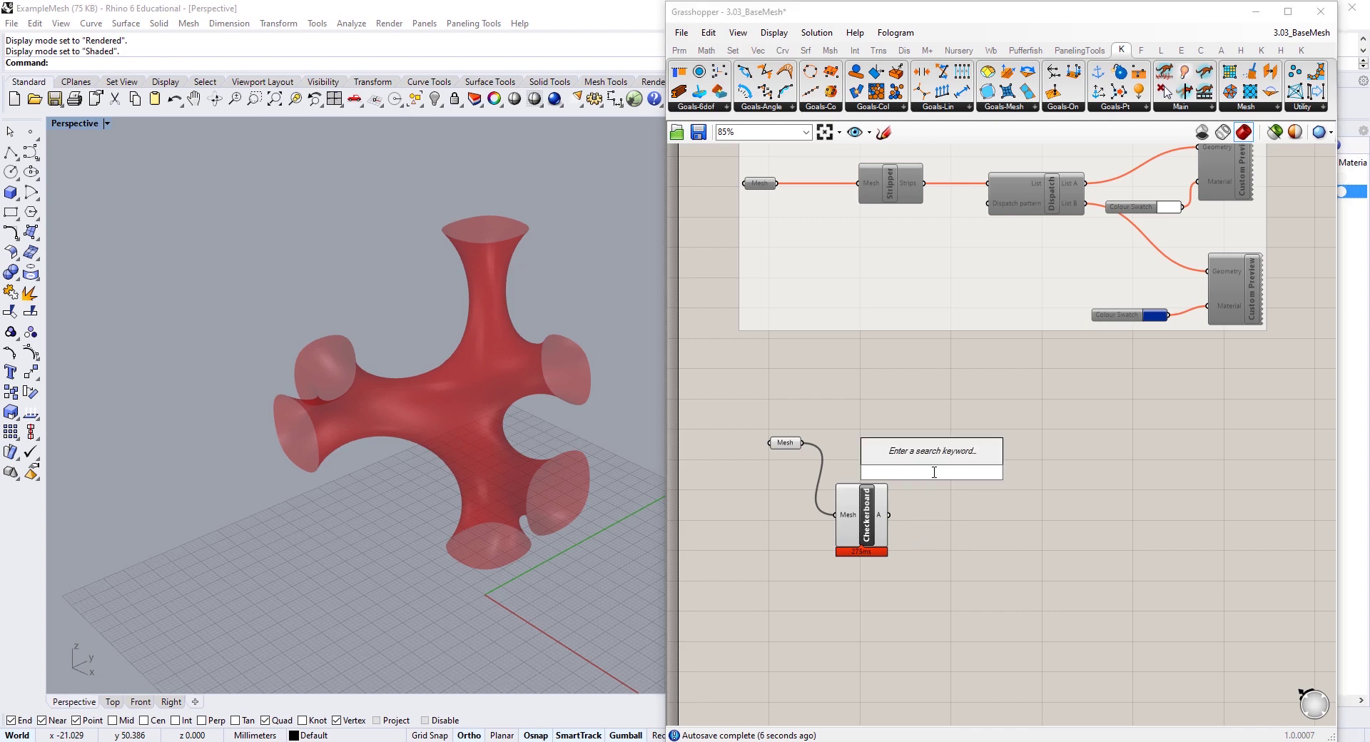
pyautogui.write('explo')
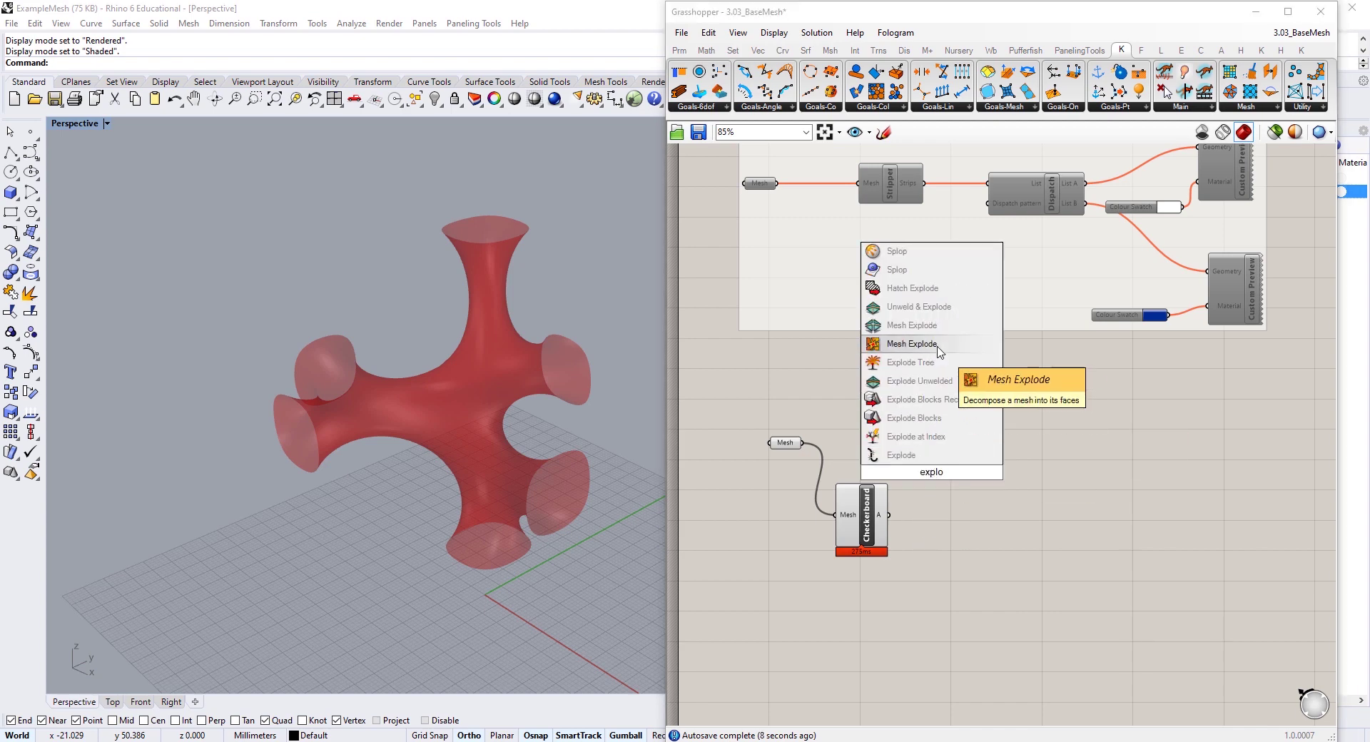
pyautogui.click(938, 351)
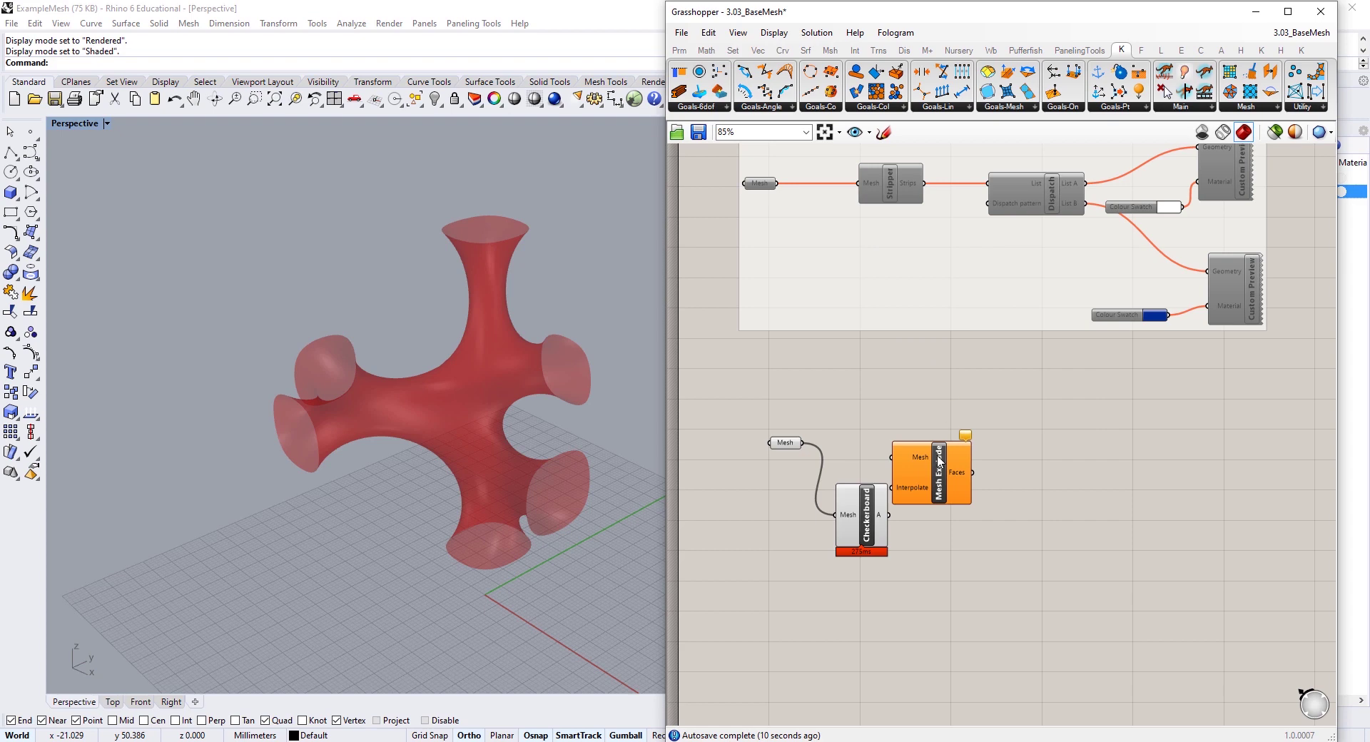
pyautogui.moveTo(920, 476); pyautogui.dragTo(920, 400)
pyautogui.moveTo(804, 447); pyautogui.dragTo(880, 386)
pyautogui.moveTo(785, 443); pyautogui.dragTo(753, 441)
pyautogui.moveTo(871, 513); pyautogui.dragTo(921, 518)
pyautogui.click(1018, 519)
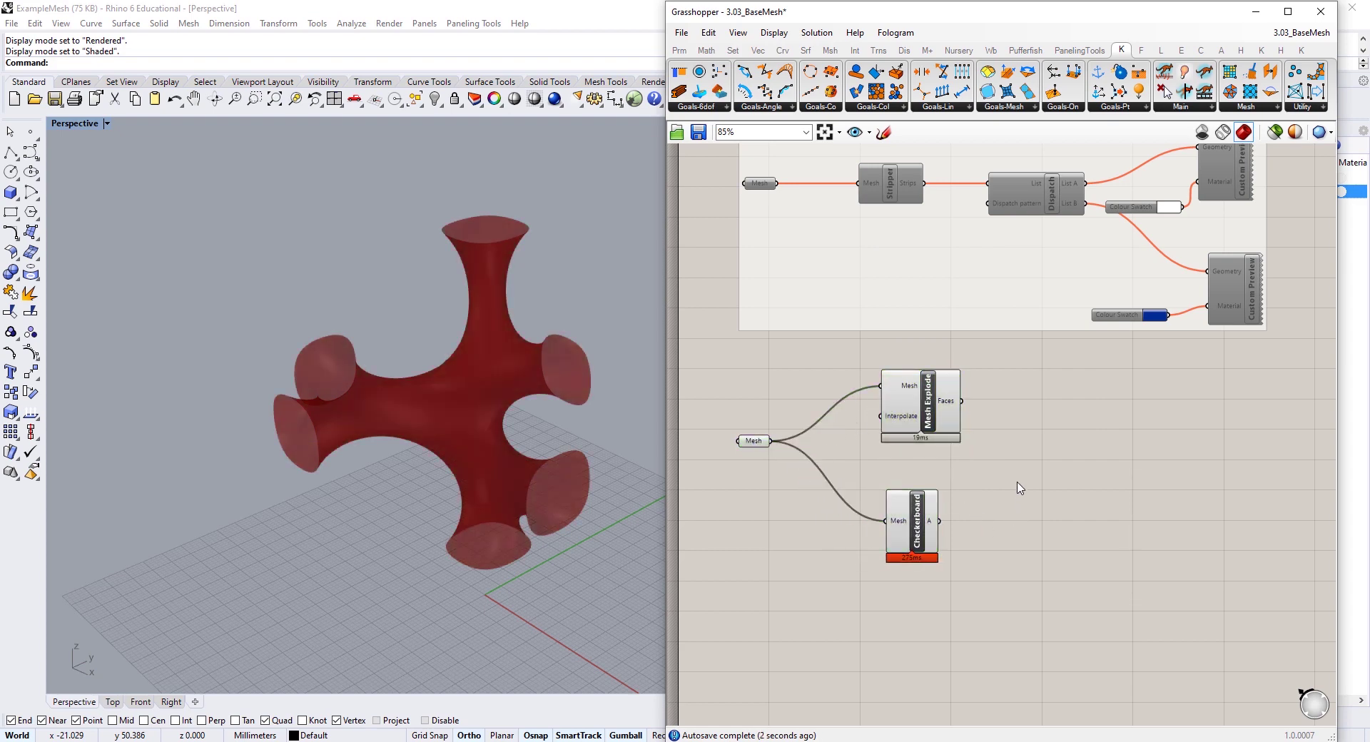
# - Add a Dispatch component with Mesh Explode's Faces as List and Checkerboard's output A as Dispatch pattern
pyautogui.doubleClick(1020, 486)
pyautogui.write('disp')
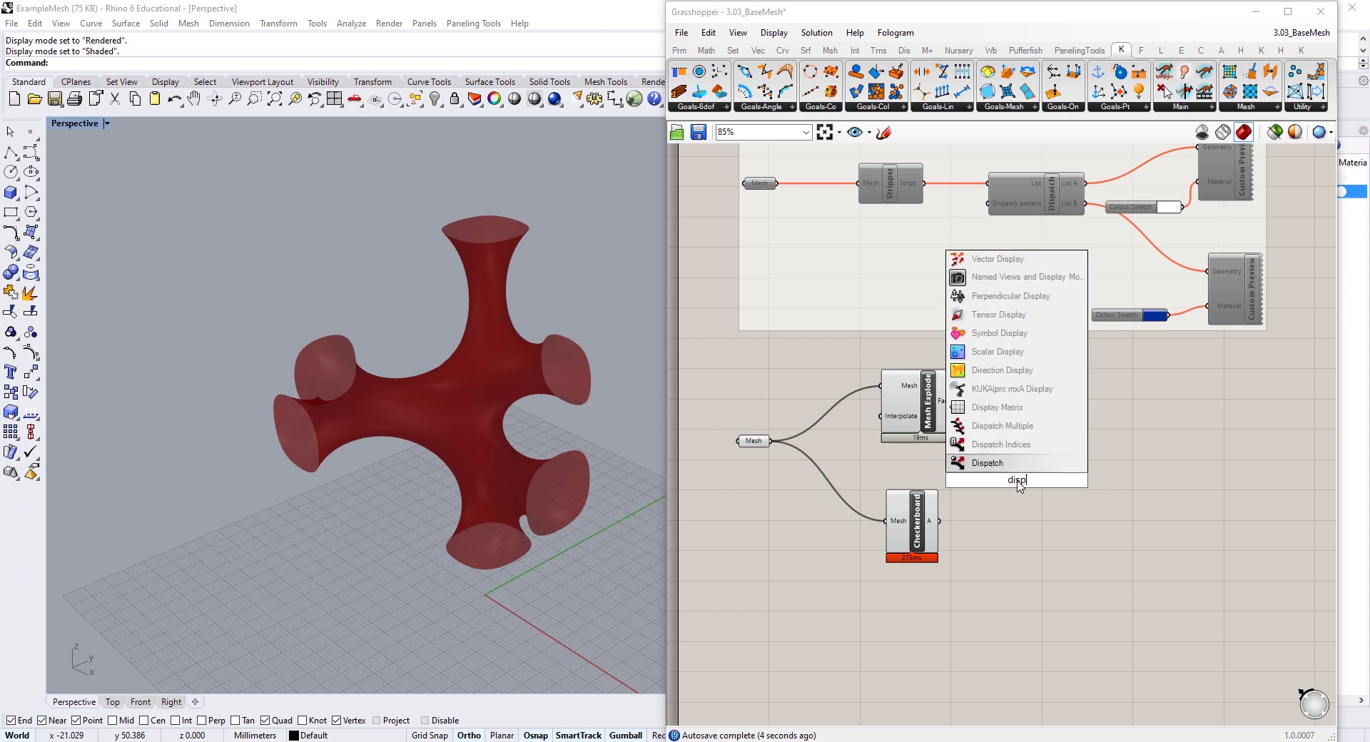
pyautogui.click(962, 467)
pyautogui.moveTo(952, 404); pyautogui.dragTo(1098, 469)
pyautogui.moveTo(931, 531)
pyautogui.mouseDown()
pyautogui.moveTo(1020, 479)
pyautogui.moveTo(920, 526)
pyautogui.mouseUp()
# - Duplicate the two Custom Previews with their Colour Swatches beside the new Dispatch and connect List A and List B to their Geometry inputs
pyautogui.moveTo(1172, 345); pyautogui.dragTo(1033, 473, button='right')
pyautogui.moveTo(1229, 503); pyautogui.dragTo(1224, 498)
pyautogui.keyDown('alt'); pyautogui.moveTo(1103, 417); pyautogui.dragTo(1121, 709); pyautogui.keyUp('alt')
pyautogui.moveTo(1053, 506); pyautogui.dragTo(1040, 299, button='right')
pyautogui.click(1011, 437)
pyautogui.moveTo(968, 380); pyautogui.dragTo(1072, 483)
# - Enable the duplicated Custom Previews and Colour Swatches
pyautogui.moveTo(1214, 317); pyautogui.dragTo(975, 579)
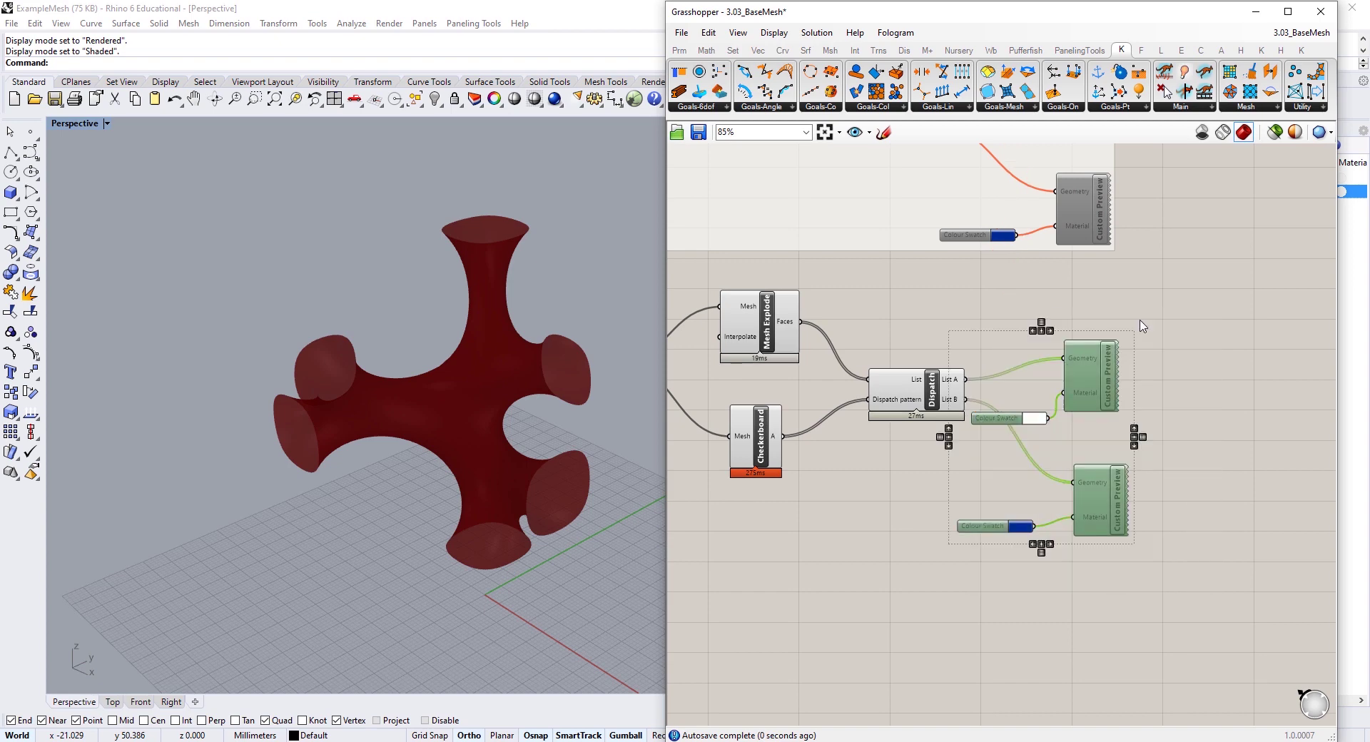
pyautogui.middleClick(1164, 318)
pyautogui.click(1206, 358)
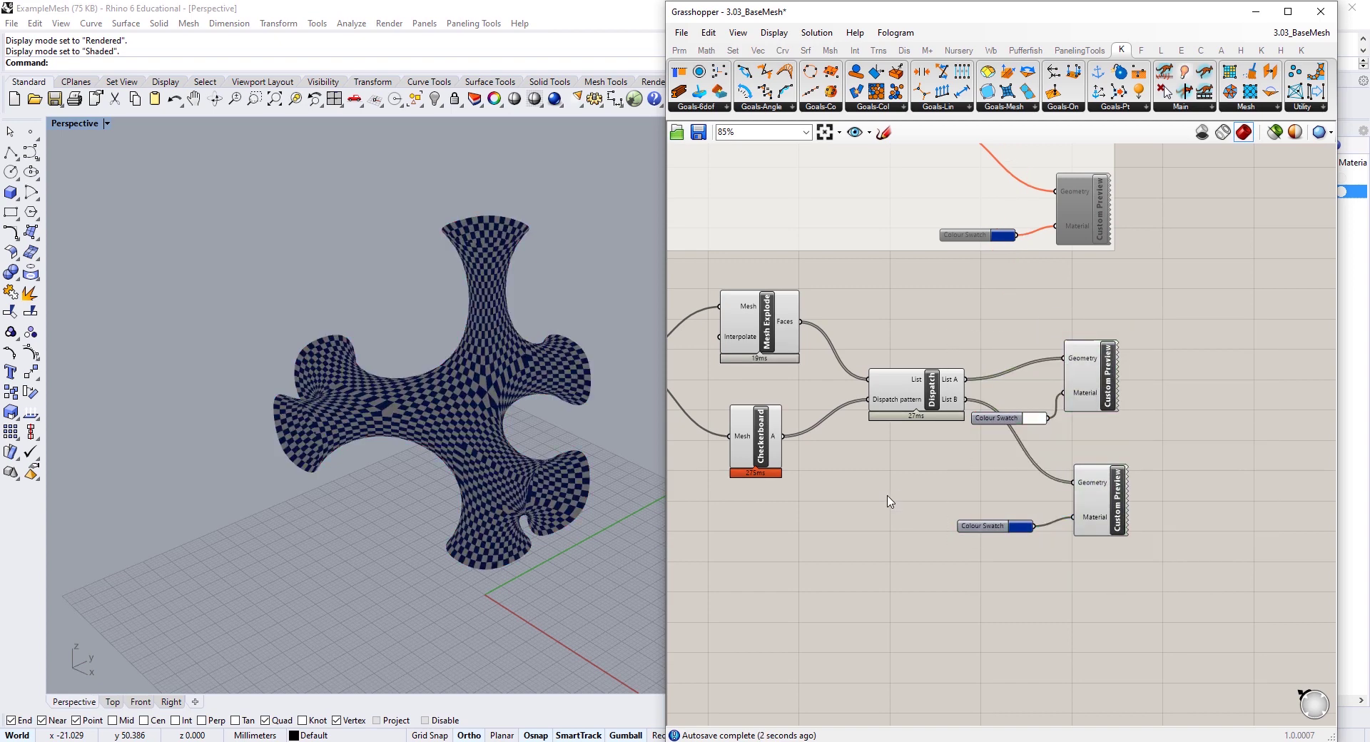
# - Turn off the preview of the Mesh, Mesh Explode, Checkerboard and Dispatch components together
pyautogui.moveTo(754, 374); pyautogui.dragTo(877, 428, button='right')
pyautogui.moveTo(1015, 590); pyautogui.dragTo(695, 332)
pyautogui.rightClick(754, 329)
pyautogui.click(792, 353)
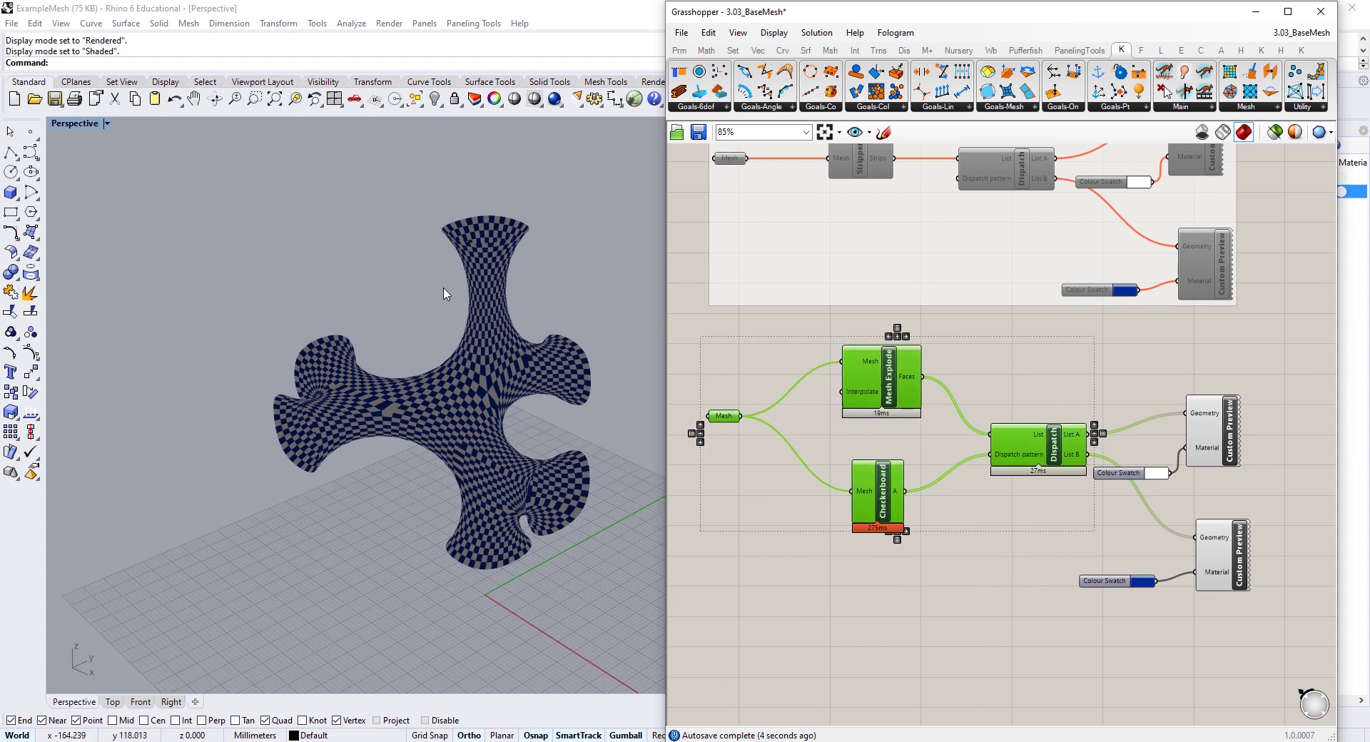
# - Set the Perspective viewport to Rendered display mode and examine the checkerboard mesh from several angles
pyautogui.moveTo(449, 297); pyautogui.dragTo(417, 240, button='right')
pyautogui.click(61, 23)
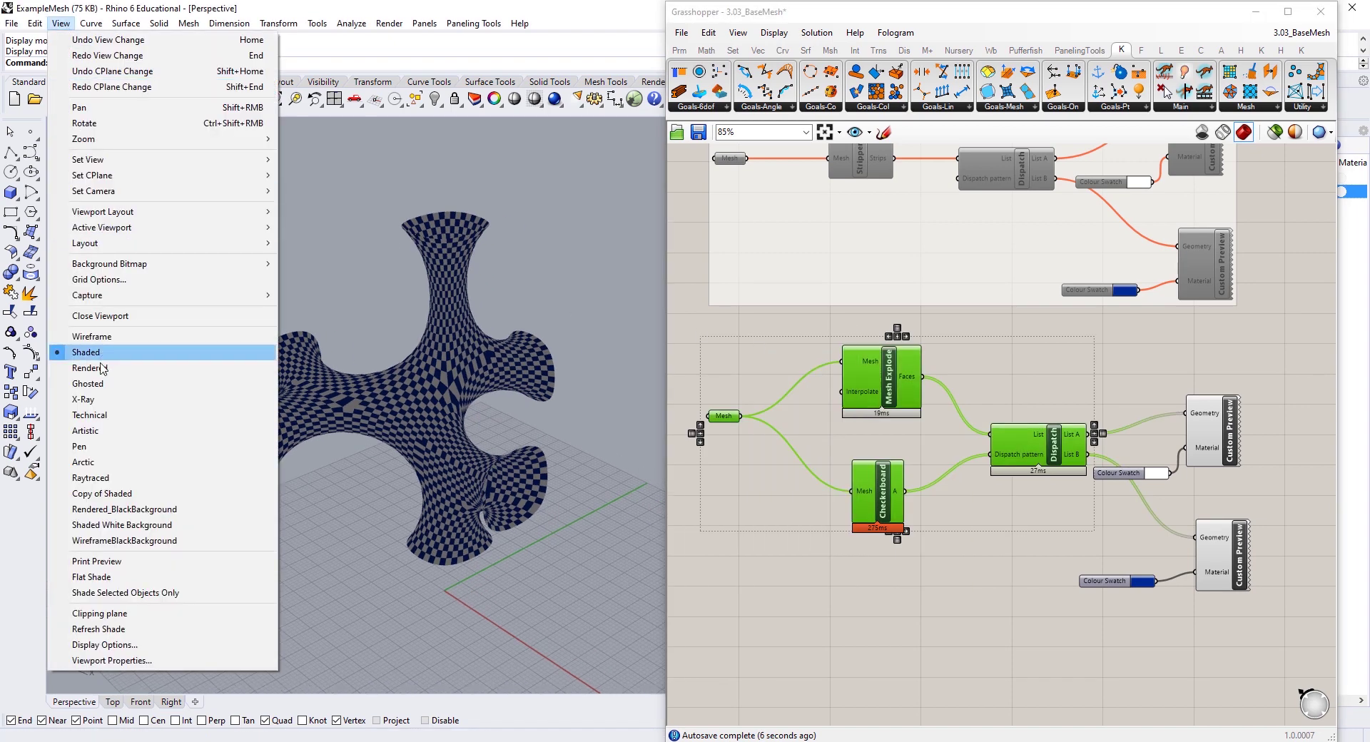
pyautogui.click(90, 367)
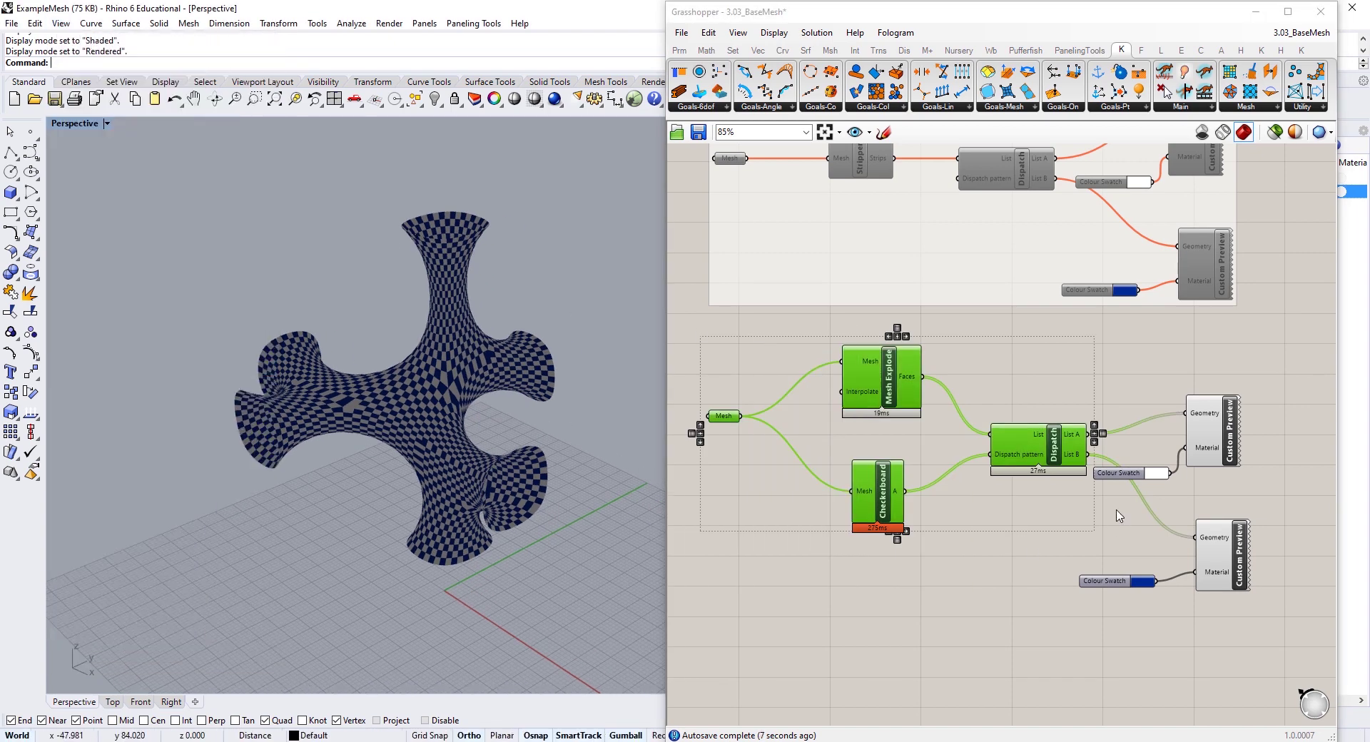
pyautogui.click(1097, 567)
pyautogui.click(515, 452)
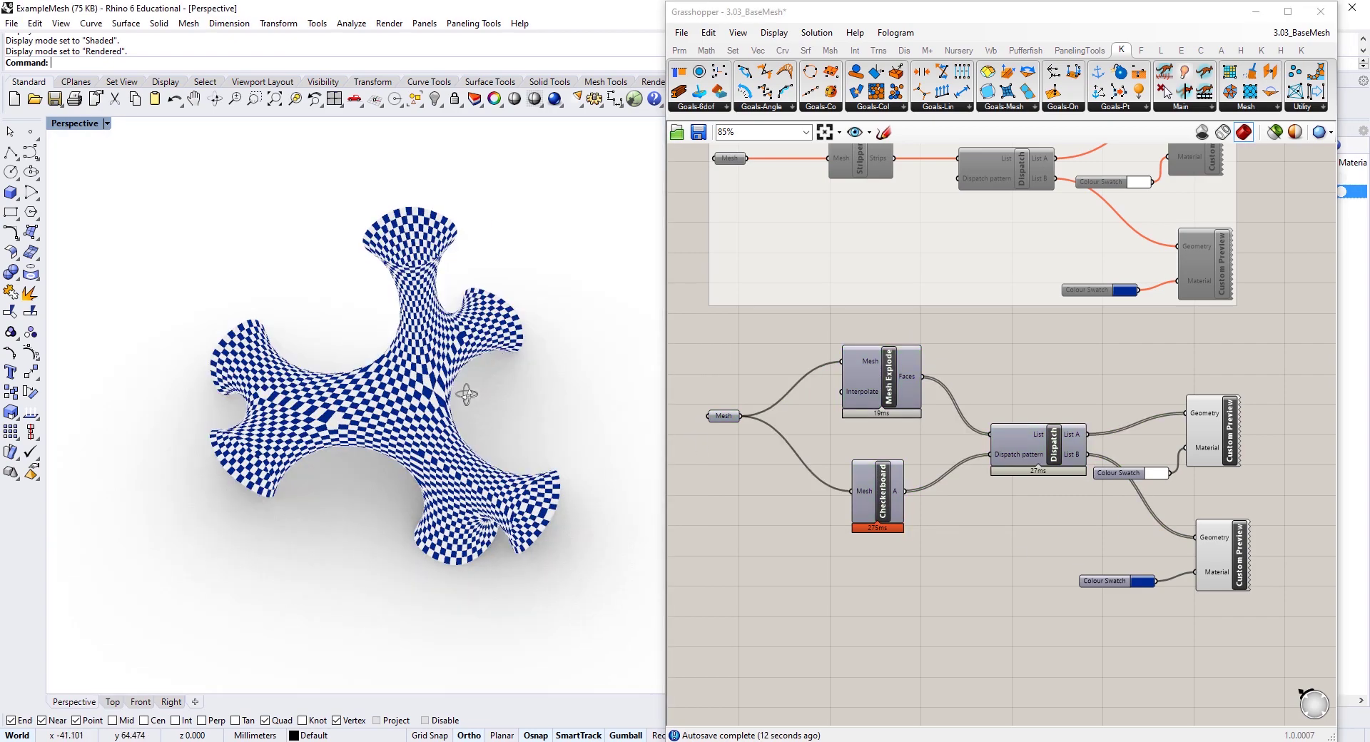
pyautogui.moveTo(465, 397); pyautogui.dragTo(461, 365, button='right')
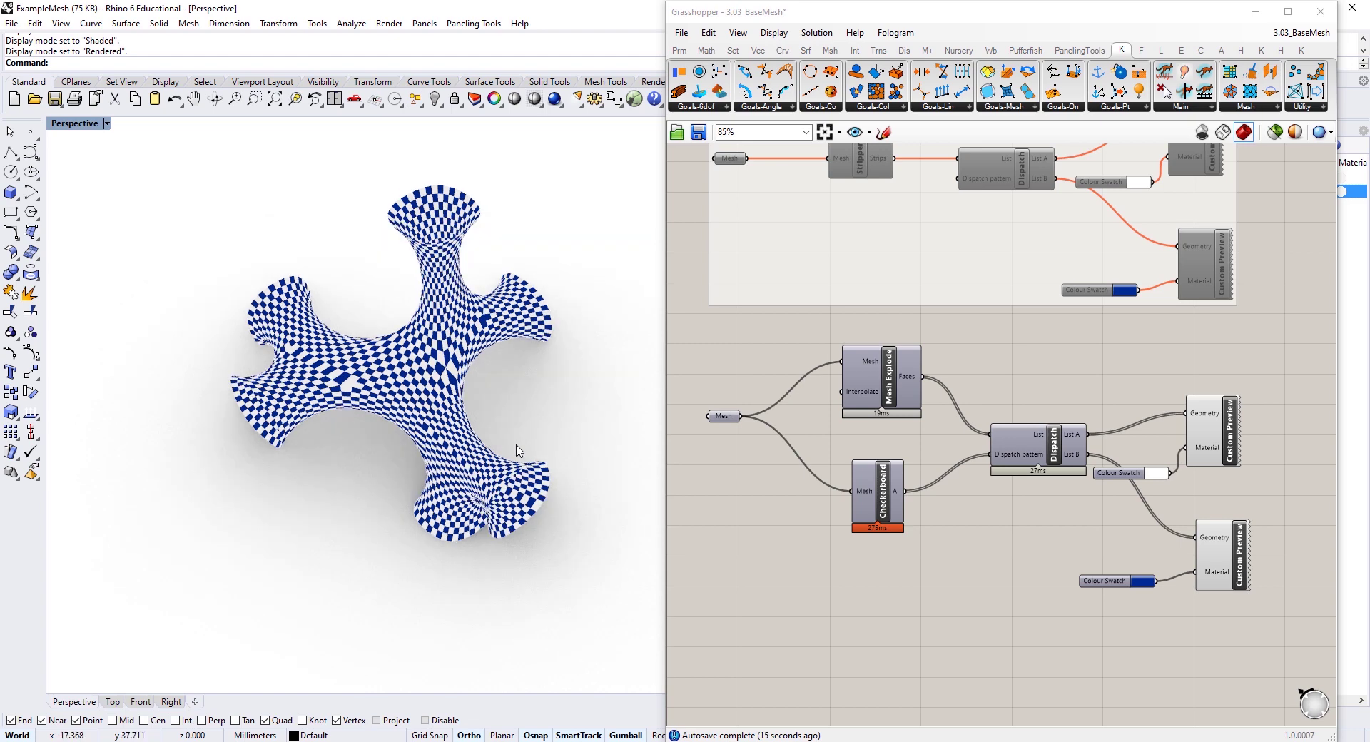
pyautogui.moveTo(508, 433); pyautogui.dragTo(511, 393, button='right')
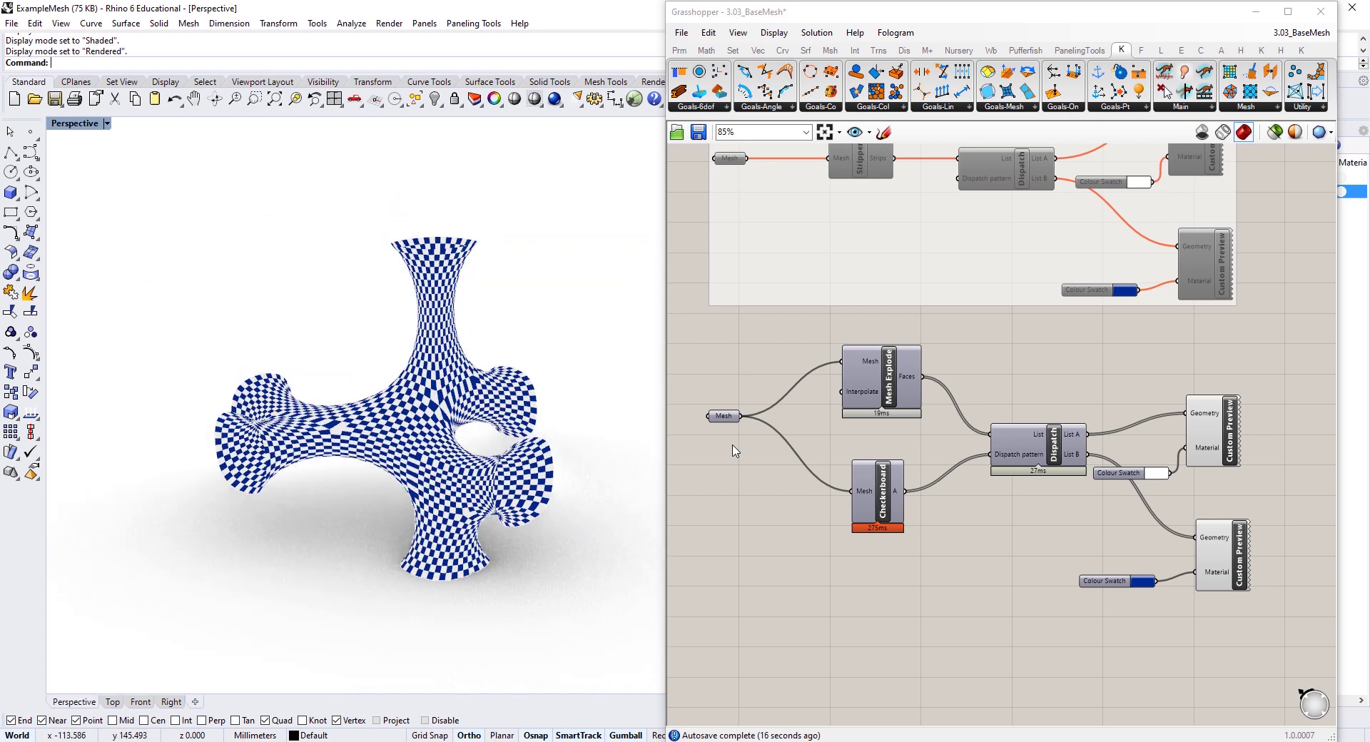
# - Group all the components of the checkerboard definition
pyautogui.moveTo(1299, 344); pyautogui.dragTo(707, 692)
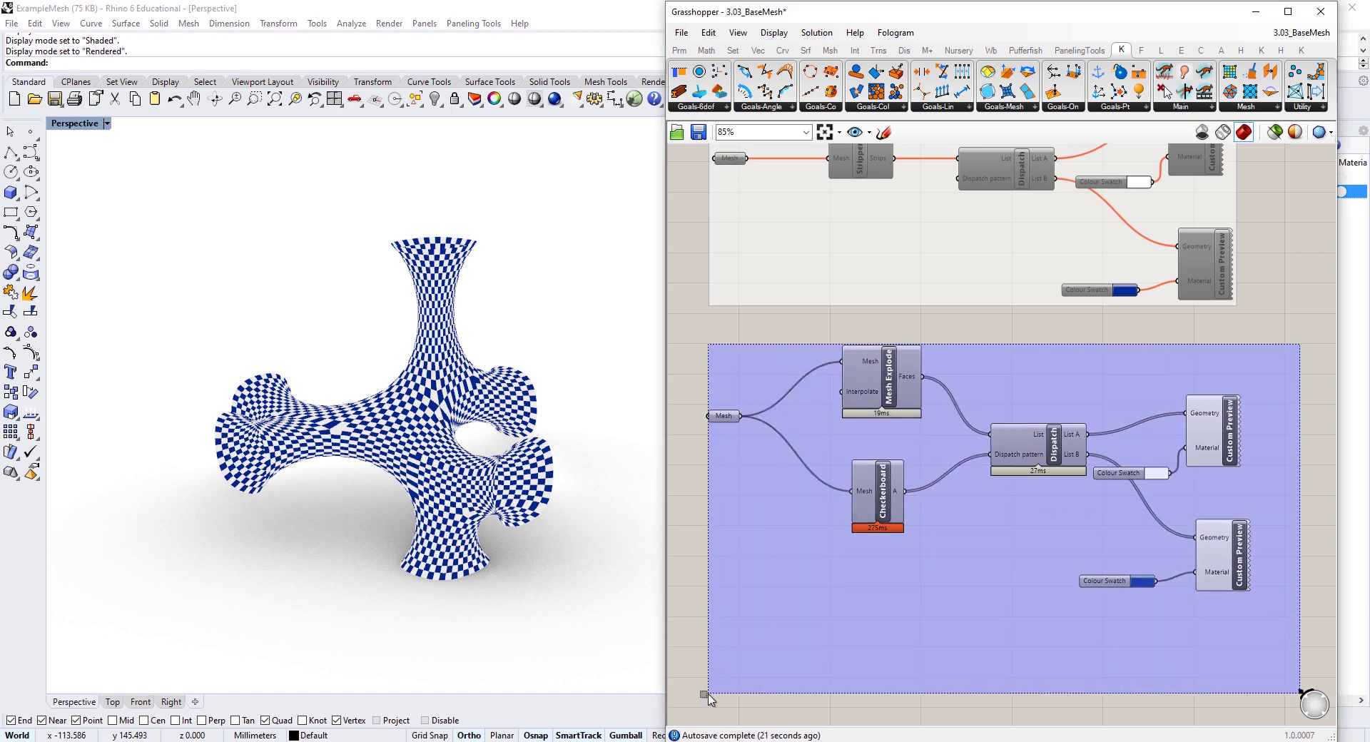
pyautogui.moveTo(809, 515); pyautogui.dragTo(807, 513)
pyautogui.rightClick(757, 521)
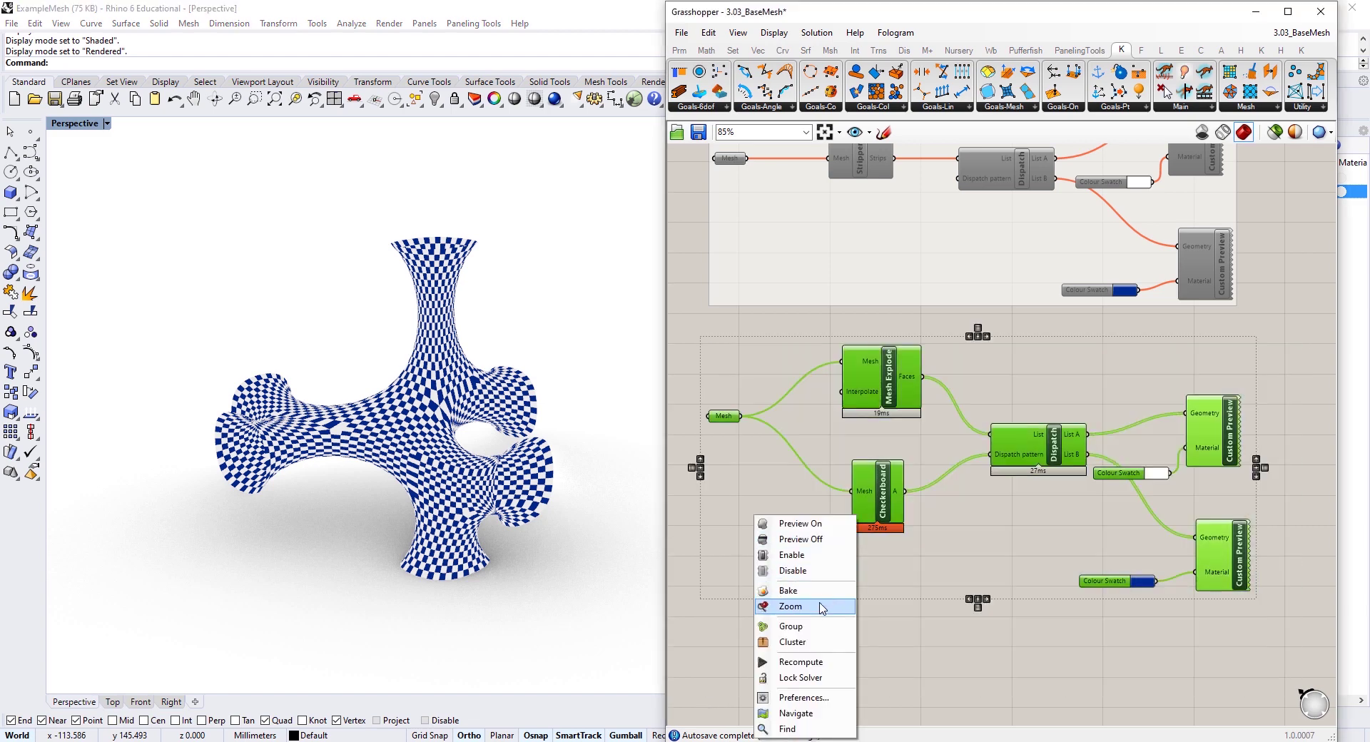
pyautogui.click(799, 627)
# - Name the checkerboard definition's group "Checkerboard"
pyautogui.rightClick(998, 364)
pyautogui.click(1080, 369)
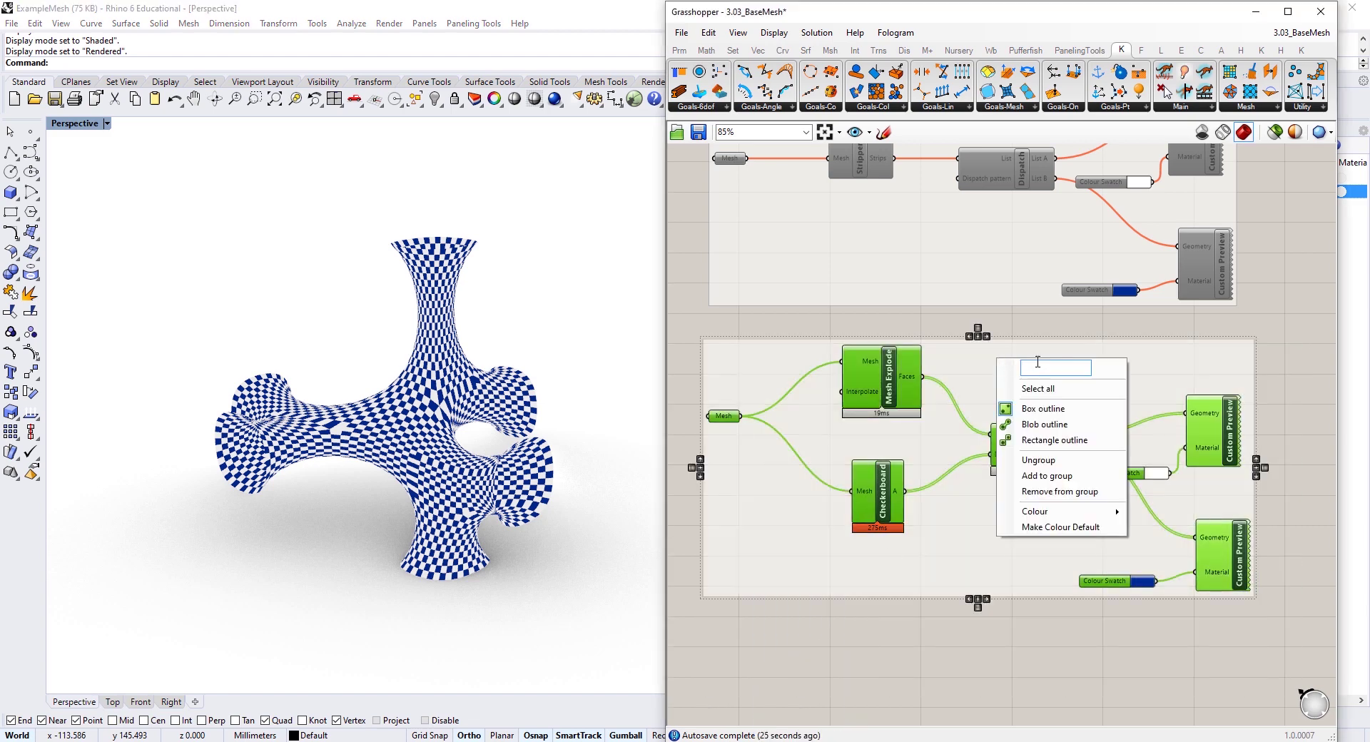
pyautogui.press('capslock')
pyautogui.write('C')
pyautogui.press('capslock')
pyautogui.write('heckerboard')
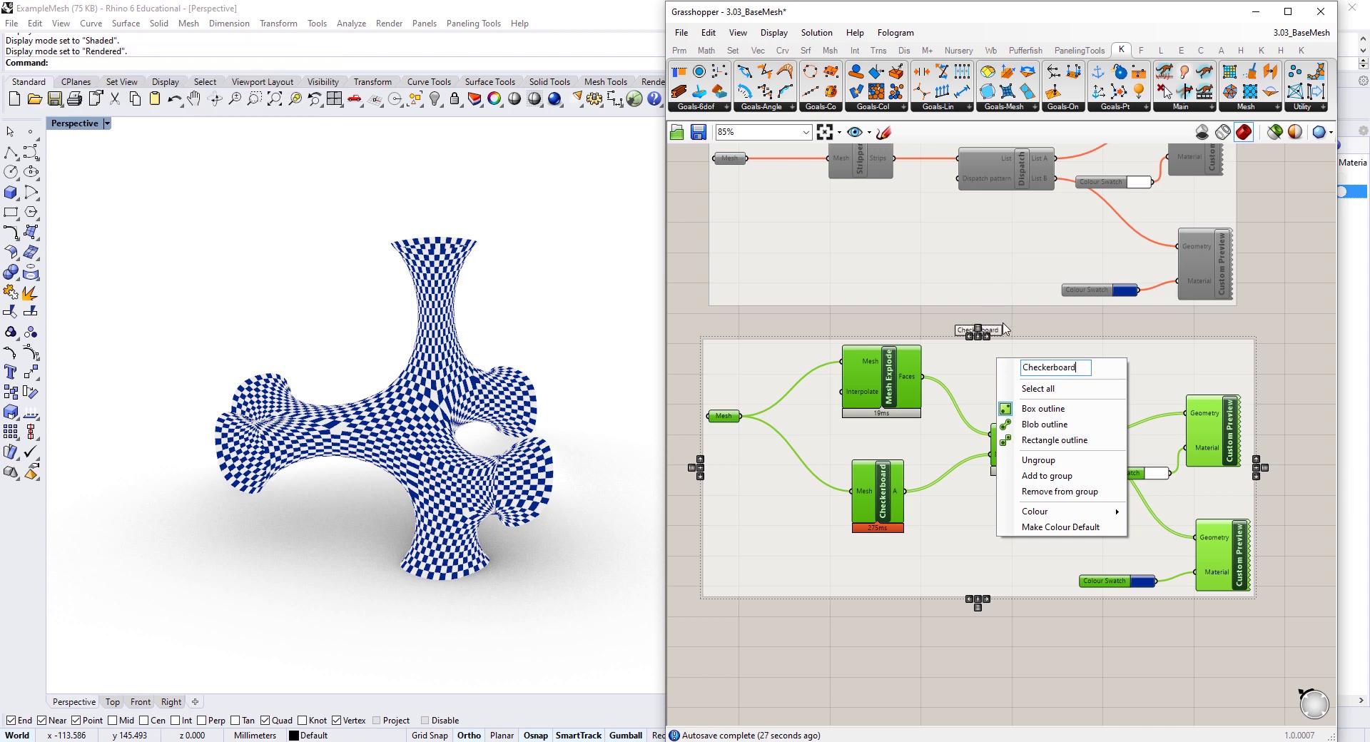
pyautogui.press('Return')
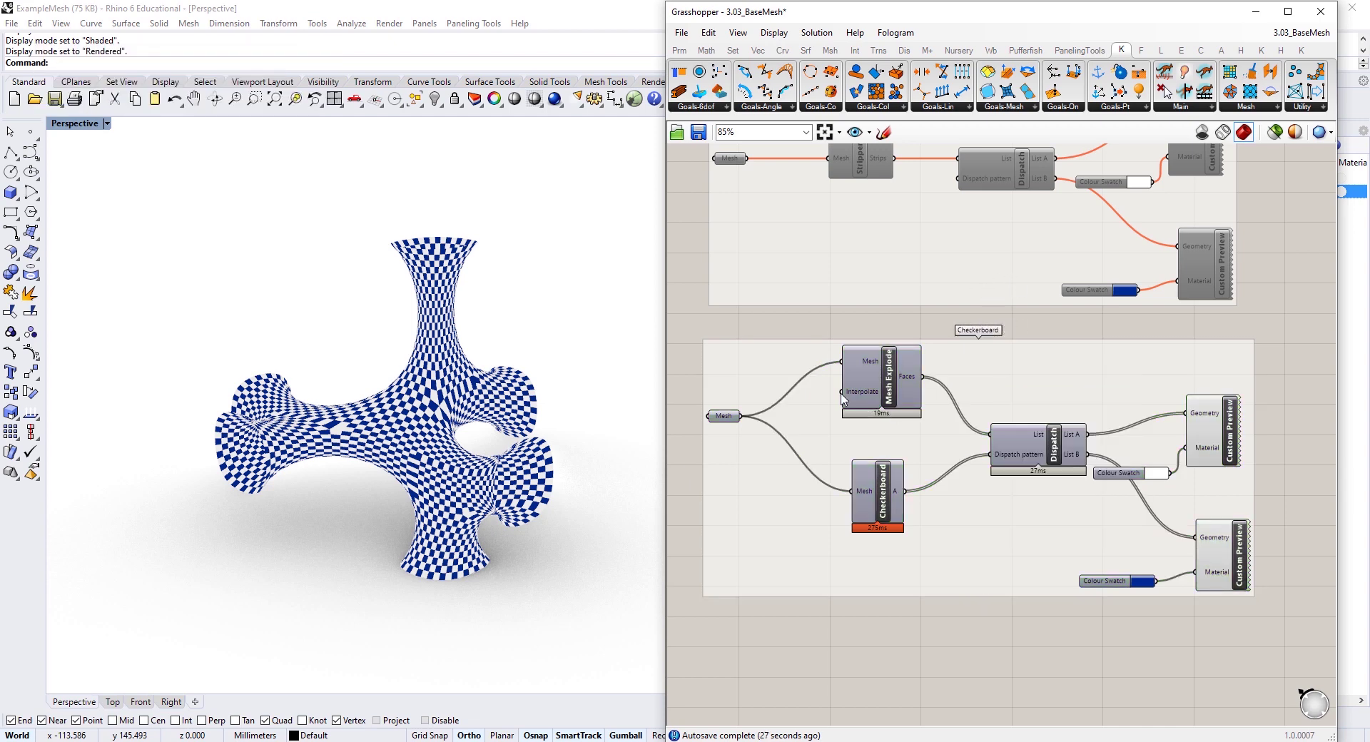
# - Copy the Mesh parameter from the Checkerboard group and paste it below the group
pyautogui.moveTo(841, 393); pyautogui.dragTo(899, 374, button='right')
pyautogui.click(783, 398)
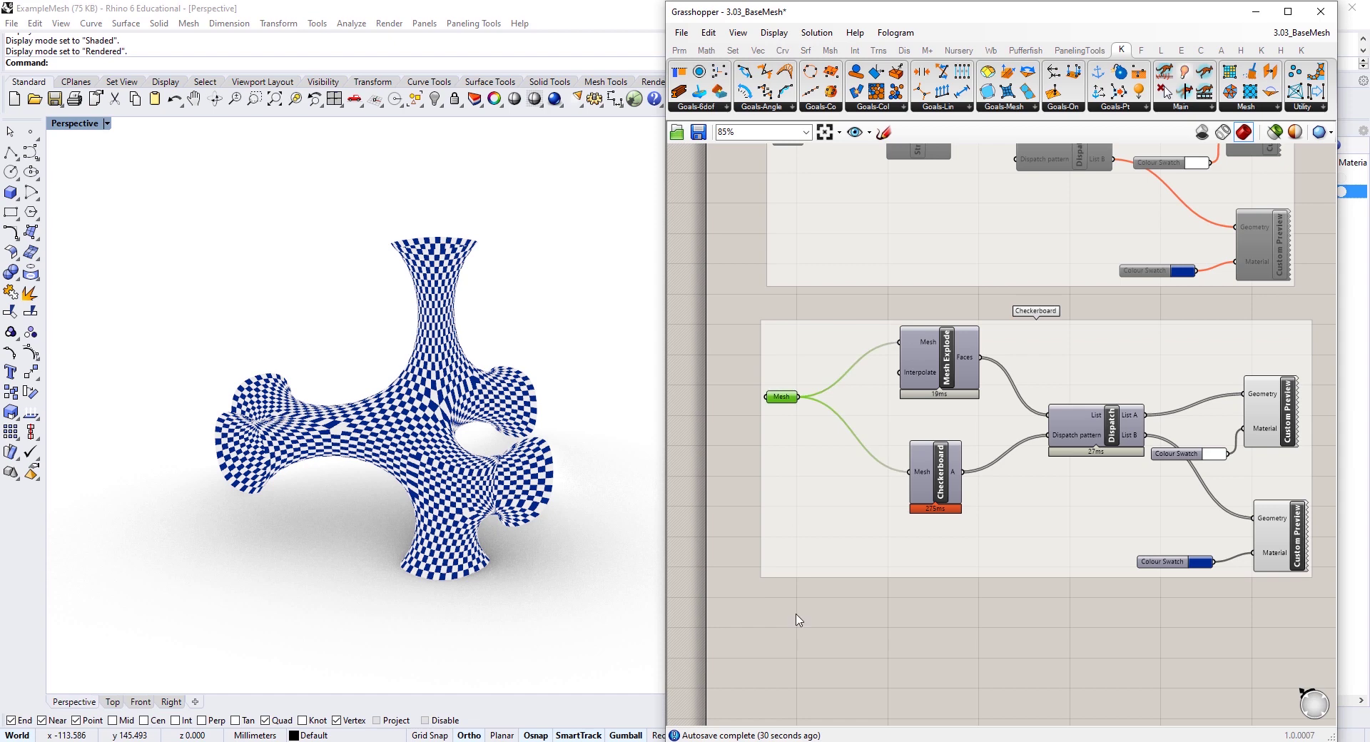
pyautogui.hotkey('ctrl', 'c')
pyautogui.hotkey('ctrl', 'v')
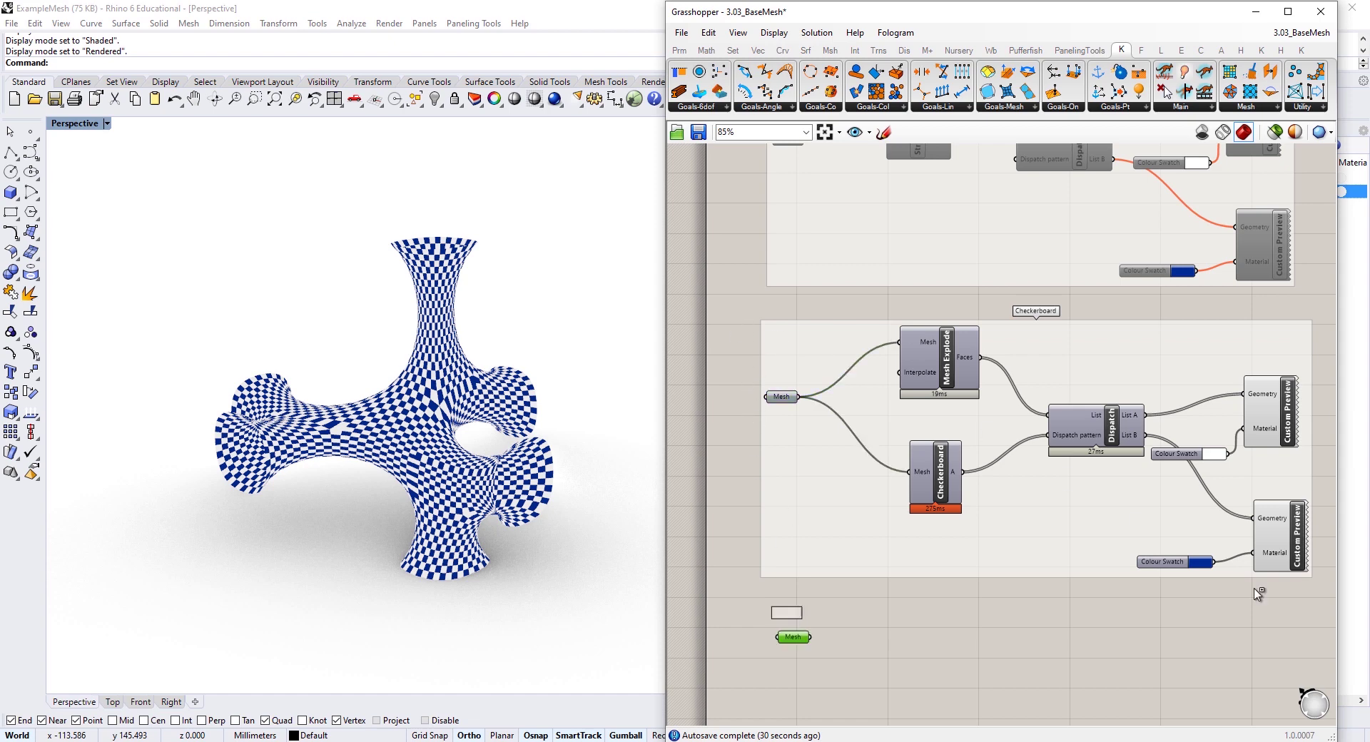
# - Disable all the components of the Checkerboard group
pyautogui.click(1314, 593)
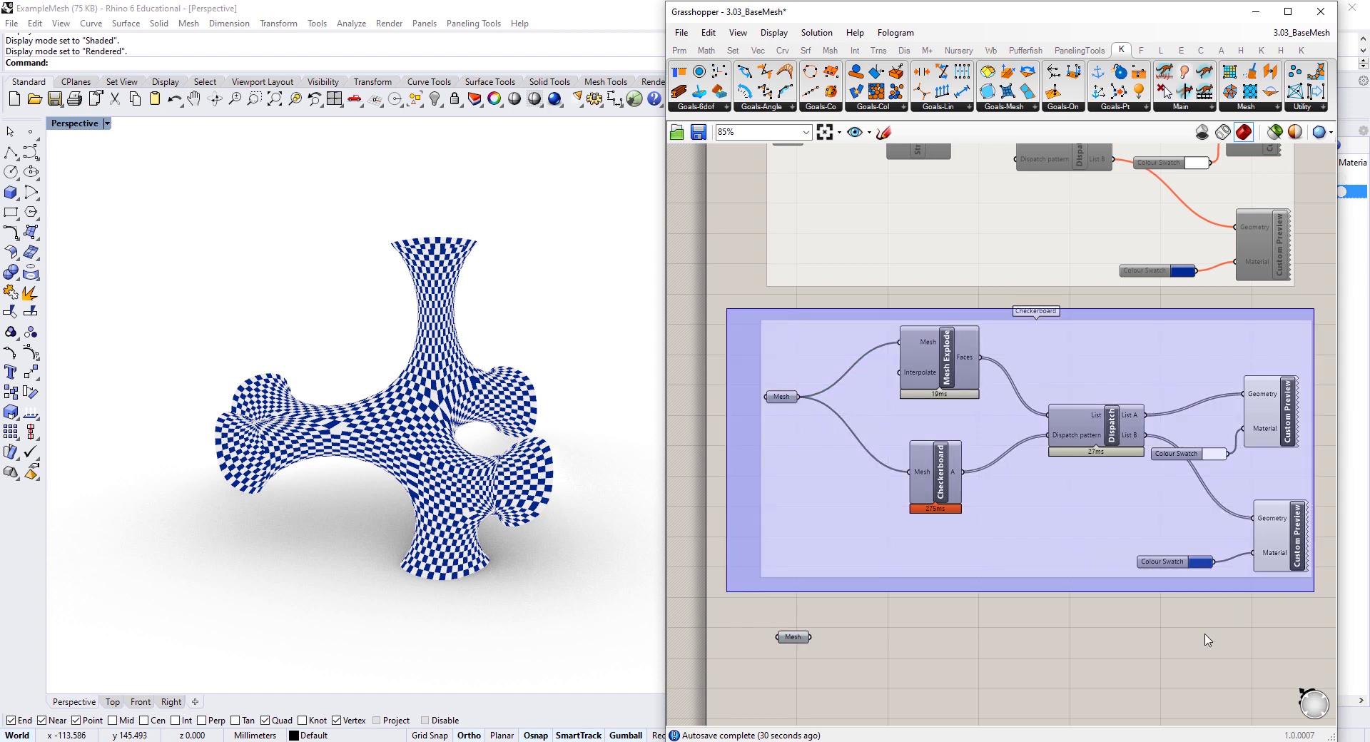
pyautogui.rightClick(1100, 518)
pyautogui.click(1148, 582)
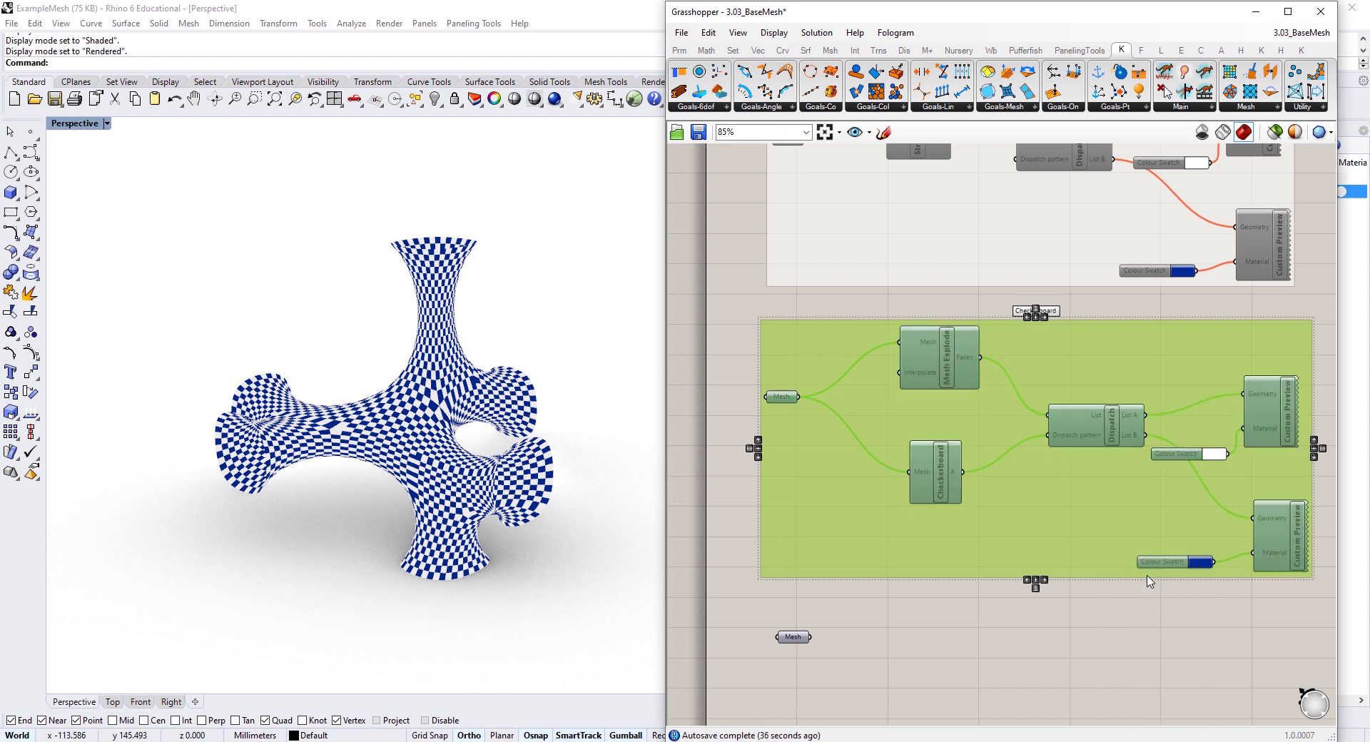
# - Switch the Perspective viewport to Shaded display mode
pyautogui.click(92, 23)
pyautogui.moveTo(60, 23)
pyautogui.click(159, 352)
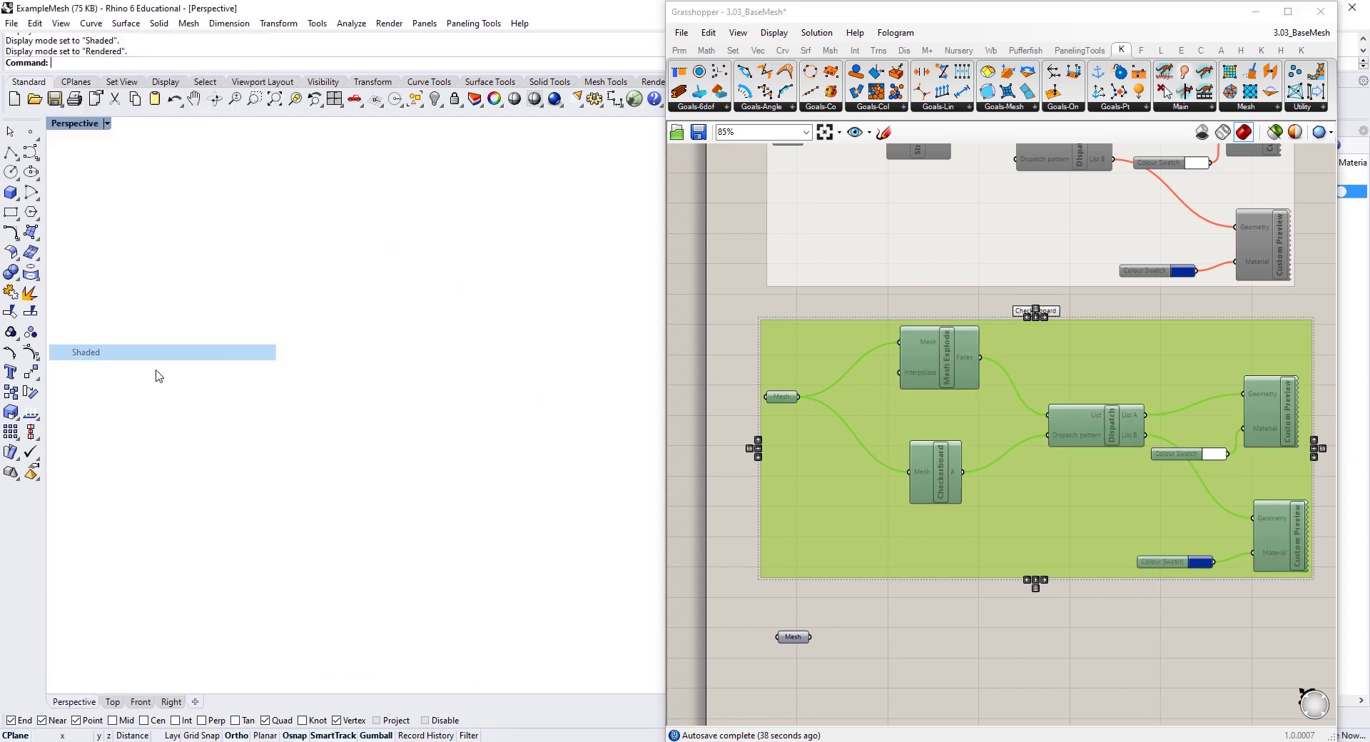
# - Turn on the preview of the Mesh parameter pasted below the Checkerboard group and view the mesh from another angle
pyautogui.moveTo(883, 467); pyautogui.dragTo(837, 255, button='right')
pyautogui.moveTo(732, 426)
pyautogui.mouseDown()
pyautogui.moveTo(729, 488)
pyautogui.moveTo(756, 489)
pyautogui.mouseUp()
pyautogui.rightClick(745, 489)
pyautogui.click(876, 496)
pyautogui.click(876, 495)
pyautogui.click(691, 459)
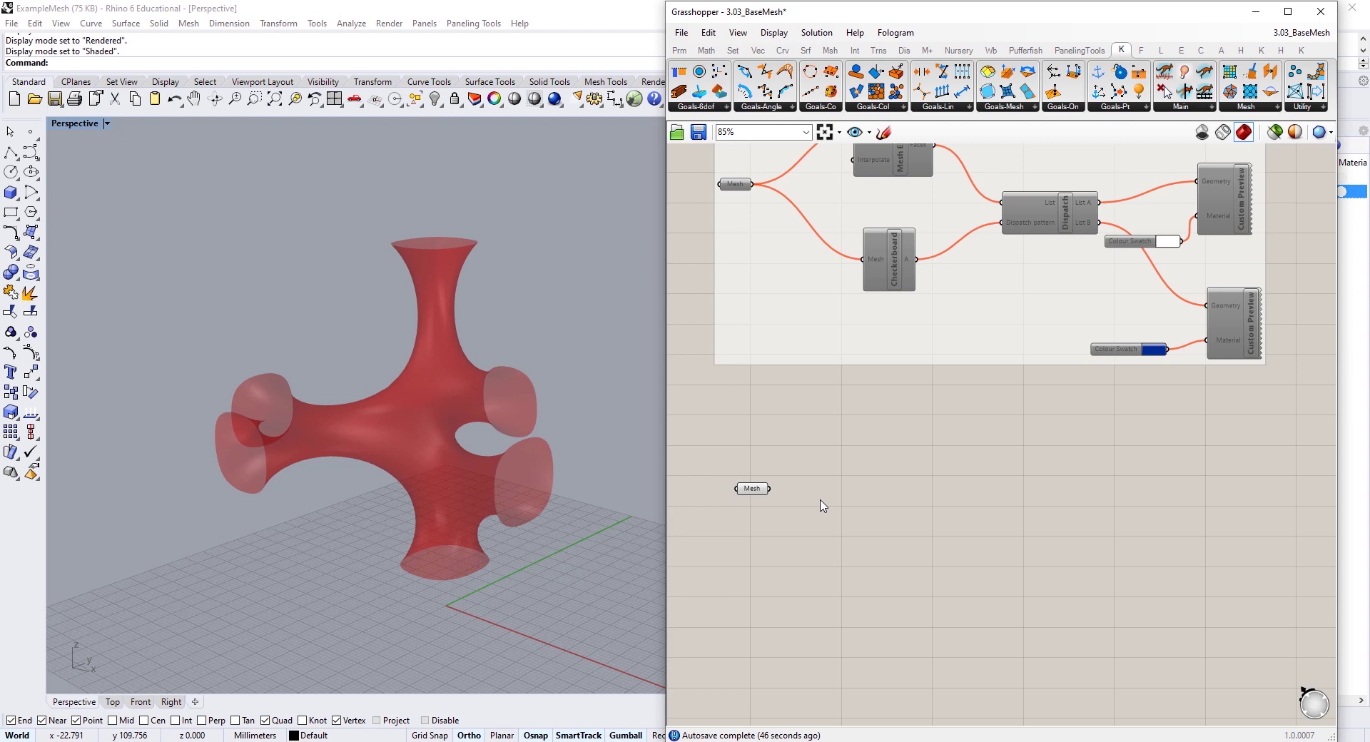
pyautogui.moveTo(327, 489); pyautogui.dragTo(357, 492, button='right')
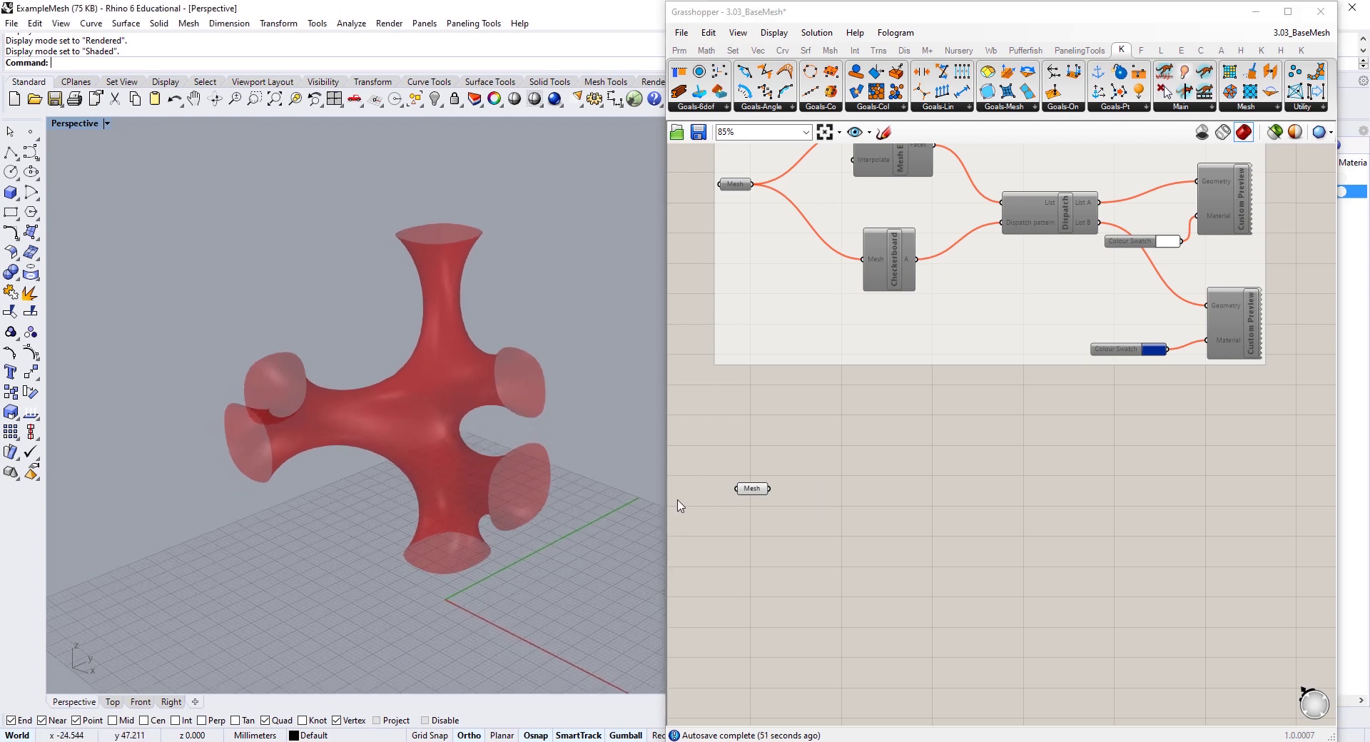
# - Add a Kangaroo WarpWeft component beside the pasted Mesh parameter and feed the mesh into it
pyautogui.click(1277, 106)
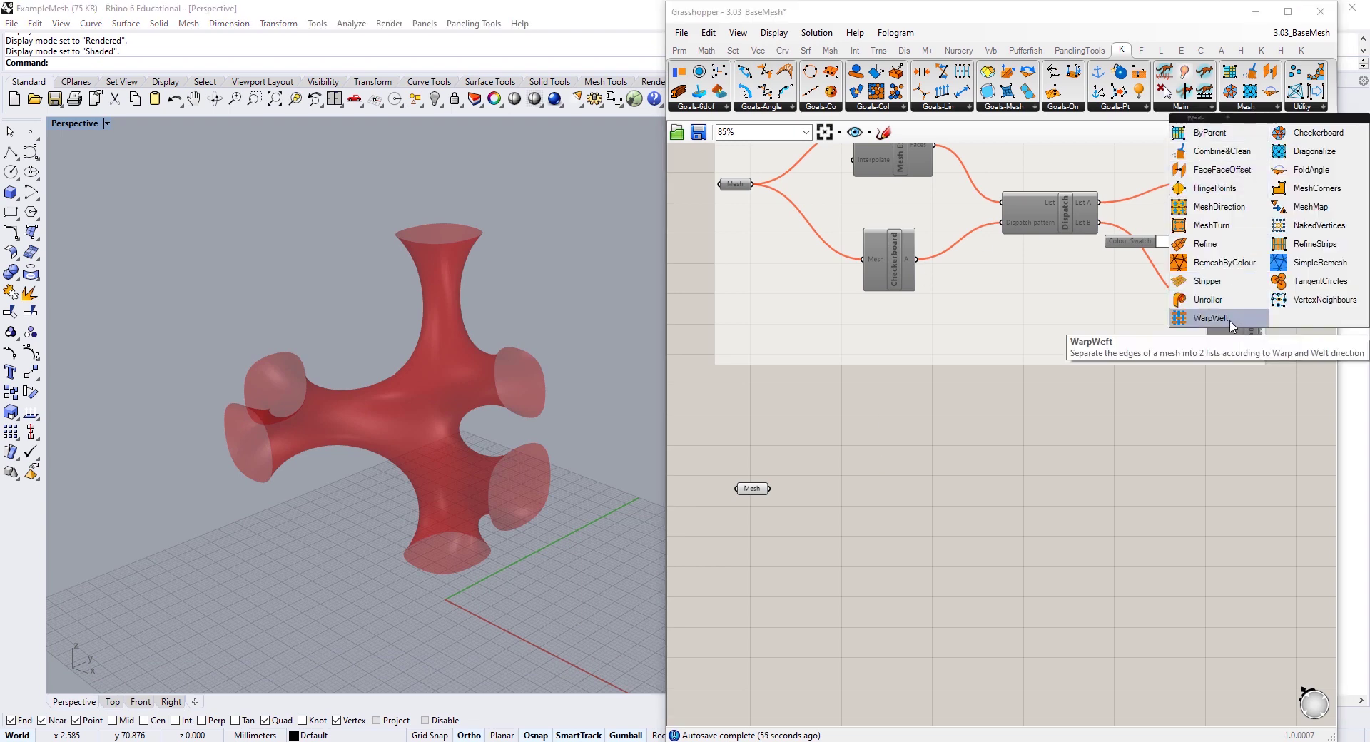
pyautogui.moveTo(1213, 318); pyautogui.dragTo(855, 508)
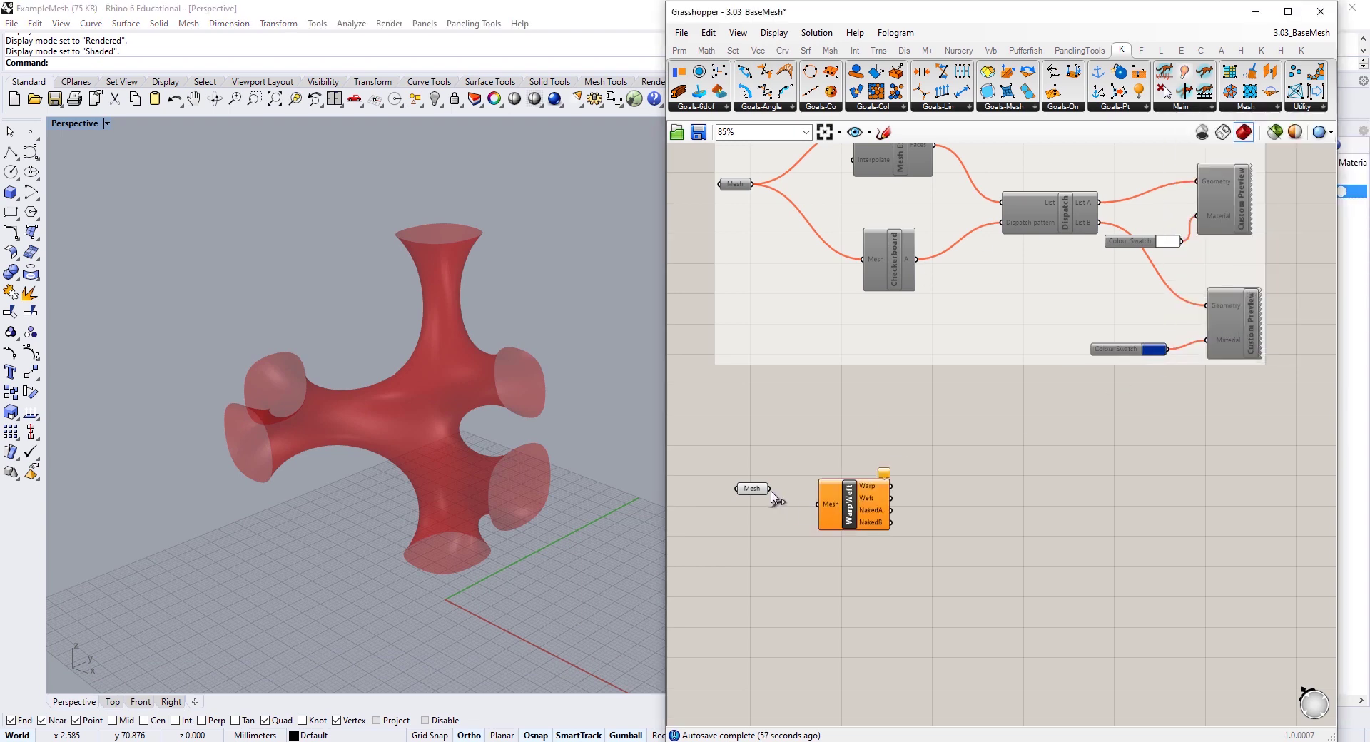
pyautogui.moveTo(769, 488); pyautogui.dragTo(849, 486)
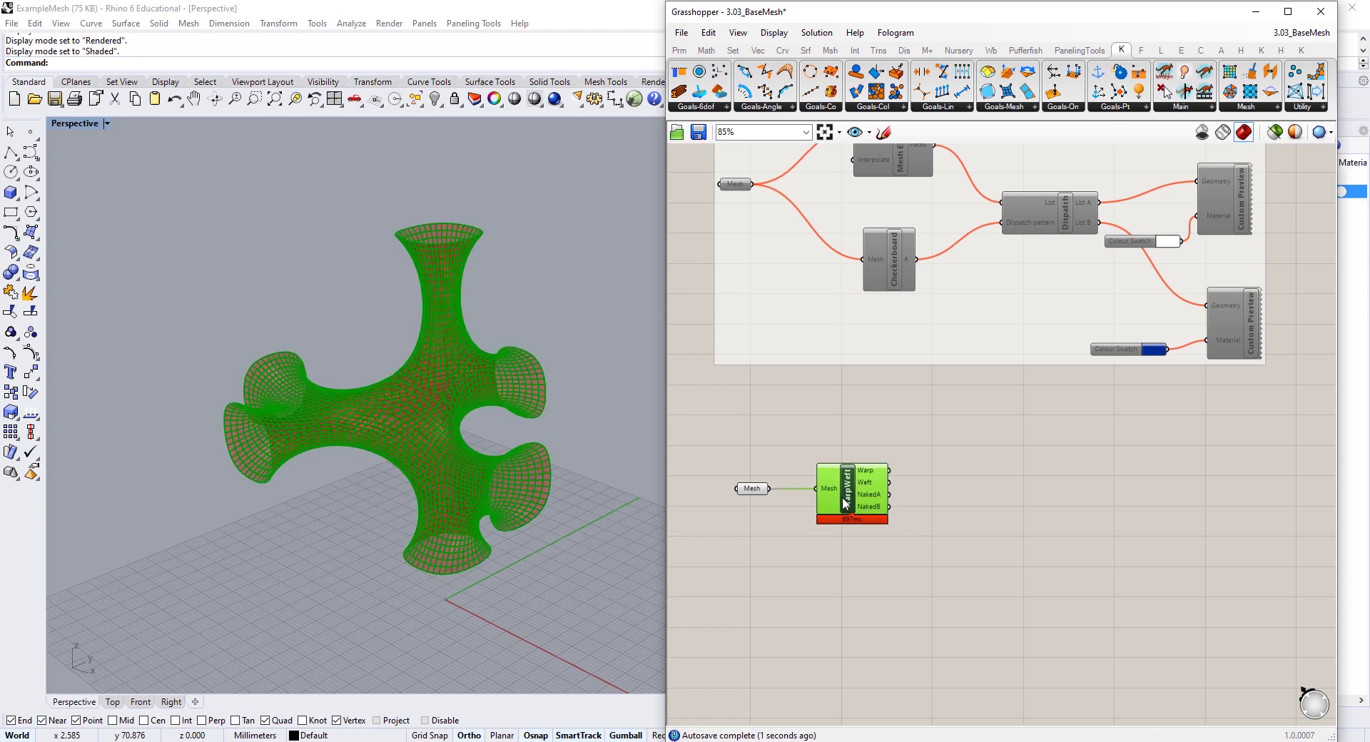
pyautogui.click(830, 417)
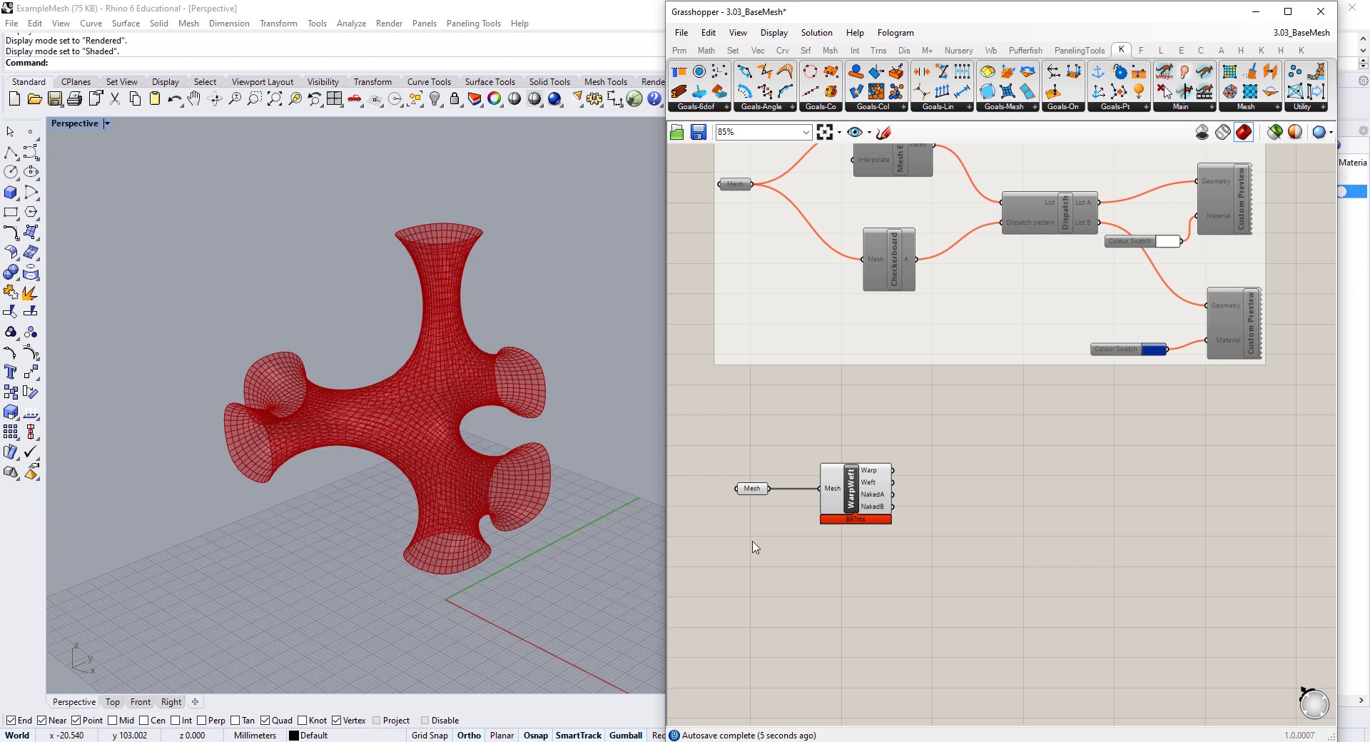
# - Add a Curve parameter beside WarpWeft, try it on the Warp output, and connect it to the Weft output instead
pyautogui.doubleClick(958, 483)
pyautogui.write('crv')
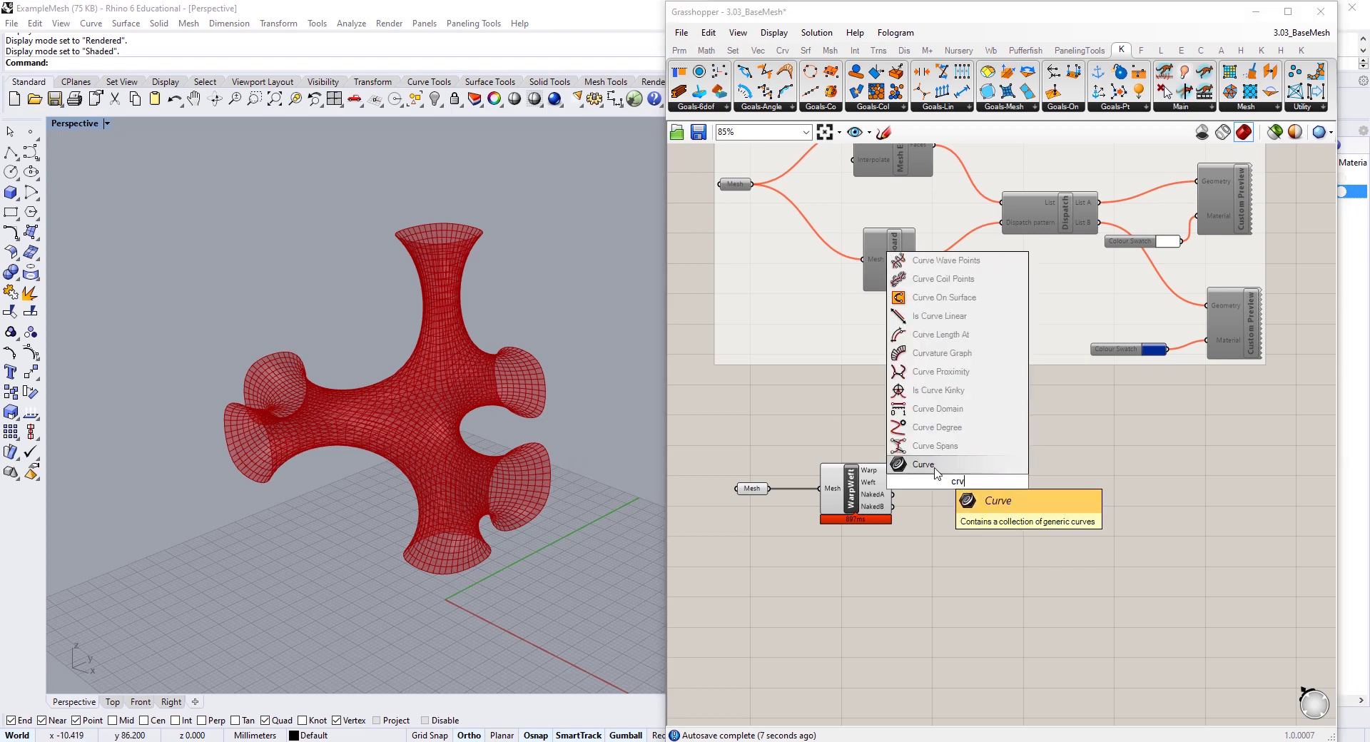
pyautogui.click(927, 464)
pyautogui.moveTo(892, 470); pyautogui.dragTo(947, 477)
pyautogui.moveTo(465, 371); pyautogui.dragTo(442, 349, button='right')
pyautogui.moveTo(890, 482); pyautogui.dragTo(941, 475)
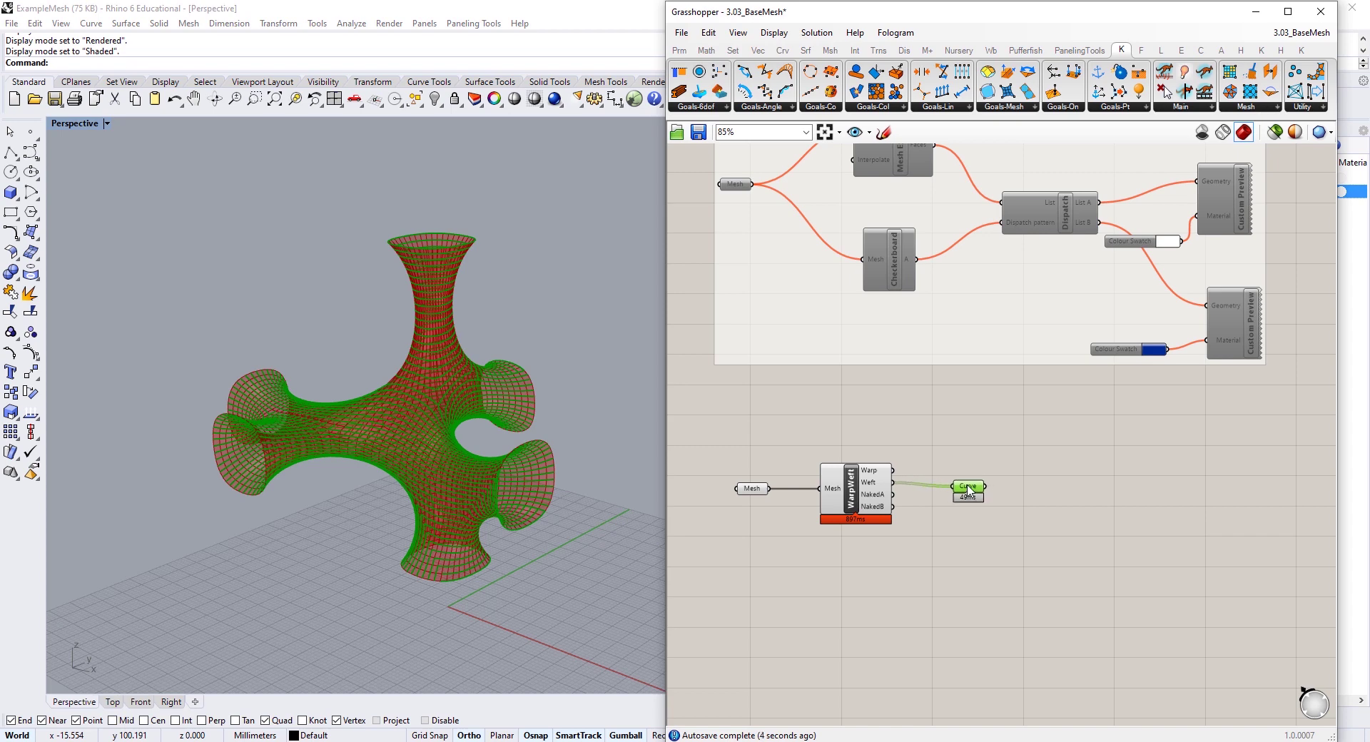
pyautogui.click(1134, 391)
# - Duplicate the Checkerboard group's two Custom Previews with their white and blue Colour Swatches beside the WarpWeft definition
pyautogui.moveTo(1202, 332); pyautogui.dragTo(1156, 438, button='right')
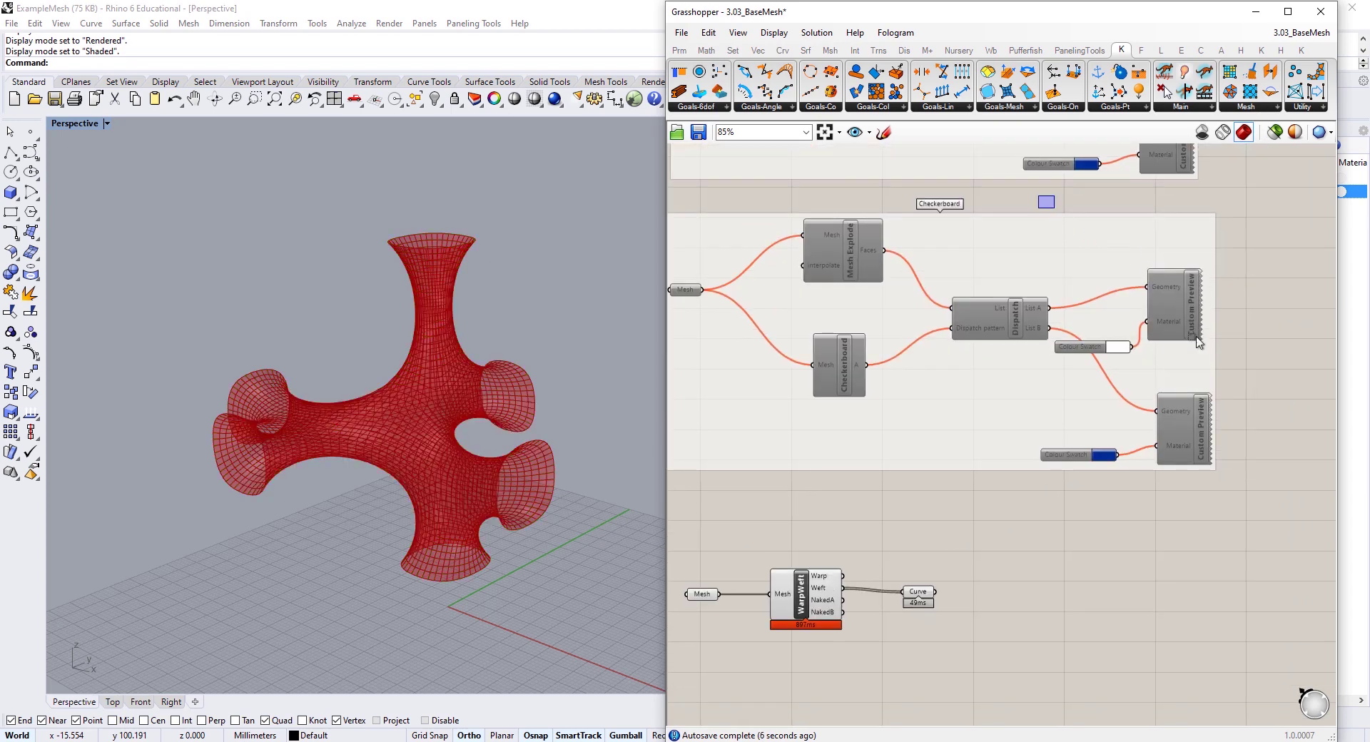
pyautogui.moveTo(1040, 197); pyautogui.dragTo(1262, 546)
pyautogui.keyDown('alt'); pyautogui.moveTo(1190, 621); pyautogui.dragTo(1116, 620); pyautogui.keyUp('alt')
pyautogui.moveTo(1117, 621); pyautogui.dragTo(1169, 468, button='right')
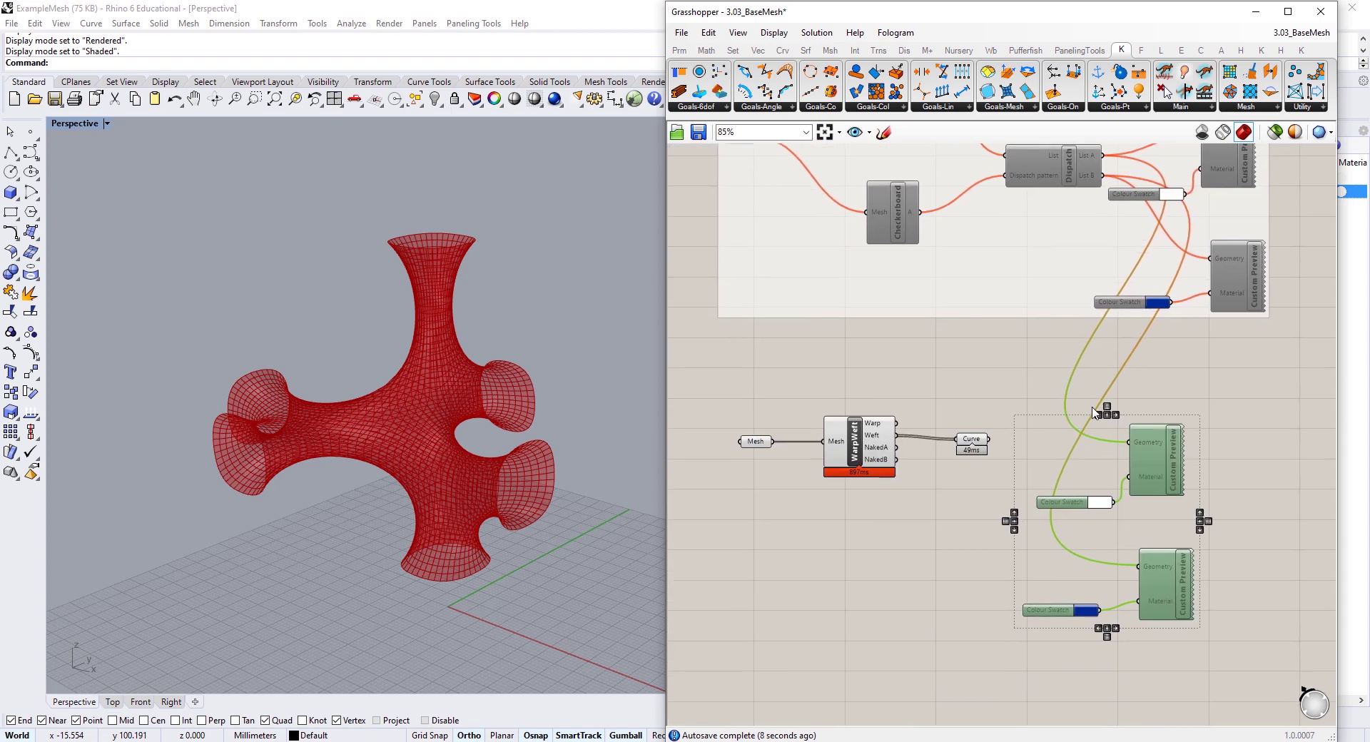
# - Feed the Curve parameter into the white Custom Preview's Geometry input and the Mesh parameter into the blue one's
pyautogui.click(1088, 457)
pyautogui.moveTo(988, 439); pyautogui.dragTo(1122, 457)
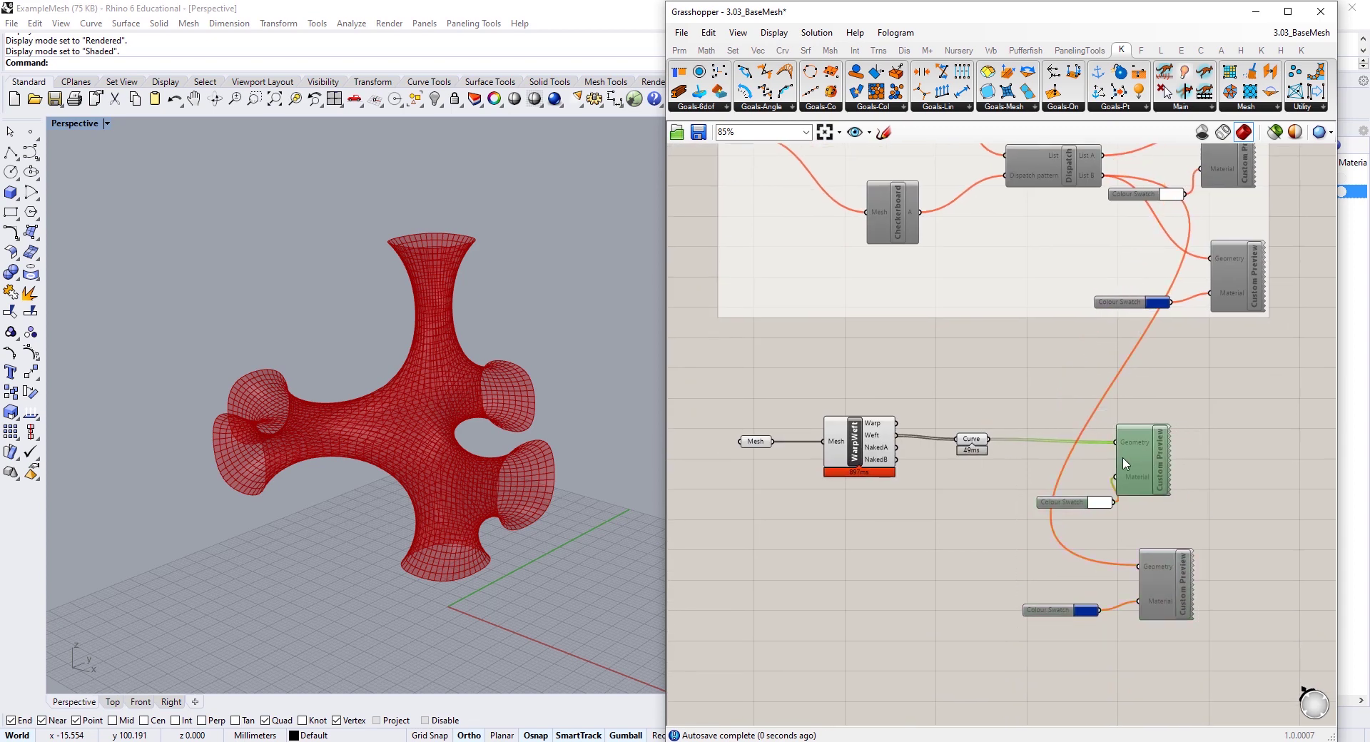
pyautogui.moveTo(896, 459); pyautogui.dragTo(1137, 566)
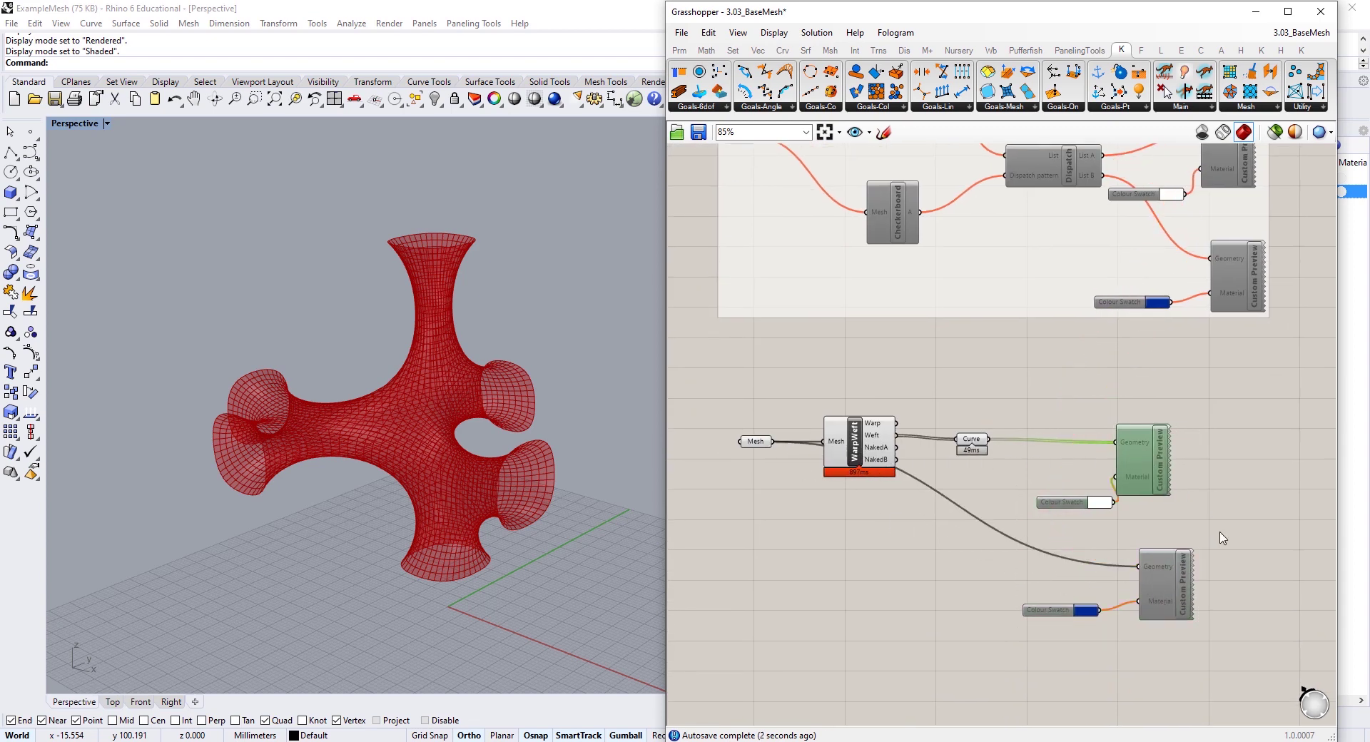
# - Enable the two copied Custom Previews and their Colour Swatches
pyautogui.moveTo(1263, 413); pyautogui.dragTo(1013, 649)
pyautogui.rightClick(1091, 399)
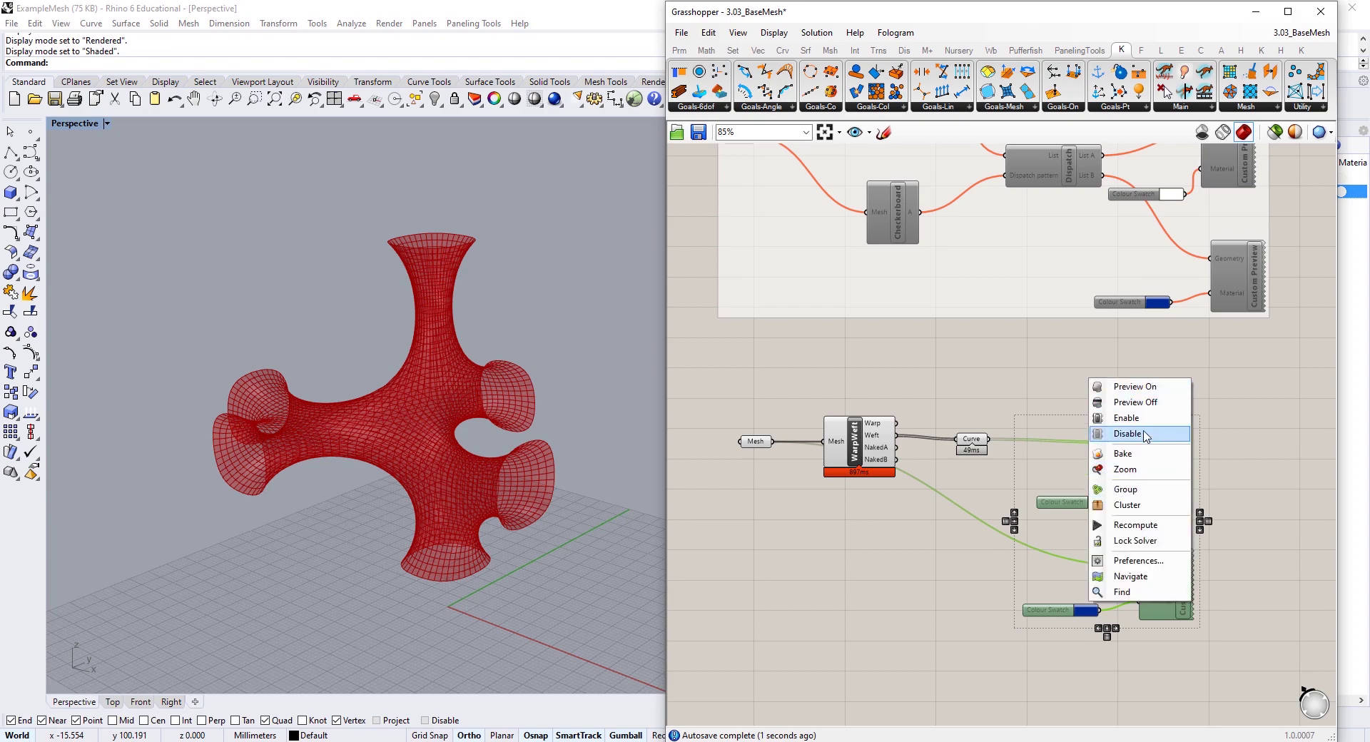
pyautogui.click(1113, 416)
# - Turn off the preview of the Mesh parameter, the WarpWeft component and the Curve parameter
pyautogui.moveTo(874, 462); pyautogui.dragTo(759, 514)
pyautogui.rightClick(934, 341)
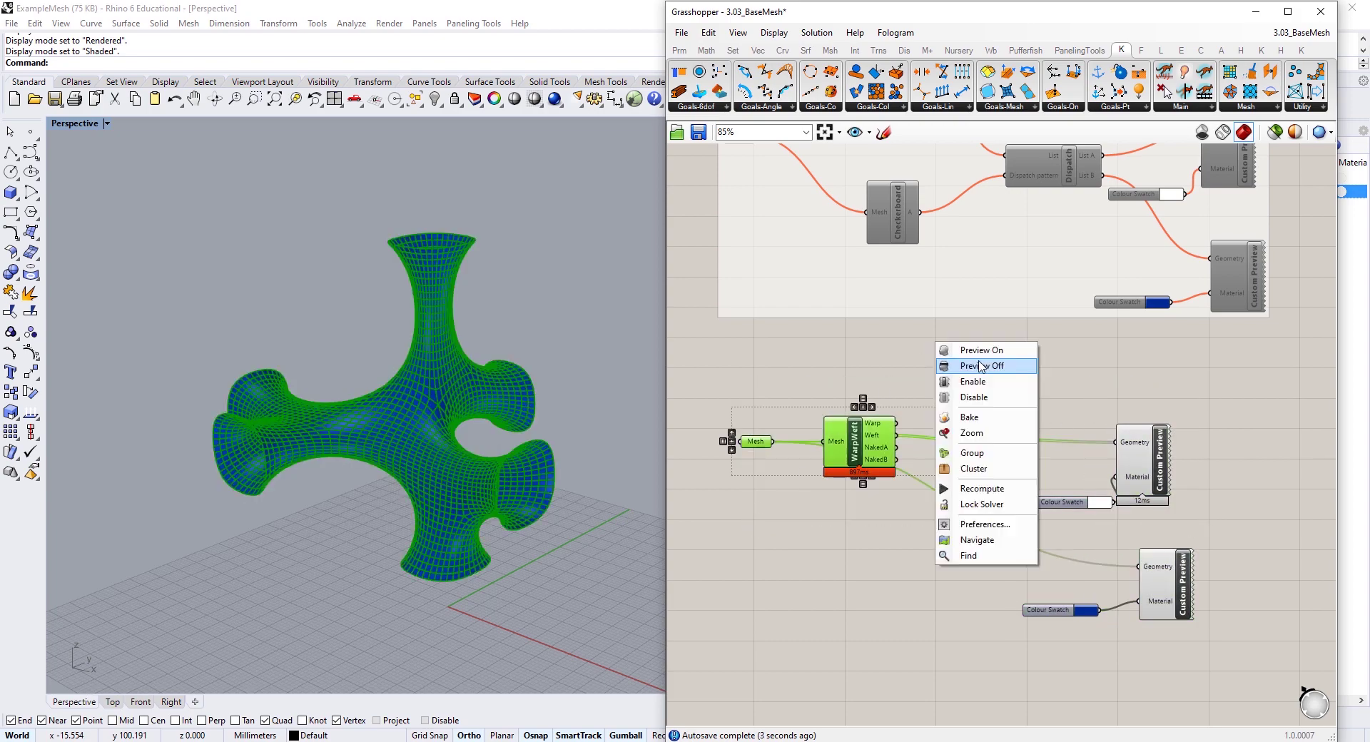
pyautogui.click(983, 358)
pyautogui.rightClick(964, 346)
pyautogui.click(1010, 368)
pyautogui.click(926, 364)
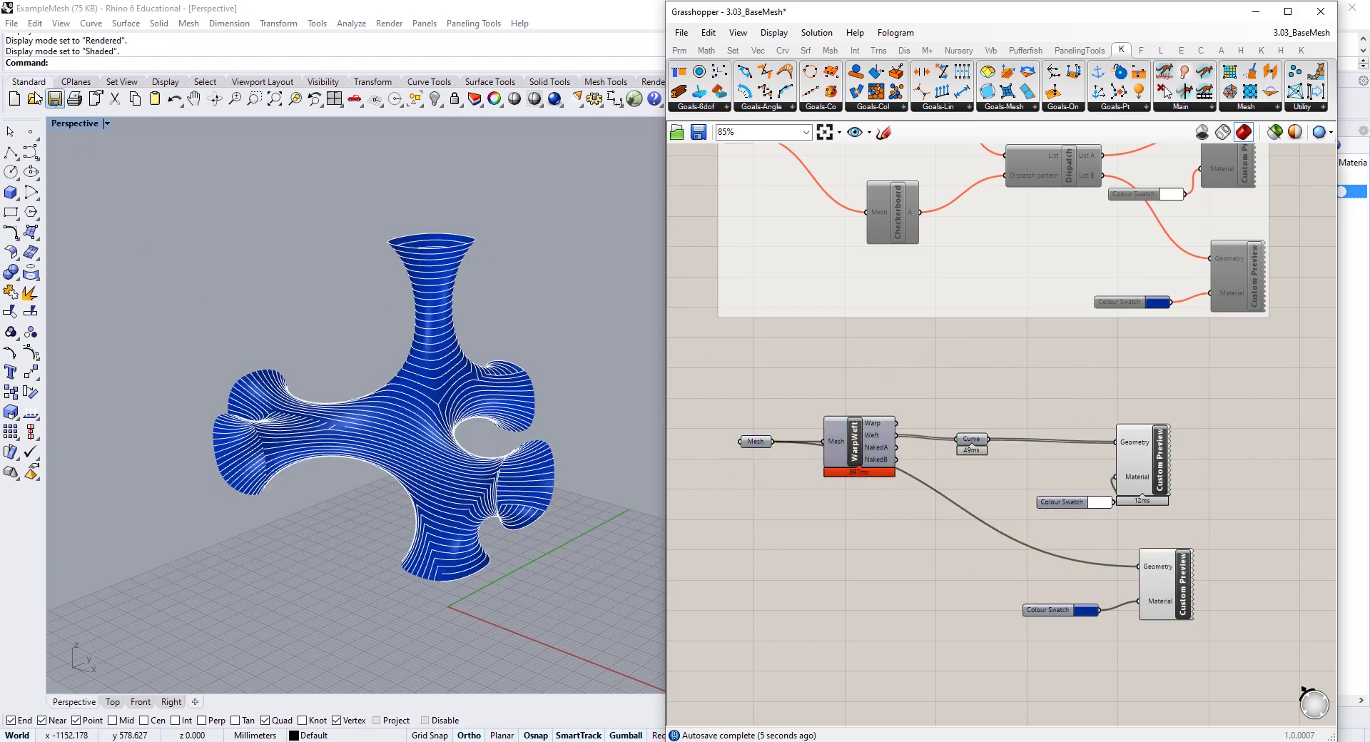
# - Try the Perspective viewport in Rendered display mode and examine the curves on the mesh up close
pyautogui.click(62, 23)
pyautogui.click(90, 367)
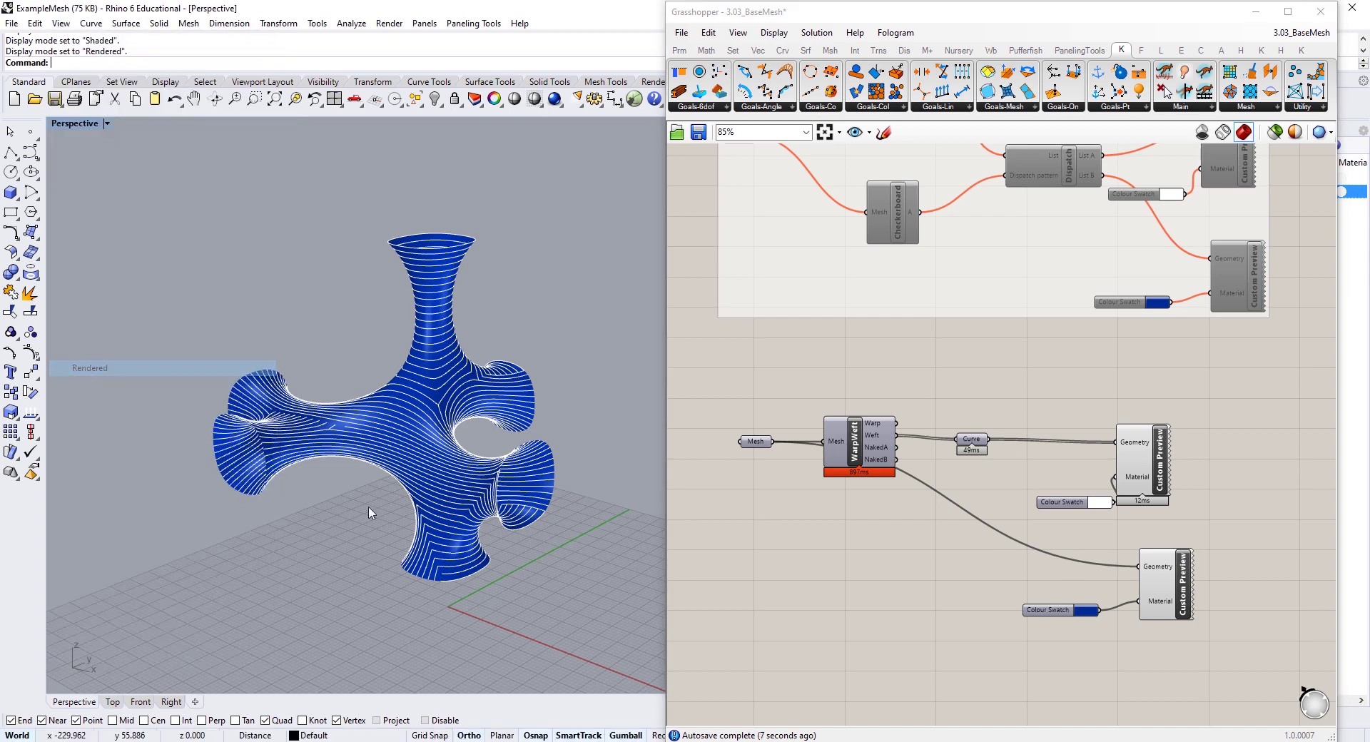
pyautogui.scroll(3, 432, 477)
pyautogui.moveTo(433, 476); pyautogui.dragTo(466, 451, button='right')
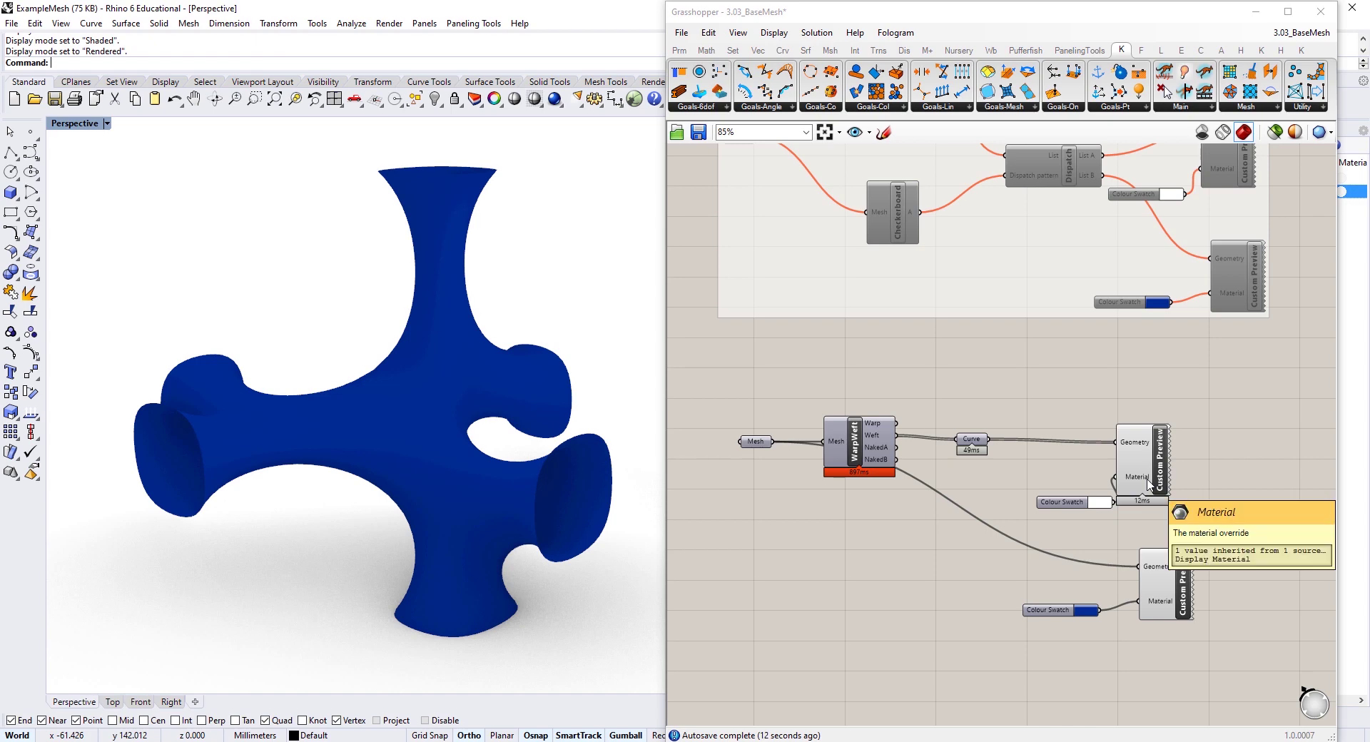
# - Space out the Curve parameter and the white Custom Preview, and return the Perspective viewport to Shaded display mode
pyautogui.moveTo(1151, 482); pyautogui.dragTo(1175, 482)
pyautogui.moveTo(974, 441); pyautogui.dragTo(977, 440)
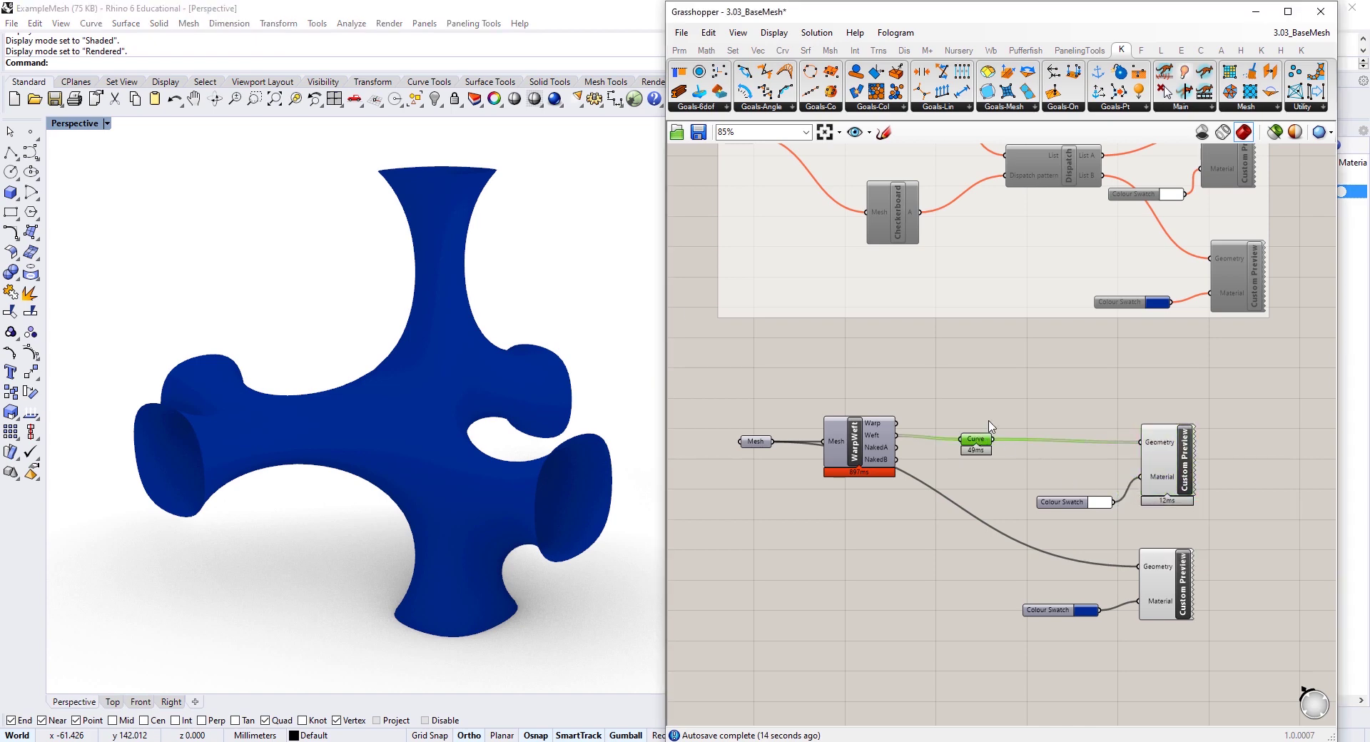
pyautogui.click(61, 24)
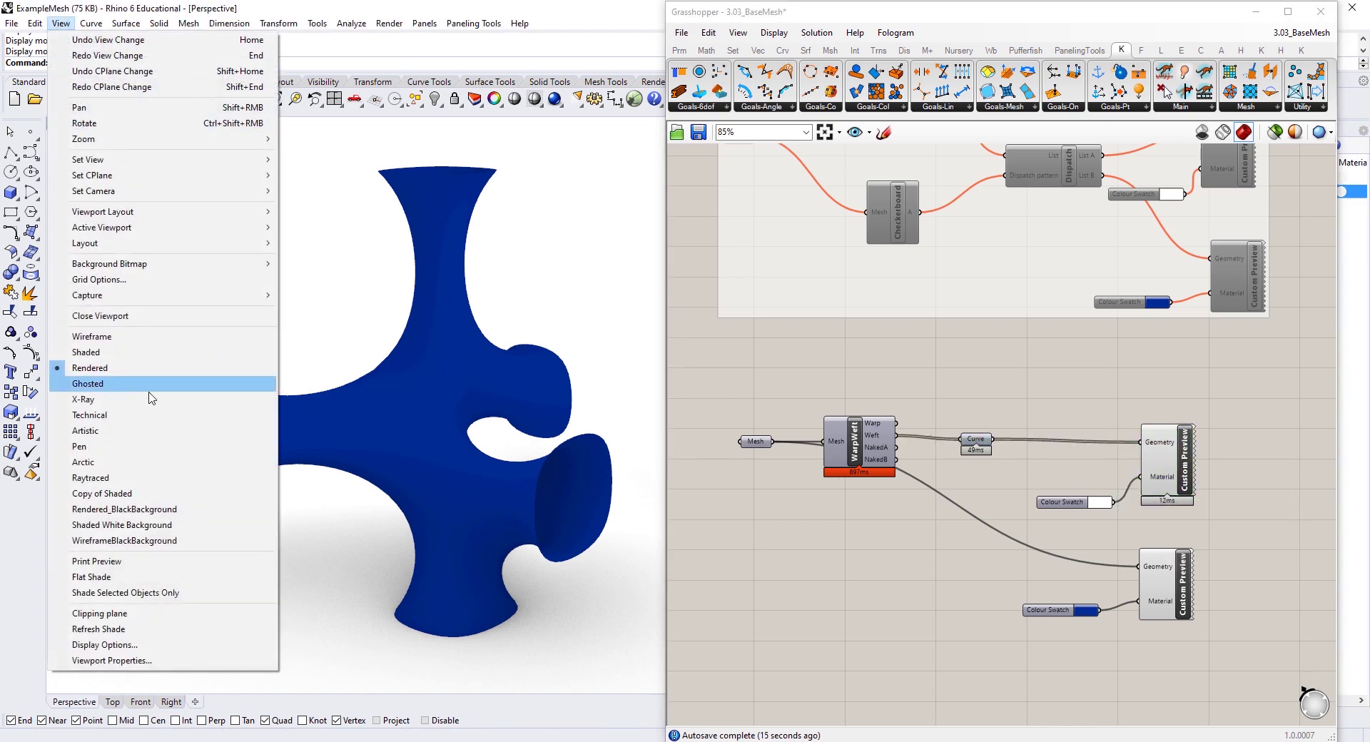
pyautogui.click(128, 351)
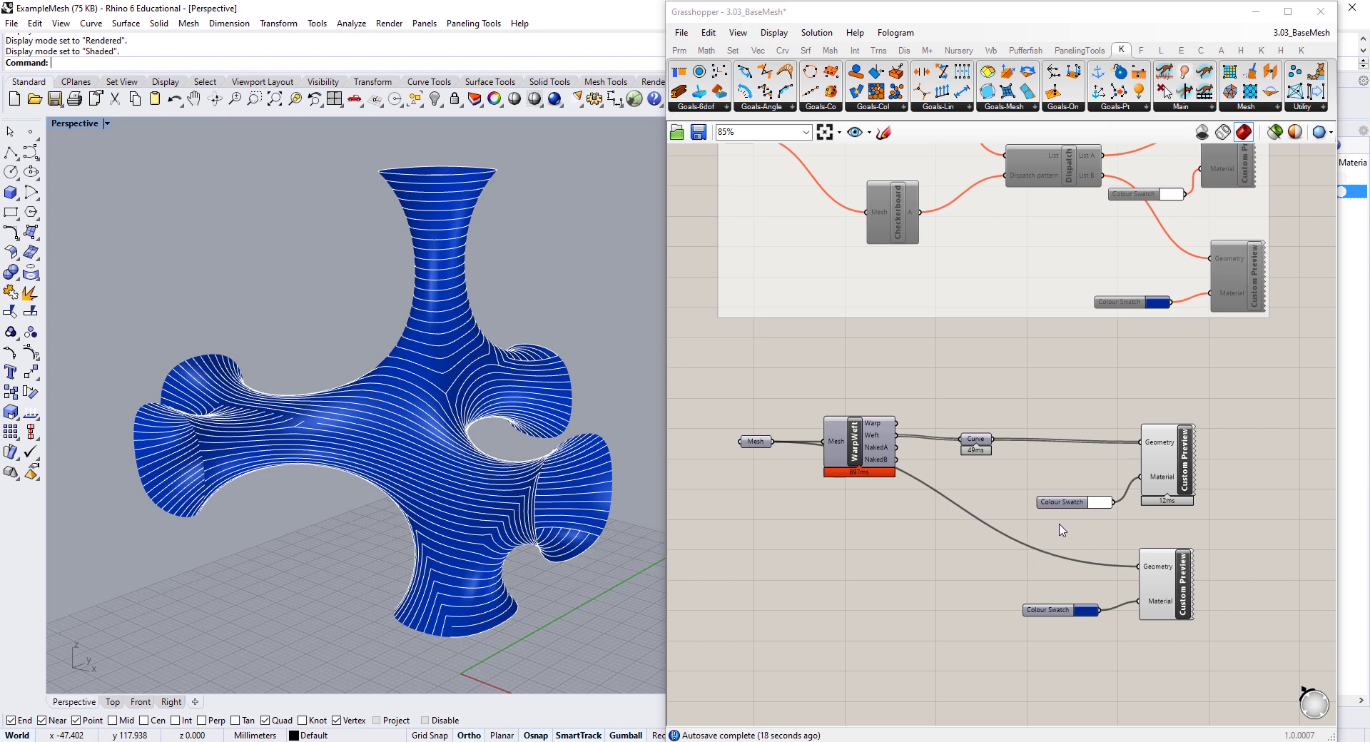
pyautogui.moveTo(1180, 469); pyautogui.dragTo(1192, 474)
pyautogui.click(1237, 478)
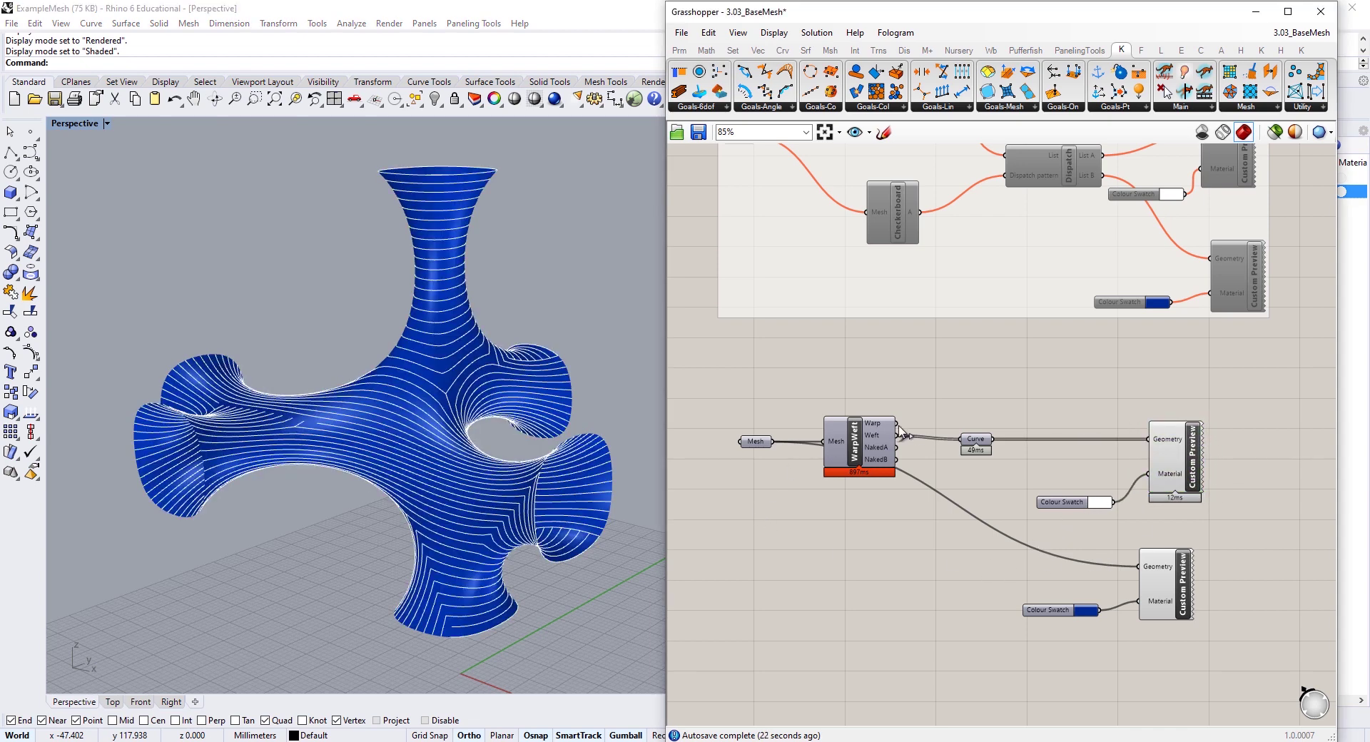
# - Replace the Curve parameter's source with WarpWeft's Warp output and examine the lines on the mesh
pyautogui.moveTo(900, 431); pyautogui.dragTo(896, 423)
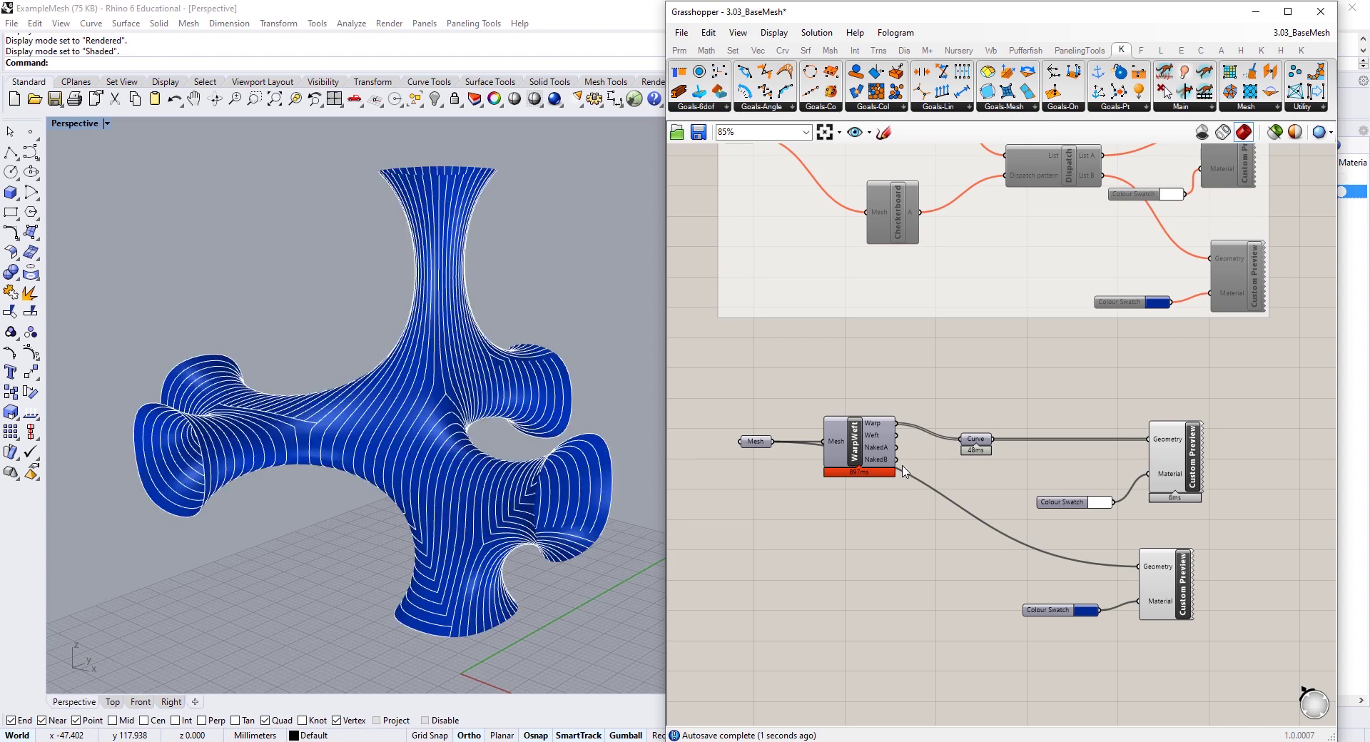
pyautogui.moveTo(489, 480); pyautogui.dragTo(461, 440, button='right')
pyautogui.scroll(-2, 473, 454)
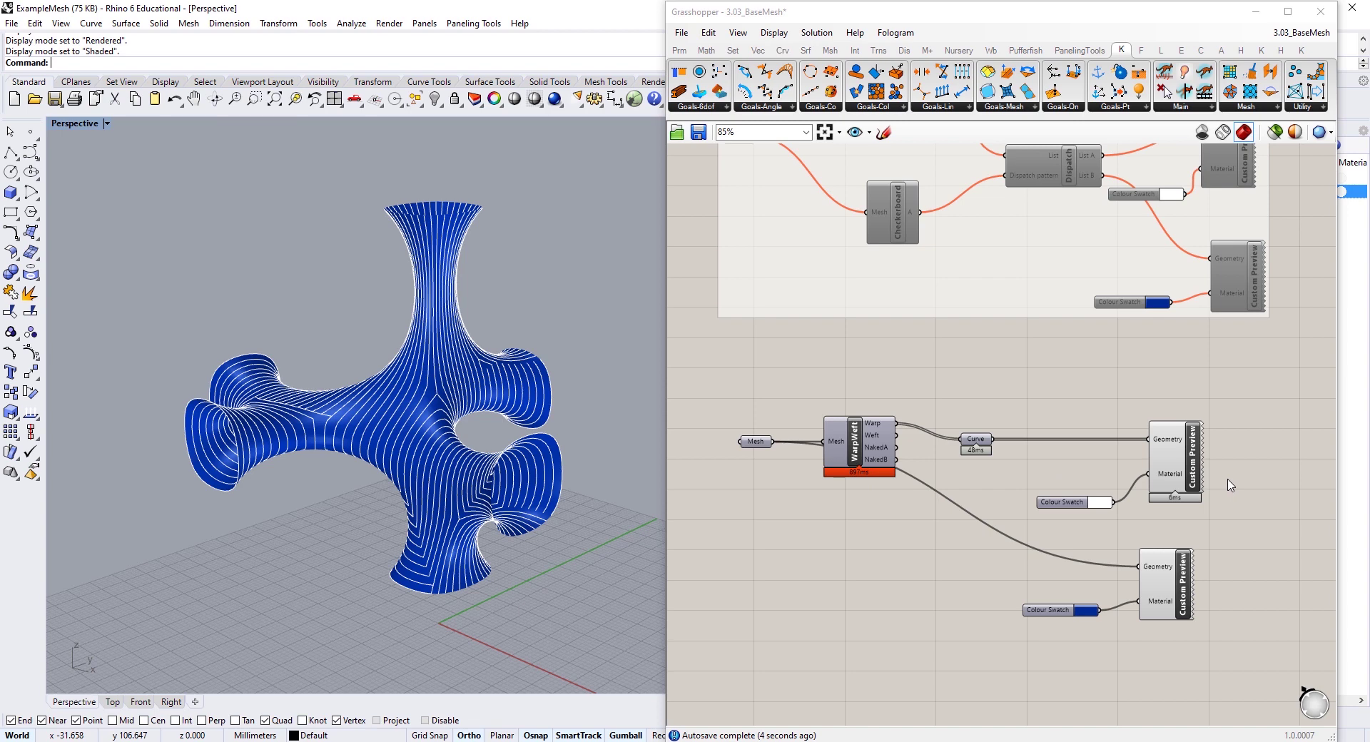